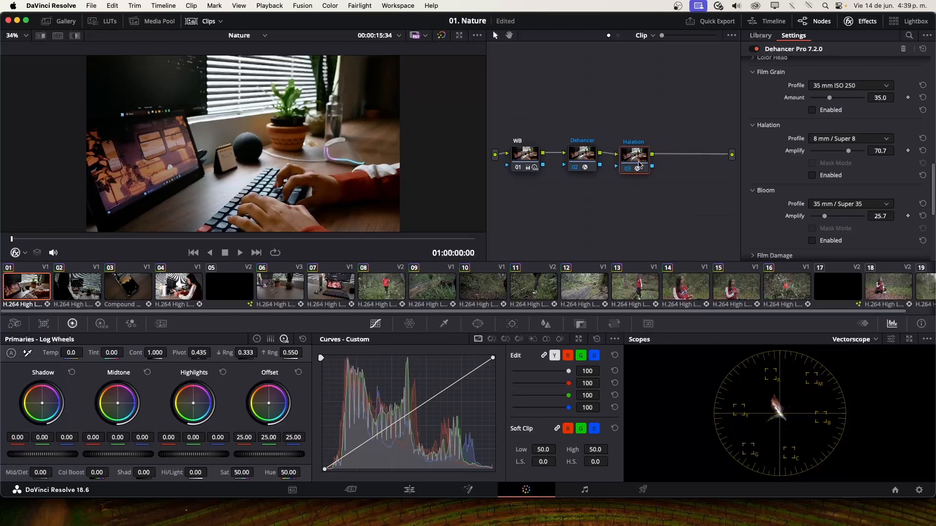
# Examine the WB, Dehancer and Halation nodes in the node graph one after another
pyautogui.moveTo(639, 165); pyautogui.dragTo(640, 165)
pyautogui.moveTo(685, 198); pyautogui.dragTo(518, 114)
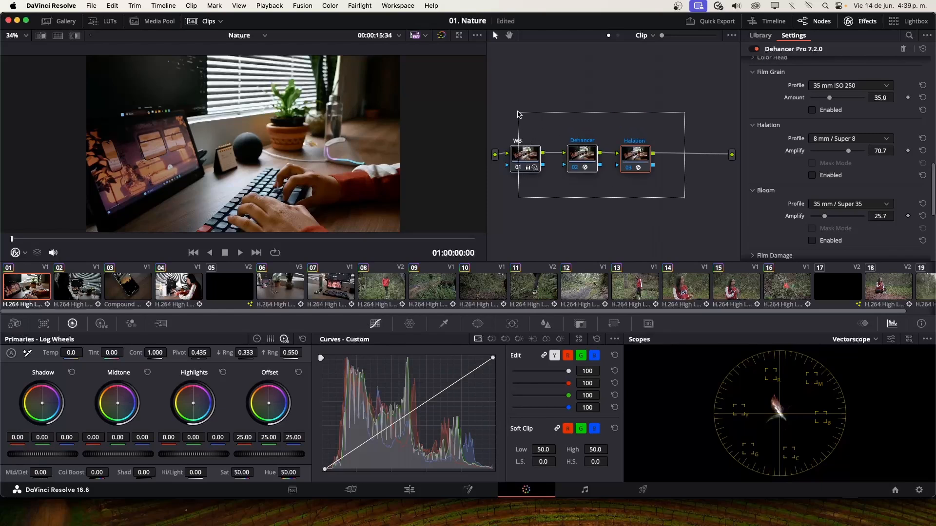
pyautogui.click(531, 161)
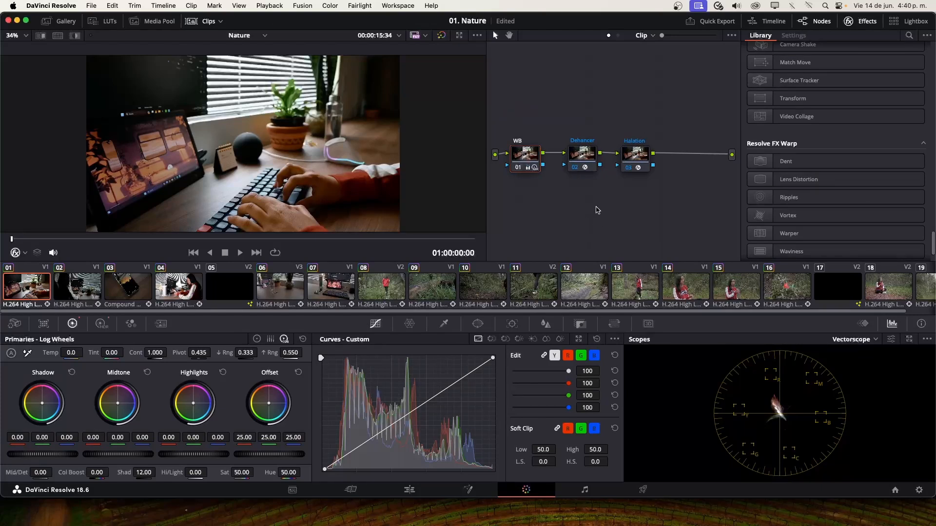
pyautogui.moveTo(579, 112); pyautogui.dragTo(674, 198)
pyautogui.click(583, 146)
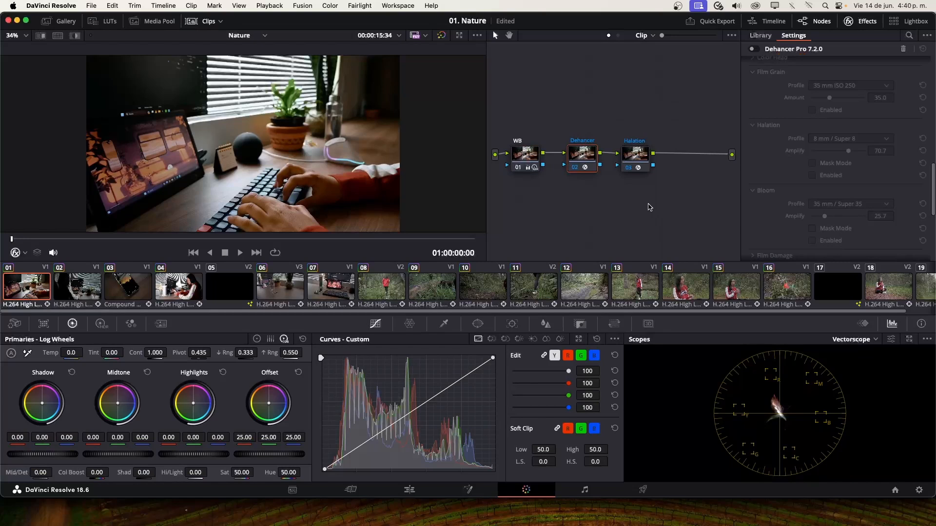
pyautogui.click(639, 158)
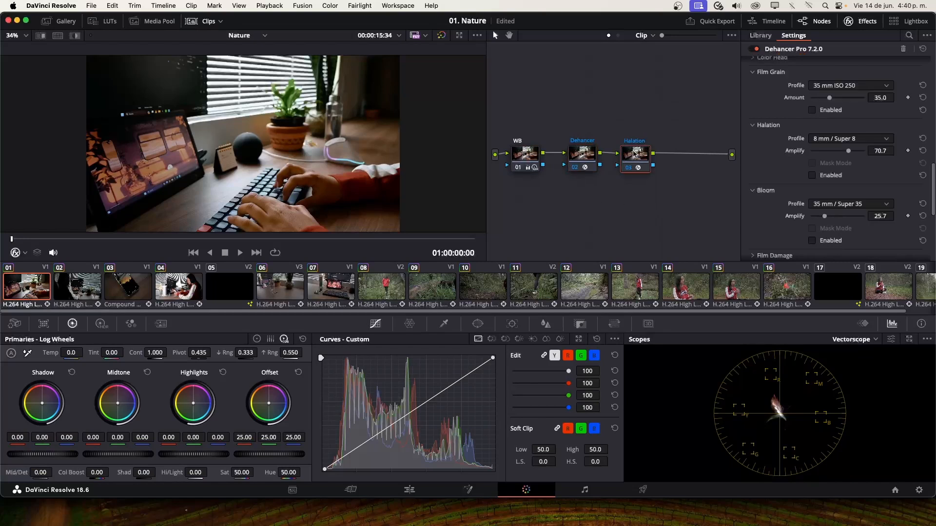
pyautogui.moveTo(633, 154); pyautogui.dragTo(638, 152)
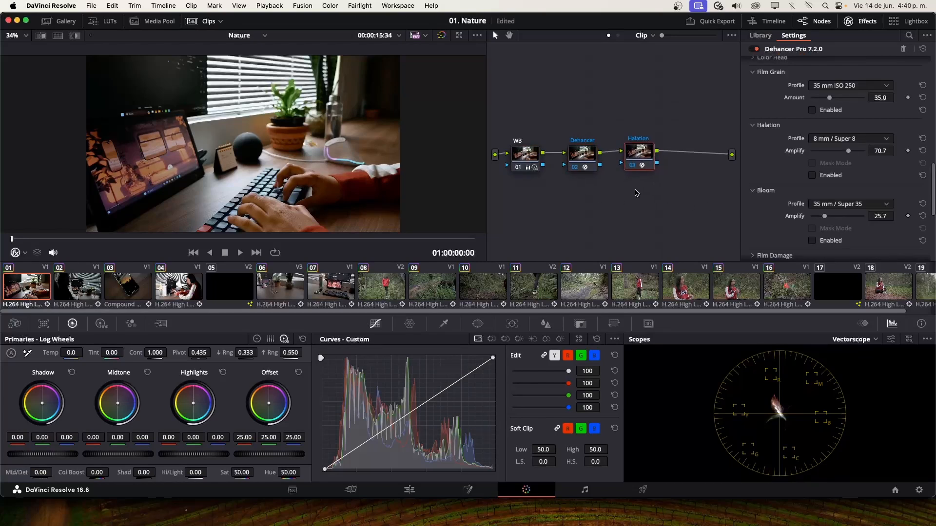
# Turn on the Dehancer node, look through its effect settings and collapse all the setting groups
pyautogui.click(583, 156)
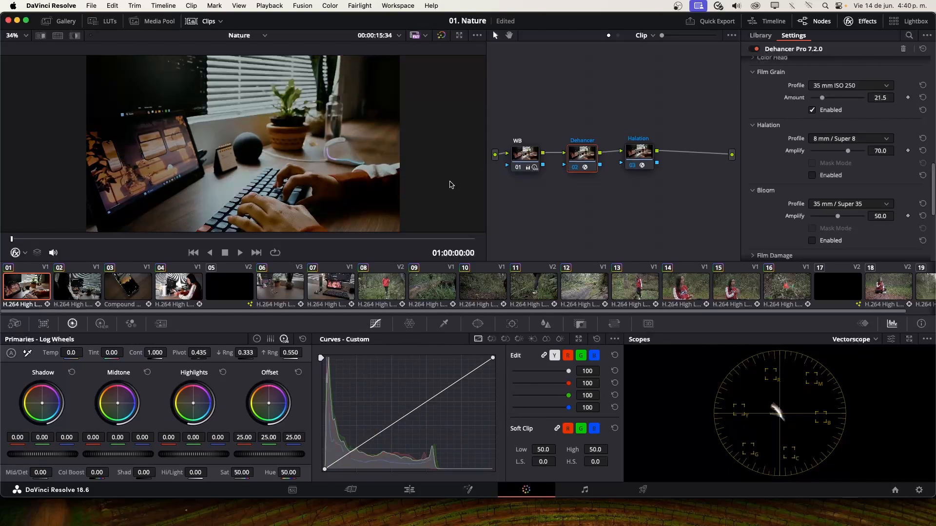
pyautogui.scroll(5, 777, 162)
pyautogui.scroll(10, 777, 162)
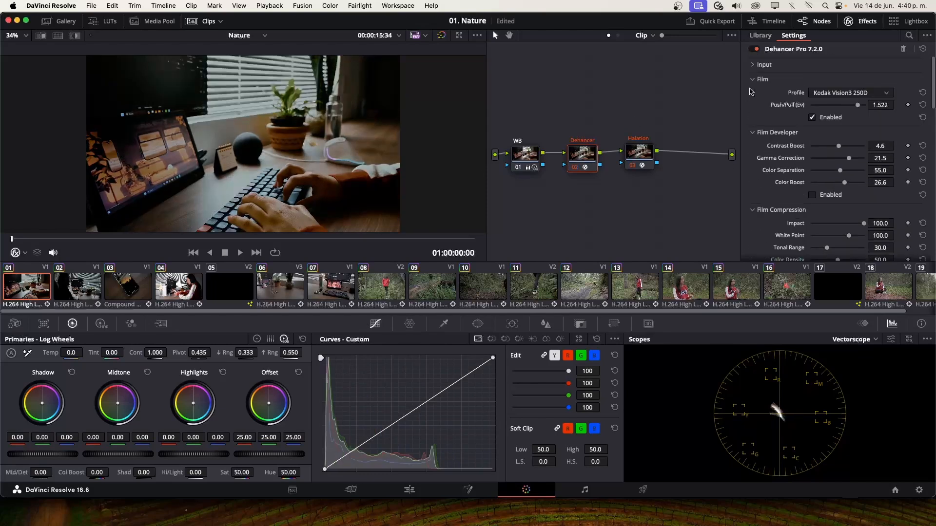
pyautogui.scroll(-8, 784, 142)
pyautogui.scroll(-10, 790, 138)
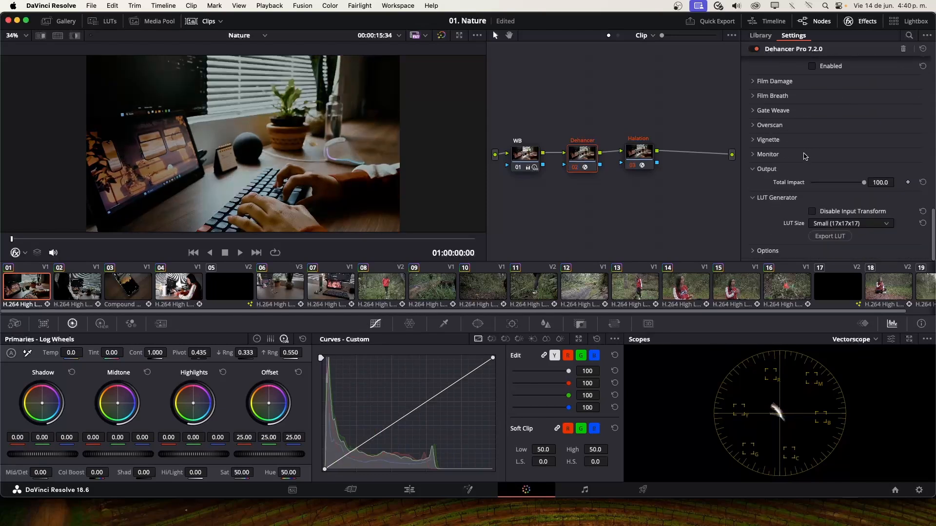
pyautogui.scroll(10, 809, 156)
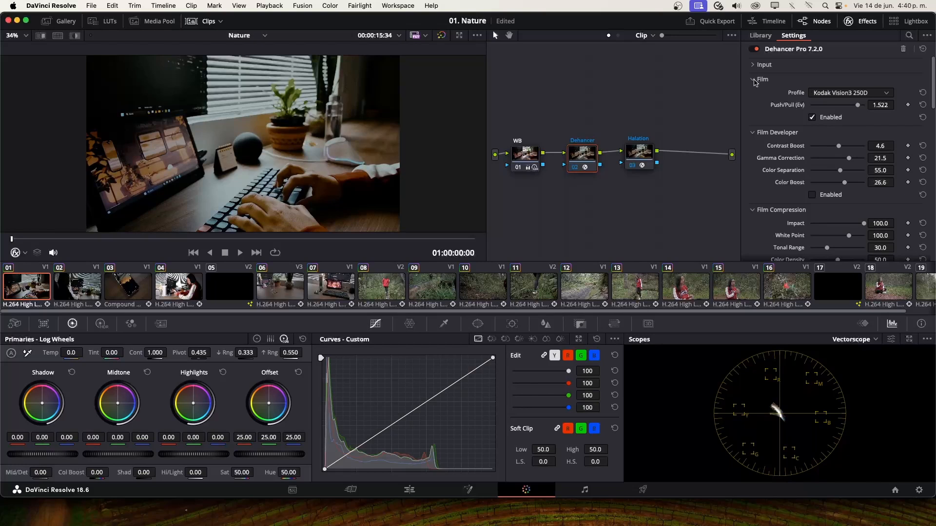
pyautogui.click(755, 80)
pyautogui.scroll(-5, 810, 140)
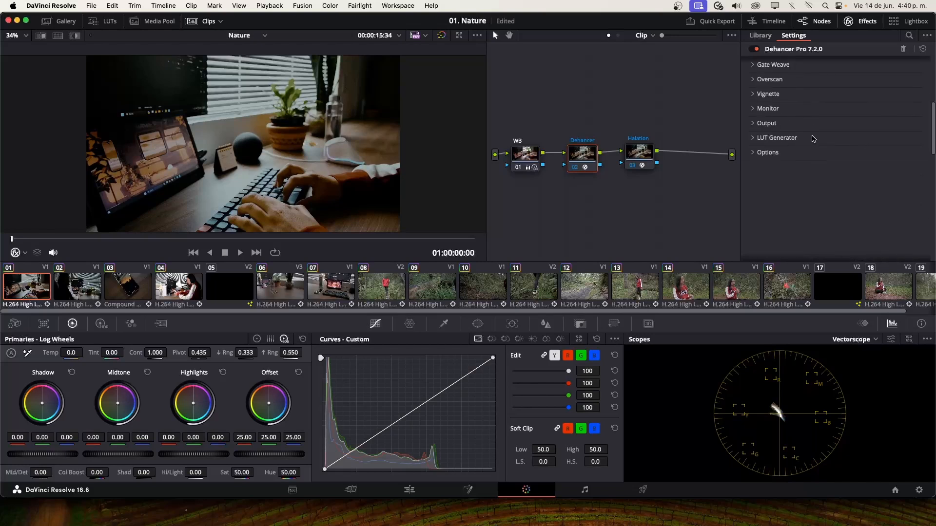
pyautogui.scroll(5, 811, 140)
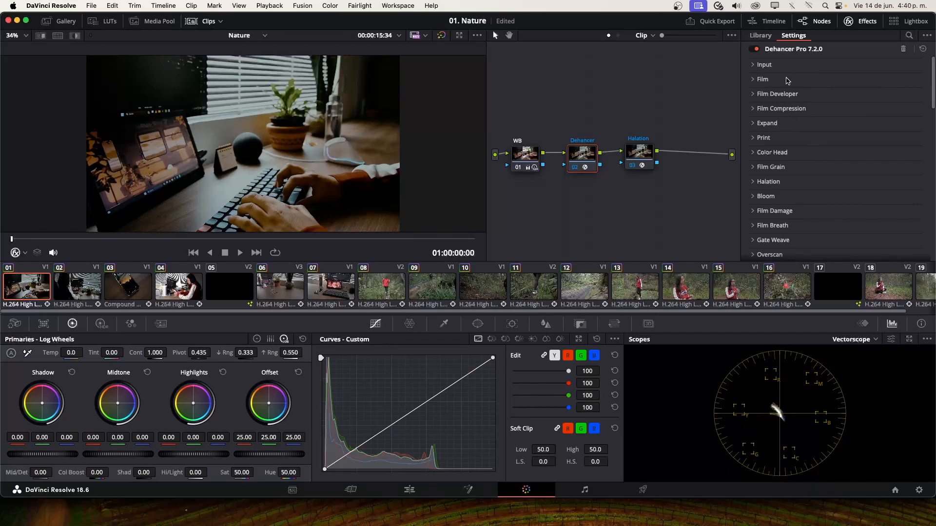
# Try Choose Camera as the source in Dehancer's Input settings
pyautogui.click(763, 65)
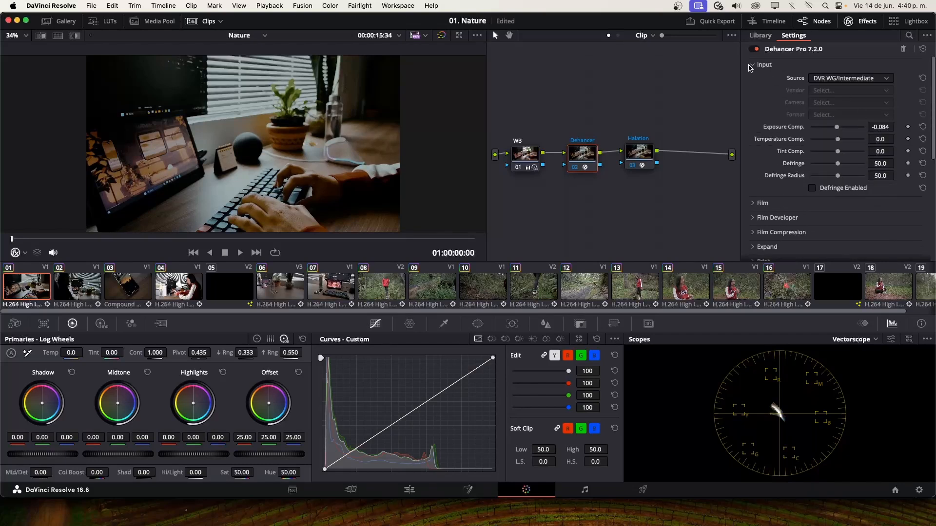
pyautogui.click(851, 80)
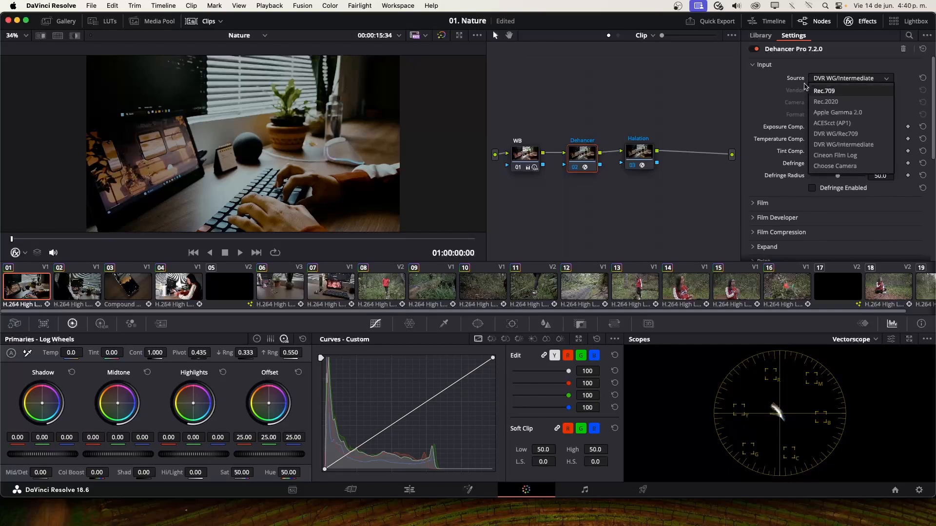
pyautogui.click(837, 79)
pyautogui.click(837, 80)
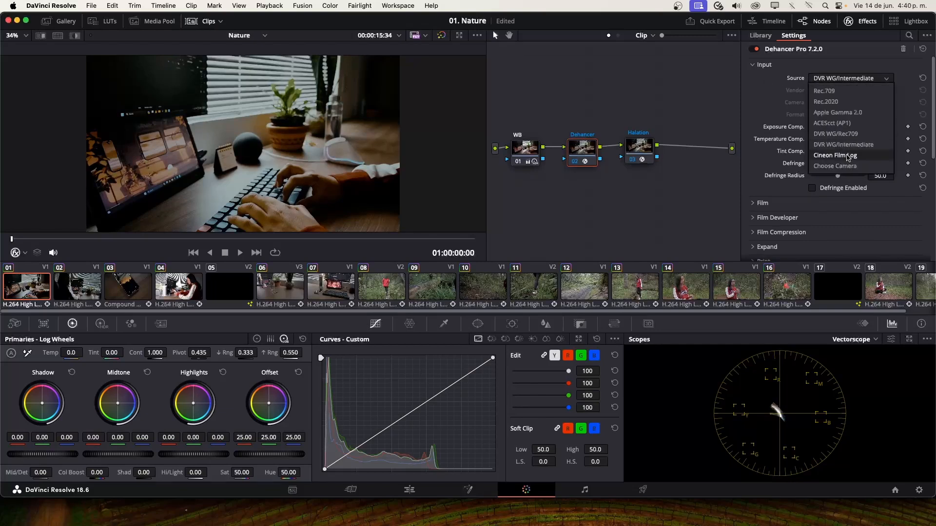
pyautogui.click(828, 168)
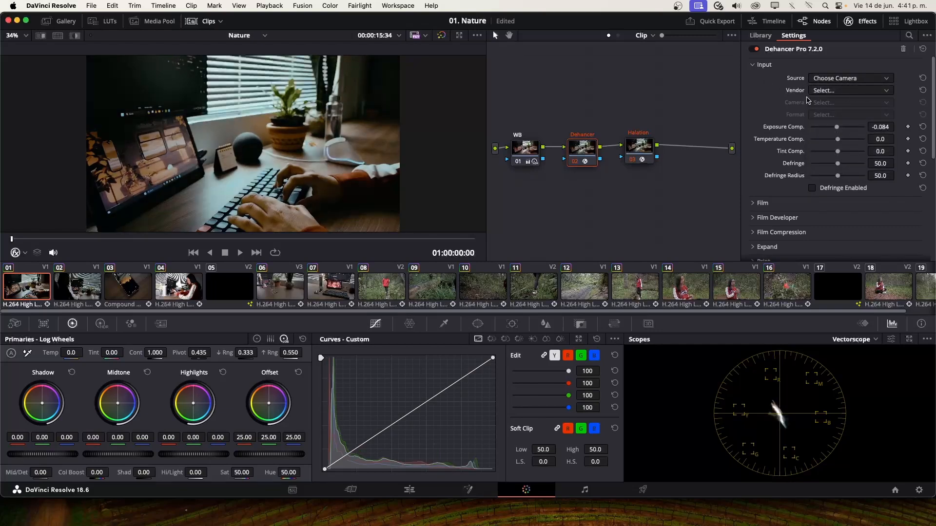
# Review the available camera vendors and set the Dehancer input source to DVR WG/Rec709
pyautogui.click(876, 91)
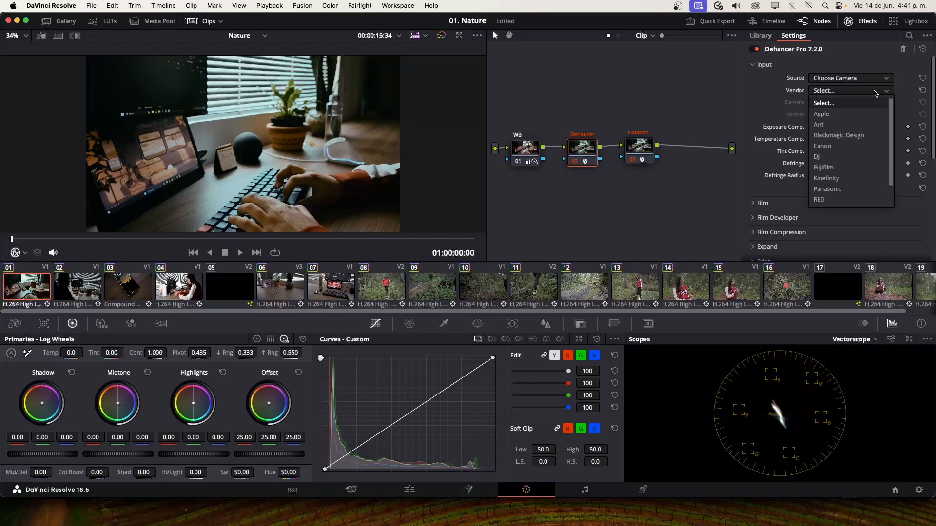
pyautogui.scroll(-2, 876, 149)
pyautogui.click(801, 92)
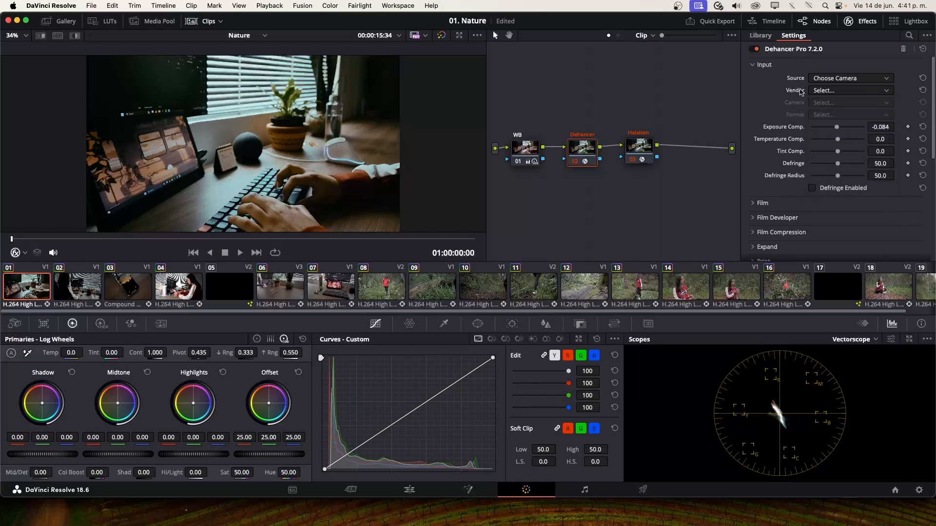
pyautogui.click(876, 91)
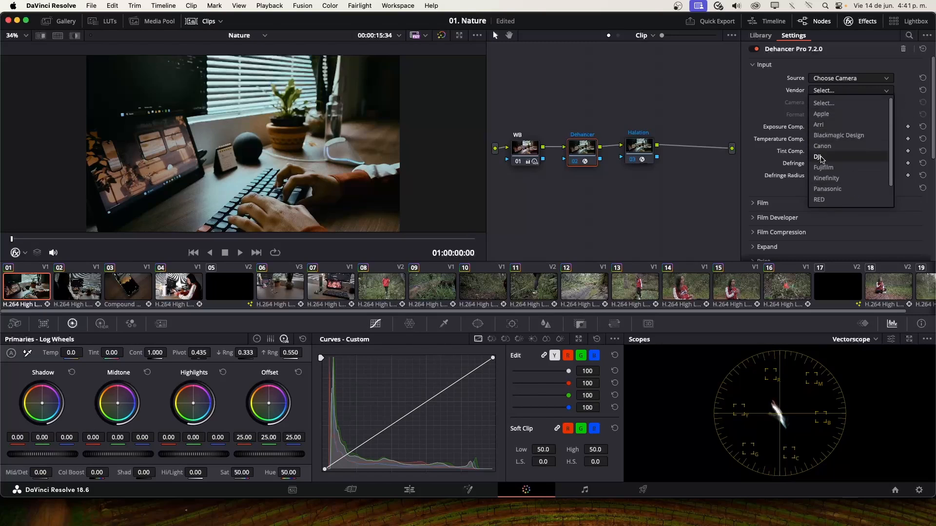
pyautogui.scroll(-1, 859, 158)
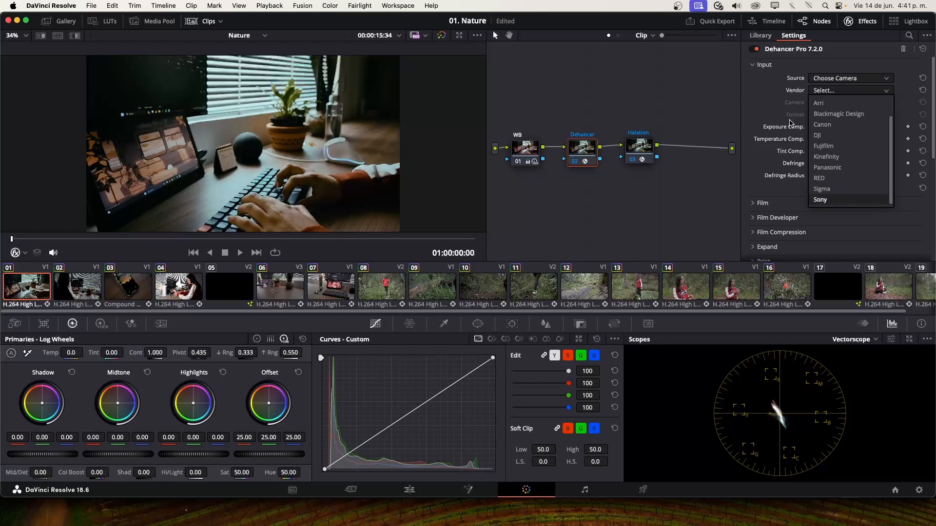
pyautogui.click(845, 83)
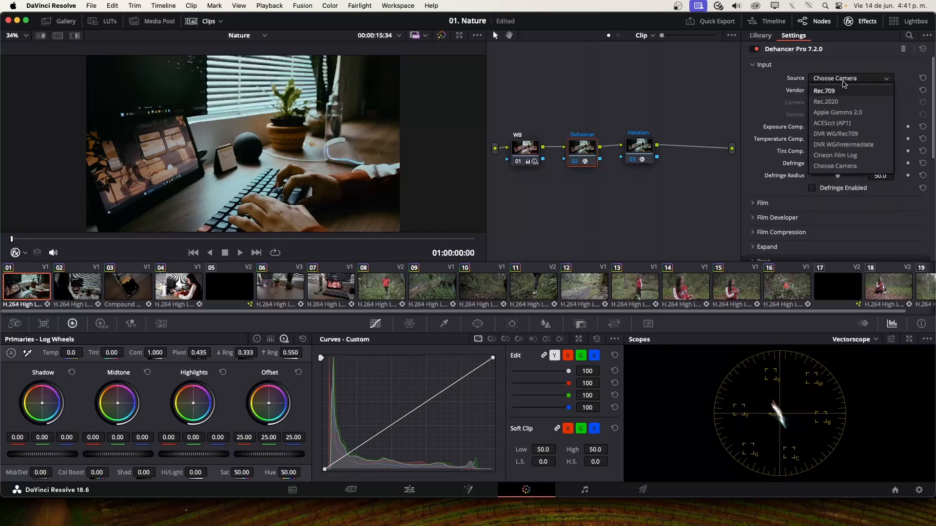
pyautogui.click(847, 134)
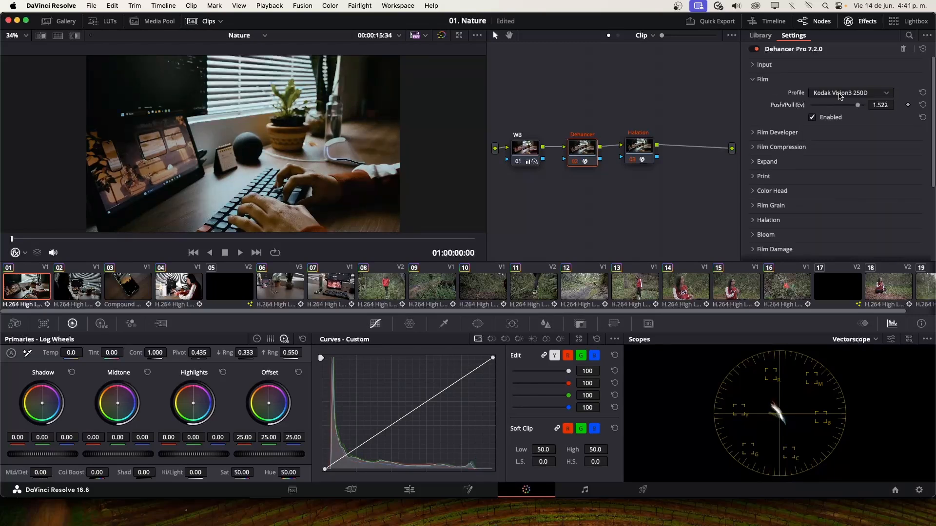
# Review the film stock profiles, keep Kodak Vision3 250D and set the film Push/Pull to 1.376 Ev
pyautogui.click(849, 94)
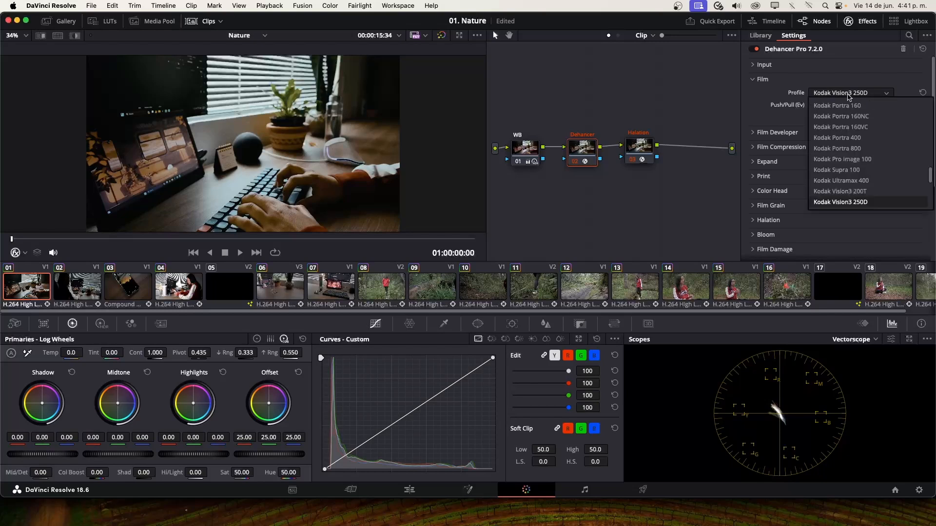
pyautogui.click(814, 94)
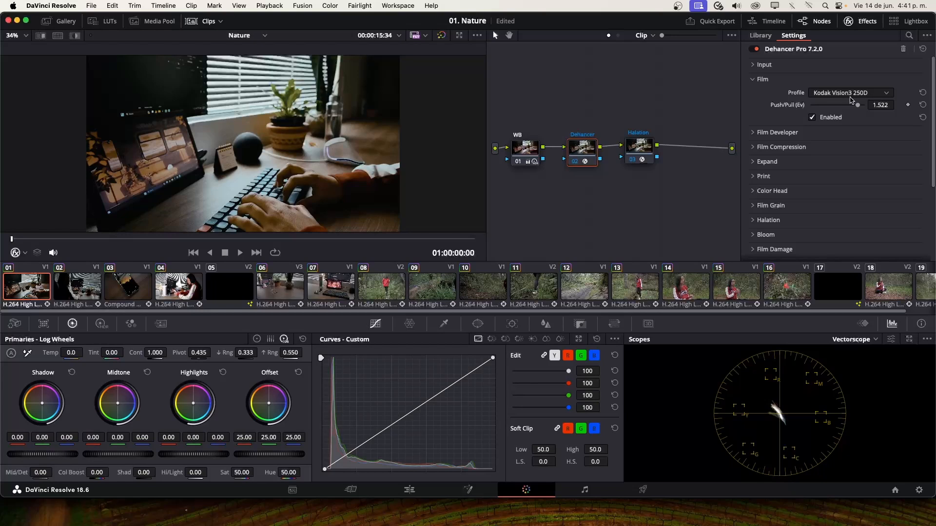
pyautogui.moveTo(858, 106)
pyautogui.mouseDown()
pyautogui.moveTo(777, 112)
pyautogui.moveTo(857, 112)
pyautogui.mouseUp()
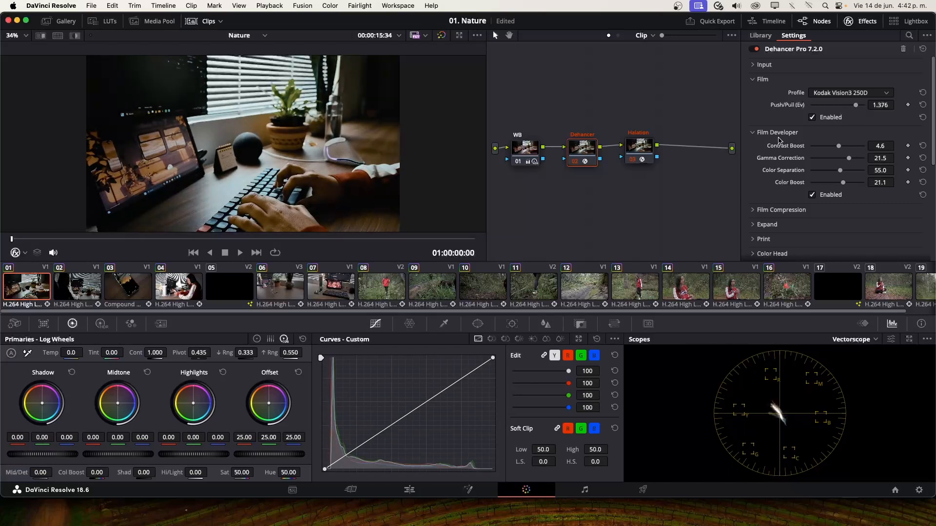
# Set the Film Developer's Contrast Boost to 8.3, Gamma Correction to 29.8 and Color Boost to 2.8
pyautogui.moveTo(839, 148)
pyautogui.mouseDown()
pyautogui.moveTo(864, 148)
pyautogui.moveTo(840, 147)
pyautogui.mouseUp()
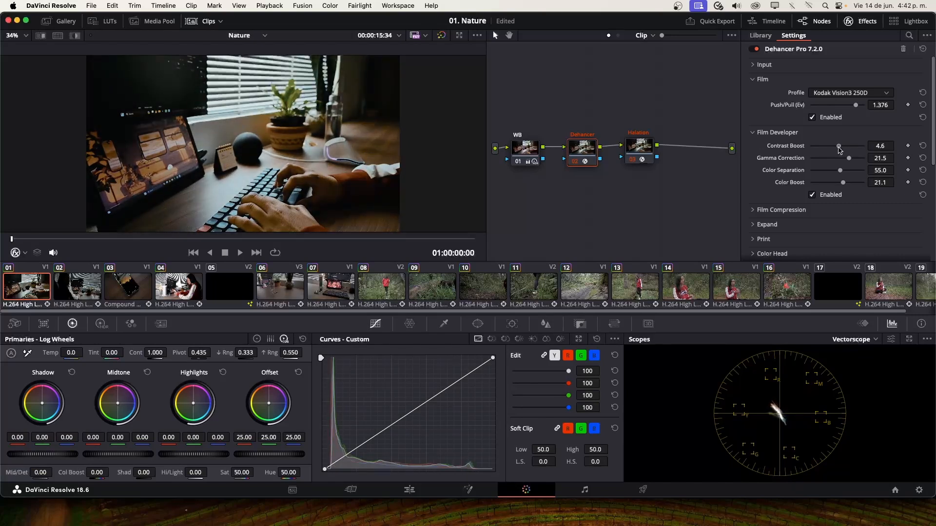
pyautogui.moveTo(844, 186); pyautogui.dragTo(854, 165)
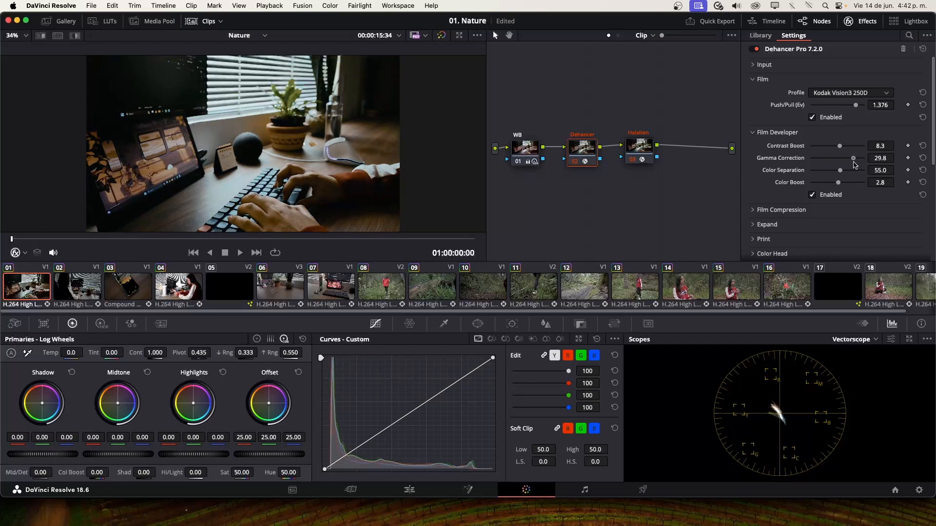
pyautogui.click(785, 134)
# Test the Film Compression Impact at its minimum and return it to full strength
pyautogui.click(803, 148)
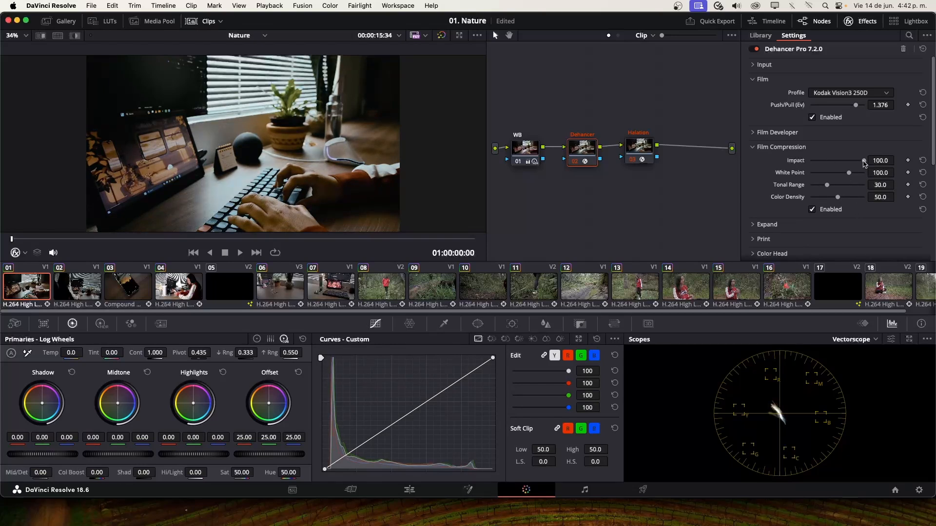
pyautogui.moveTo(865, 161); pyautogui.dragTo(811, 161)
pyautogui.moveTo(772, 171); pyautogui.dragTo(934, 172)
pyautogui.click(779, 146)
pyautogui.scroll(-1, 777, 143)
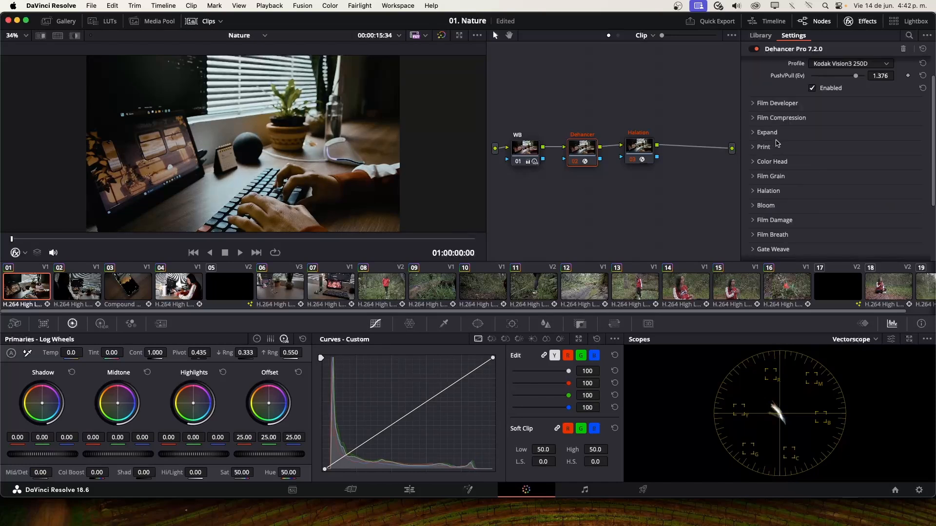
# Try the Linear, Fujifilm 3513 Print film and Kodak 2383 Print Film profiles in Dehancer's Print settings
pyautogui.click(779, 147)
pyautogui.scroll(-1, 835, 165)
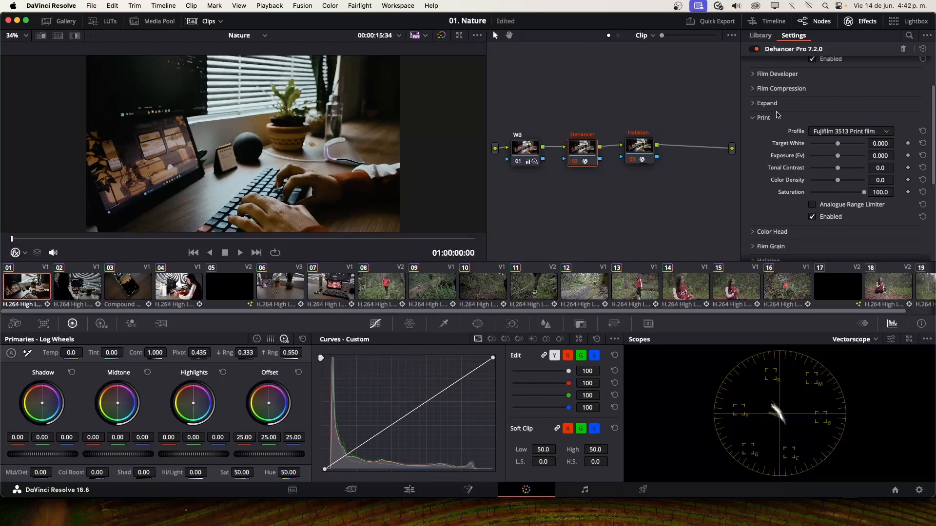
pyautogui.click(858, 131)
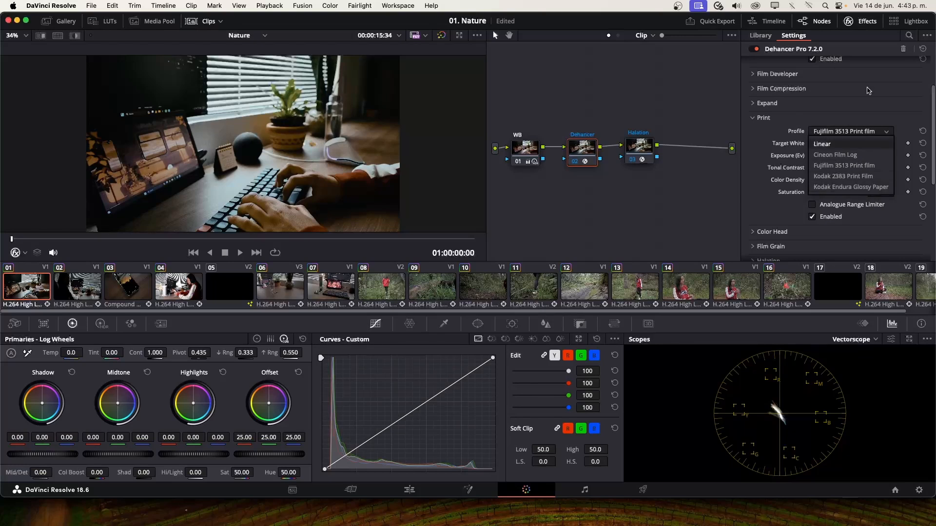
pyautogui.click(849, 144)
pyautogui.click(851, 132)
pyautogui.click(852, 164)
pyautogui.click(866, 131)
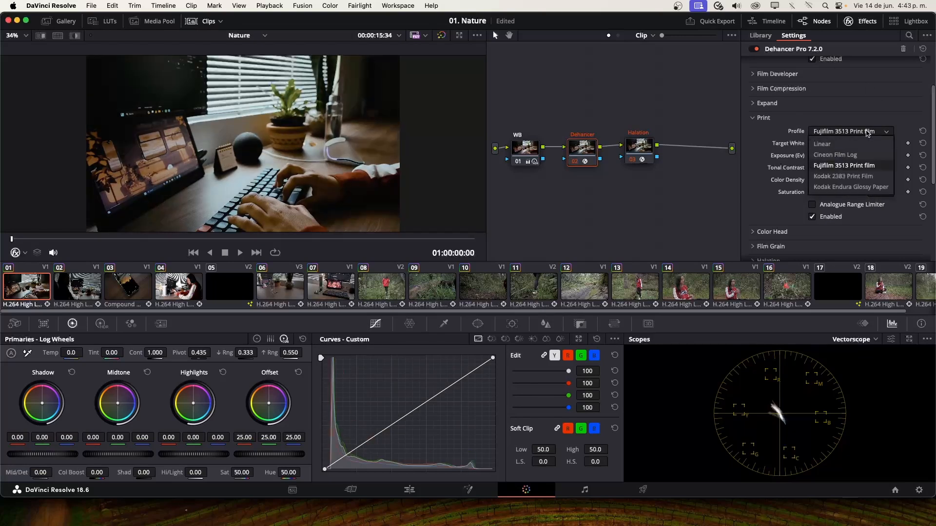
pyautogui.click(855, 176)
# Set the print profile to Kodak Endura Glossy Paper
pyautogui.click(853, 131)
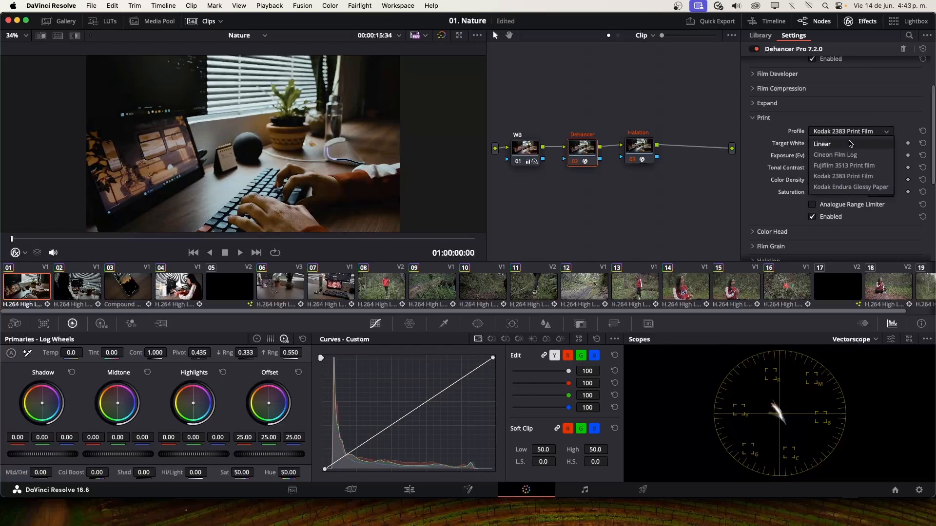
pyautogui.click(857, 187)
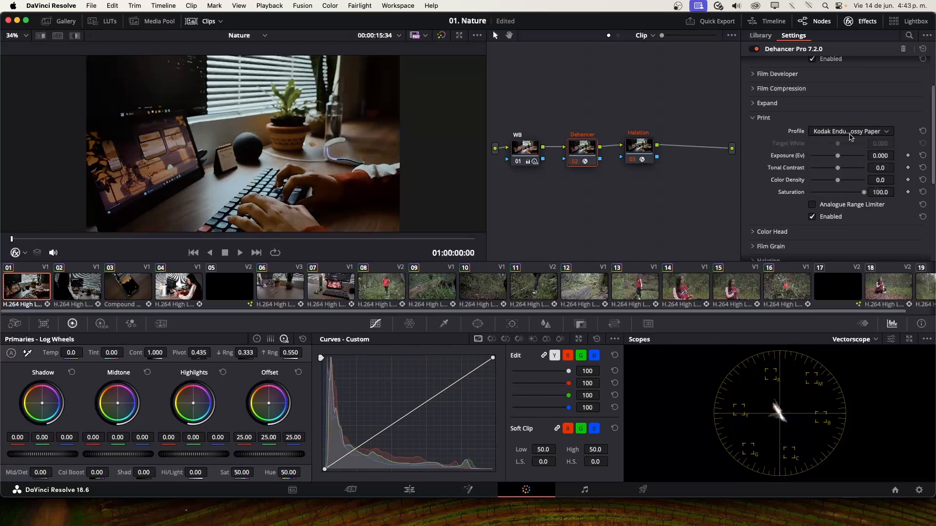
pyautogui.click(871, 133)
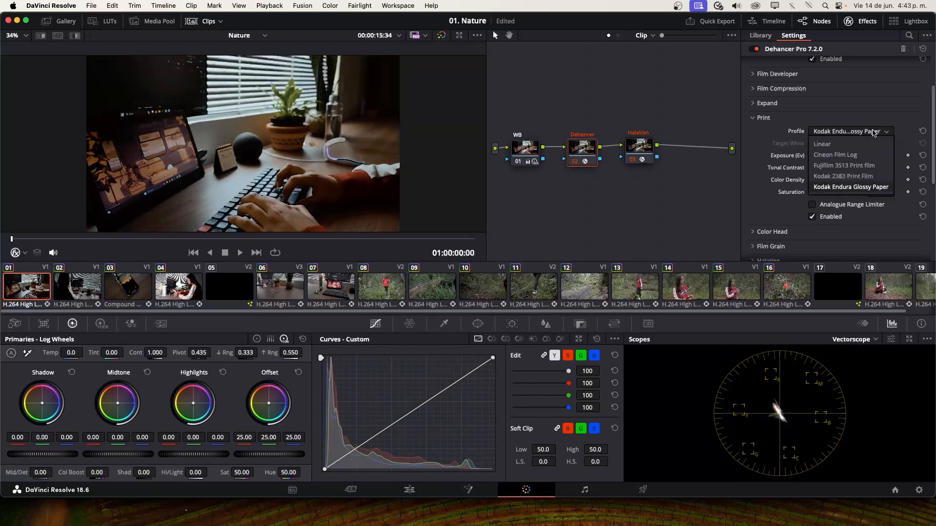
pyautogui.click(864, 188)
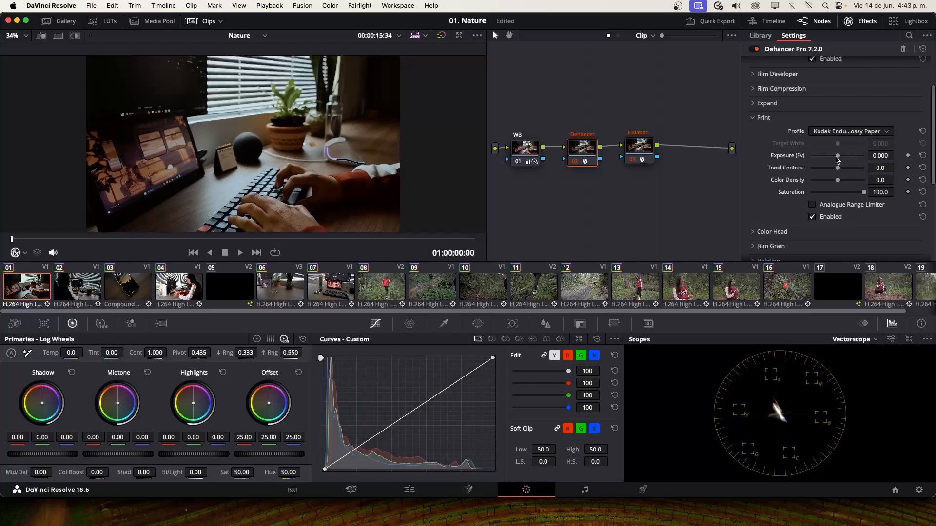
# Look over Dehancer's Print exposure controls and the Color Head settings, then collapse Color Head
pyautogui.moveTo(837, 160); pyautogui.dragTo(830, 194)
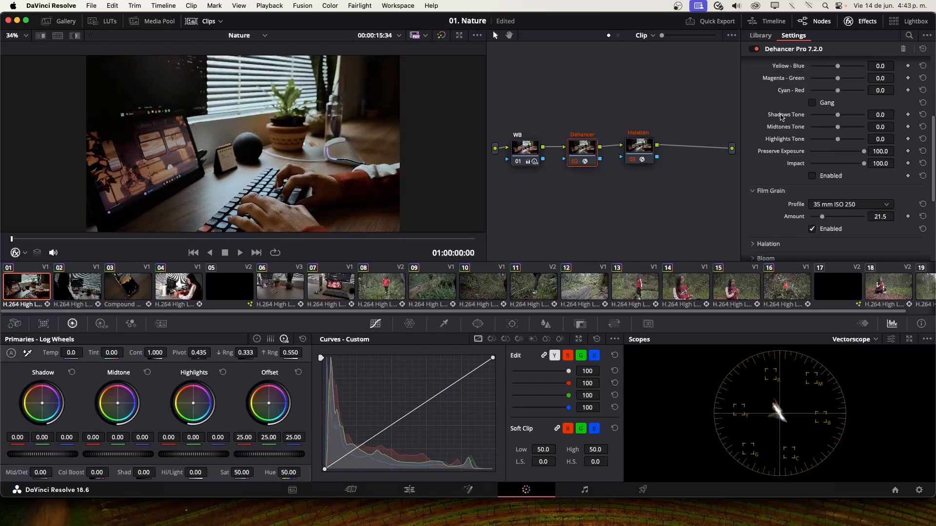
pyautogui.scroll(4, 800, 123)
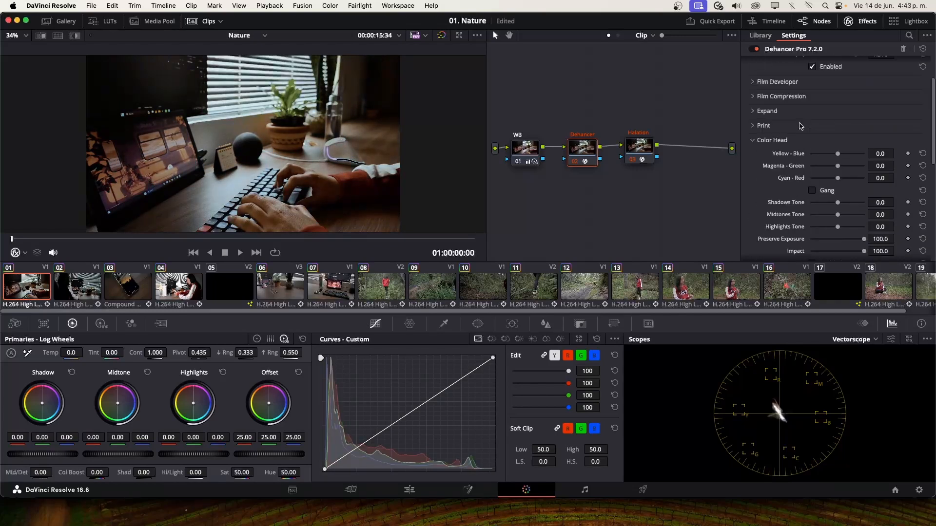
pyautogui.click(773, 140)
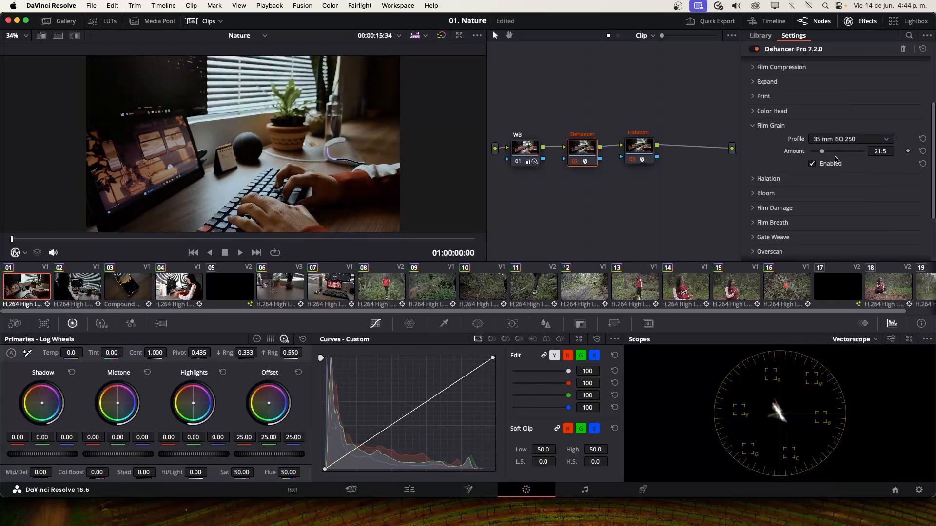
# Try stronger Film Grain with Amount at 100 and the 8 mm ISO 50 profile
pyautogui.click(861, 141)
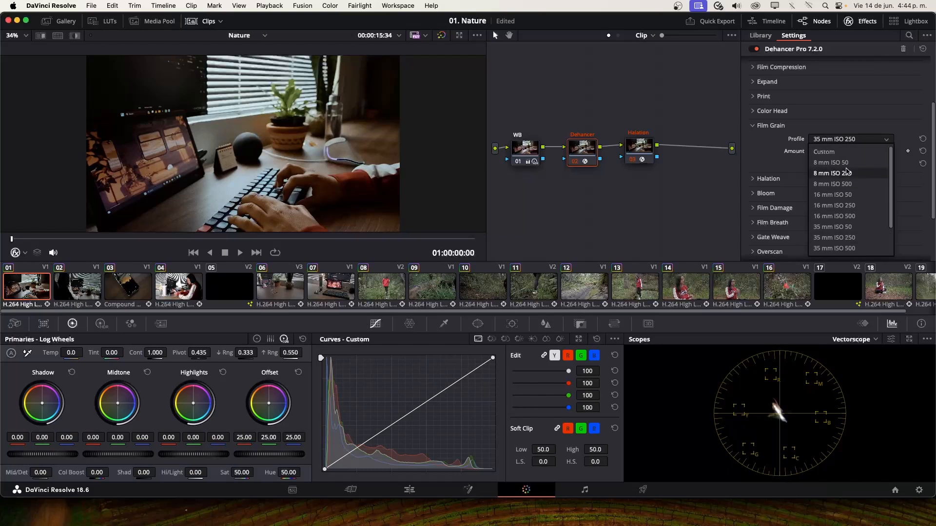
pyautogui.click(802, 155)
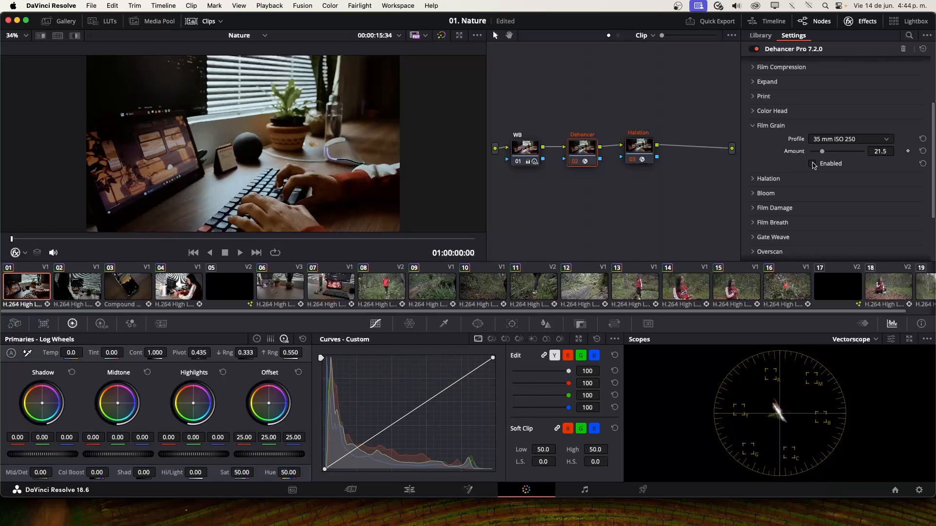
pyautogui.moveTo(822, 152); pyautogui.dragTo(842, 152)
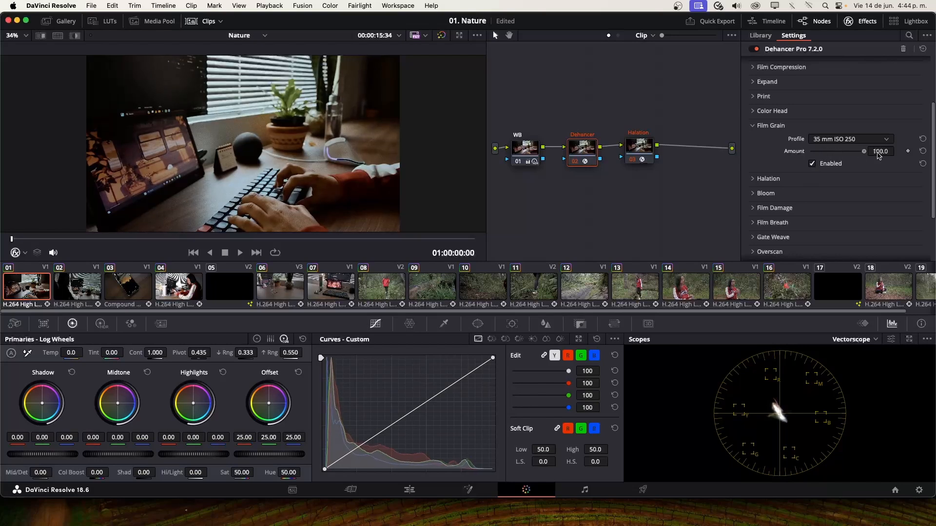
pyautogui.click(877, 140)
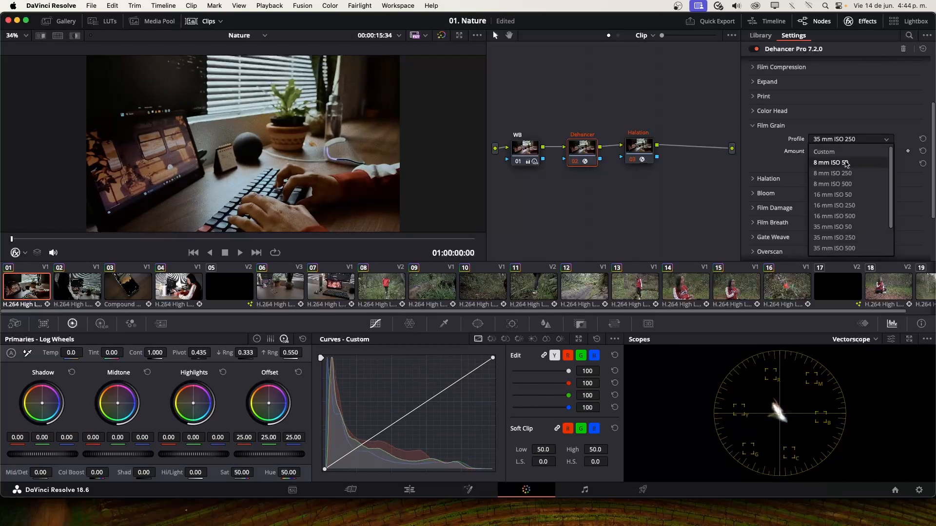
pyautogui.click(844, 163)
pyautogui.click(866, 141)
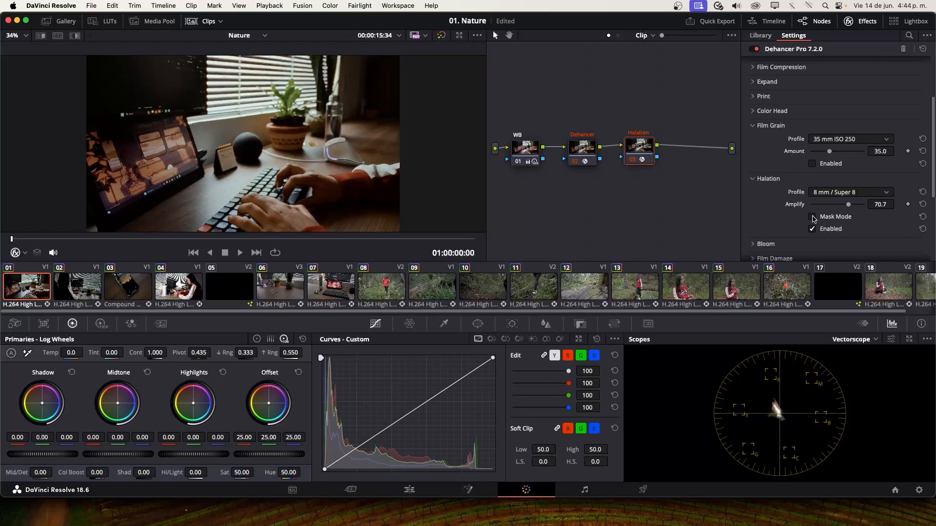
# Inspect the Halation node's effect up close around the window blinds and the desk objects
pyautogui.scroll(-1, 256, 89)
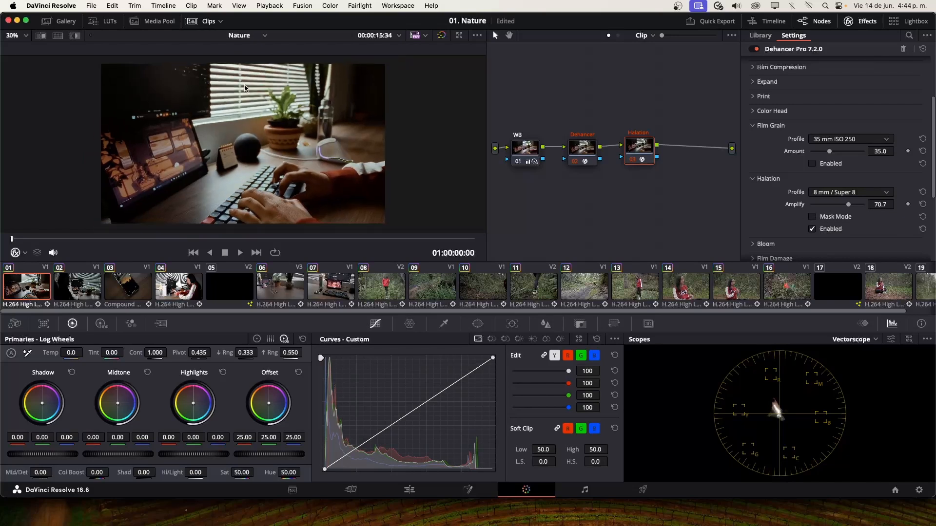
pyautogui.scroll(4, 259, 88)
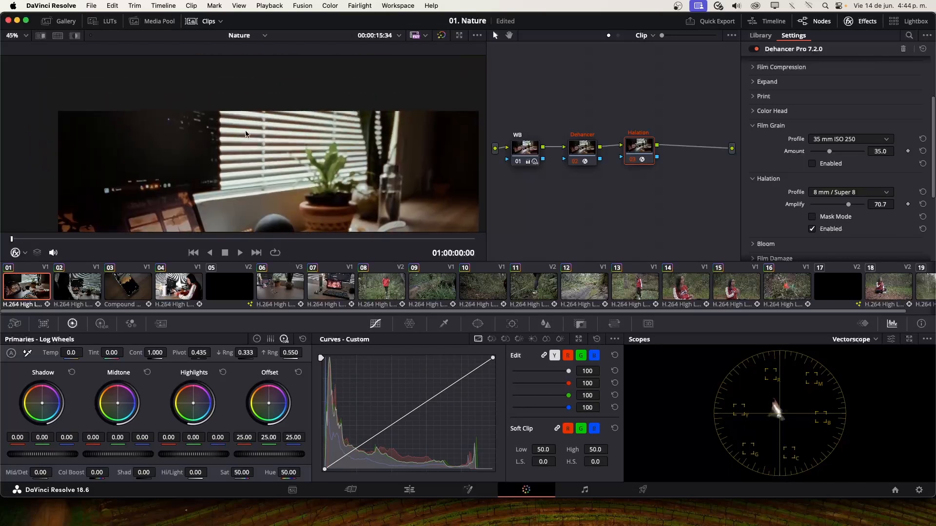
pyautogui.moveTo(438, 155); pyautogui.dragTo(359, 83)
pyautogui.scroll(-1, 354, 119)
pyautogui.moveTo(193, 117); pyautogui.dragTo(298, 120)
pyautogui.scroll(-3, 322, 130)
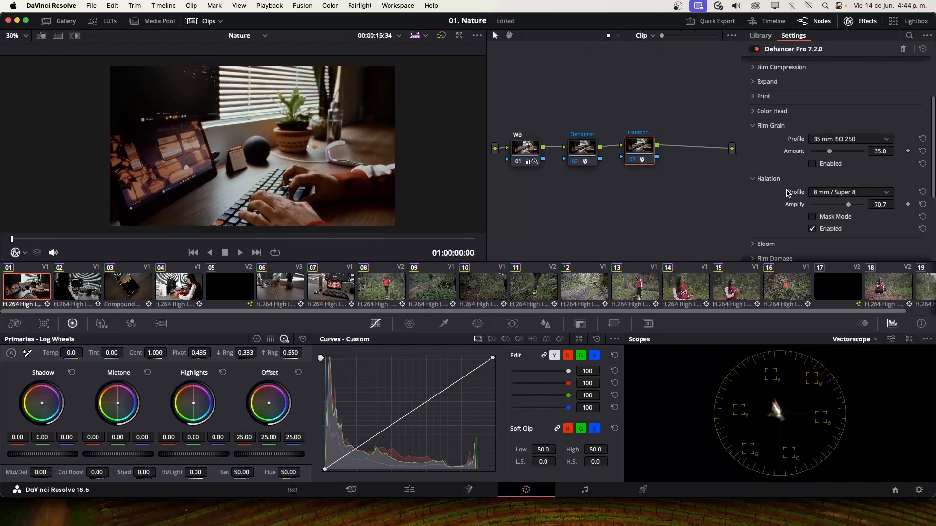
# Check the Halation mask at full Amplify, then turn Mask Mode off and set Amplify to 86.3
pyautogui.moveTo(848, 205); pyautogui.dragTo(880, 216)
pyautogui.click(812, 217)
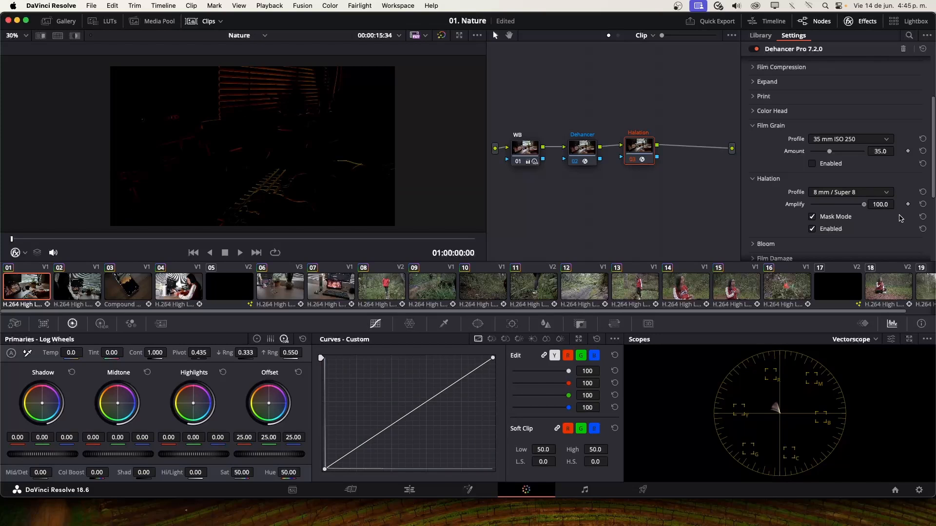
pyautogui.moveTo(864, 205); pyautogui.dragTo(852, 205)
pyautogui.click(811, 216)
pyautogui.click(854, 204)
# Enable Bloom with the 35 mm / Super 35 profile and preview it in Mask Mode with Amplify at 100
pyautogui.scroll(-3, 880, 193)
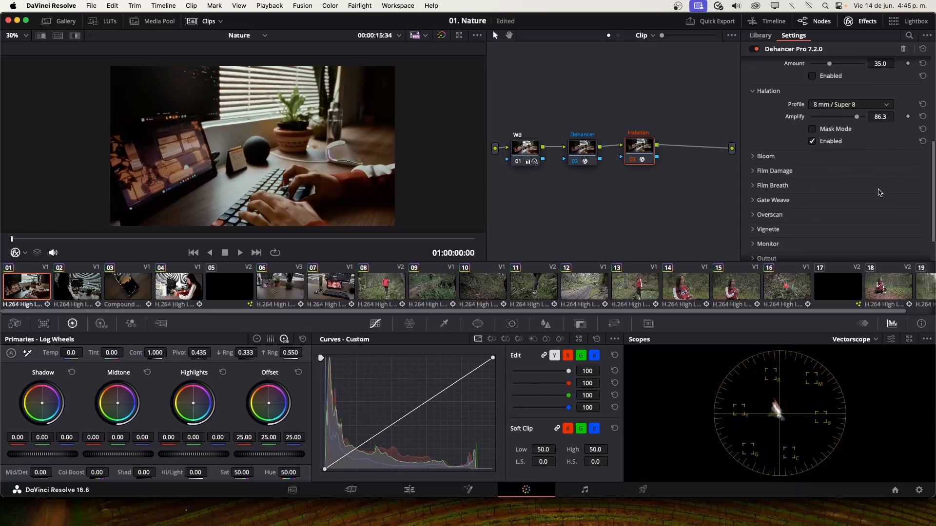
pyautogui.click(770, 157)
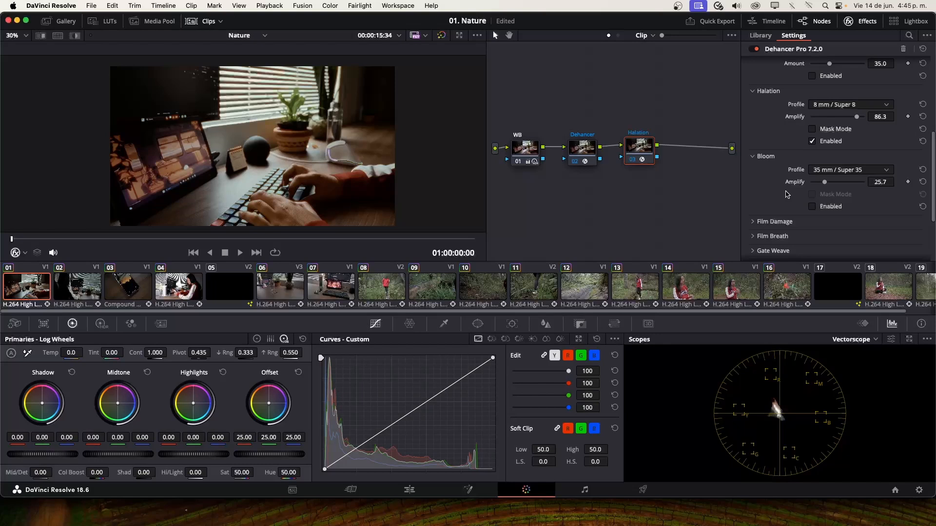
pyautogui.click(811, 206)
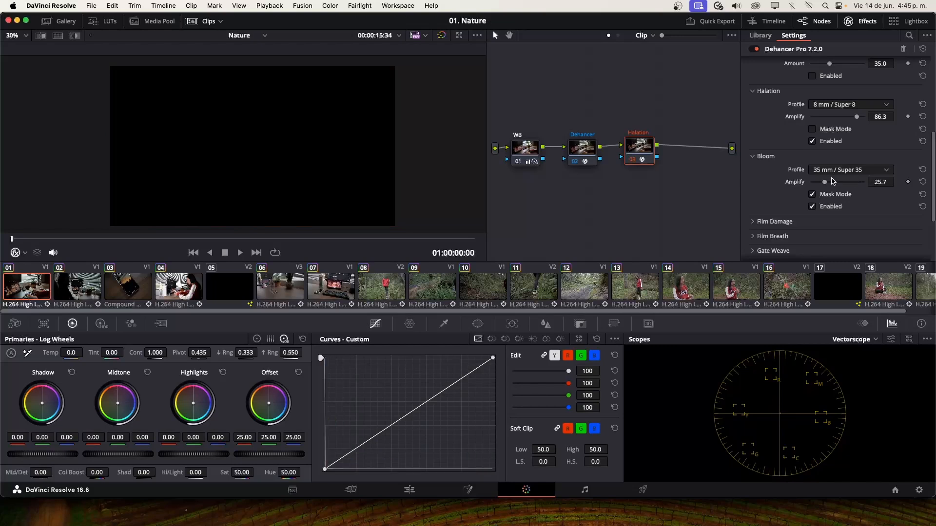
pyautogui.moveTo(833, 181); pyautogui.dragTo(906, 191)
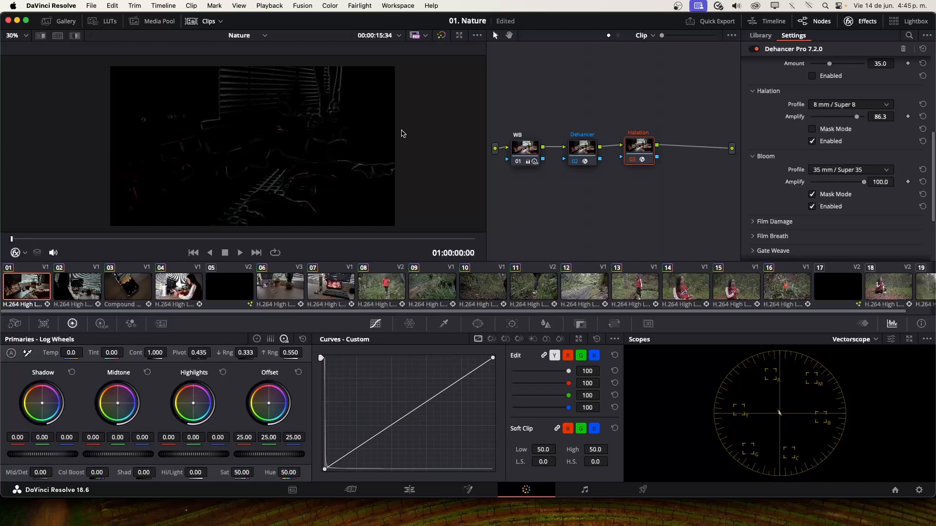
# Turn off Bloom's Mask Mode, set its Amplify to 90.8 and collapse the Bloom settings
pyautogui.moveTo(863, 184); pyautogui.dragTo(851, 184)
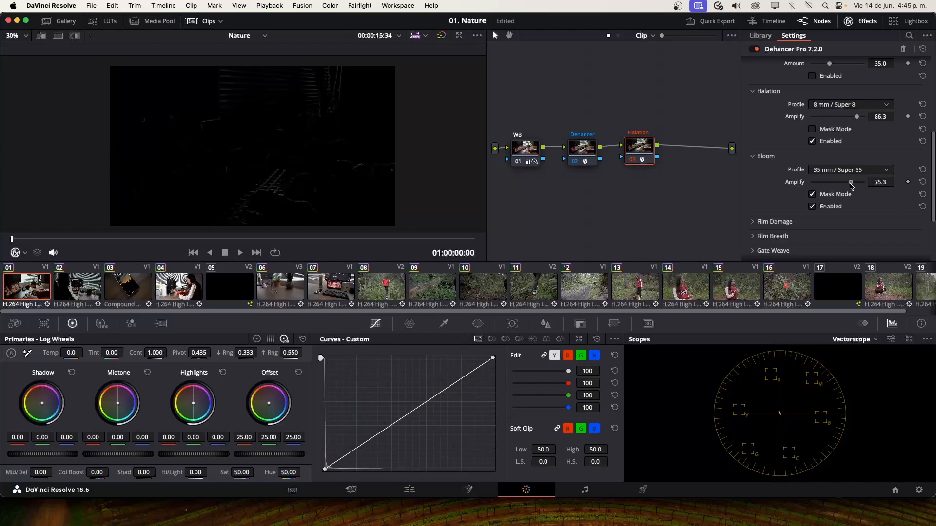
pyautogui.click(812, 194)
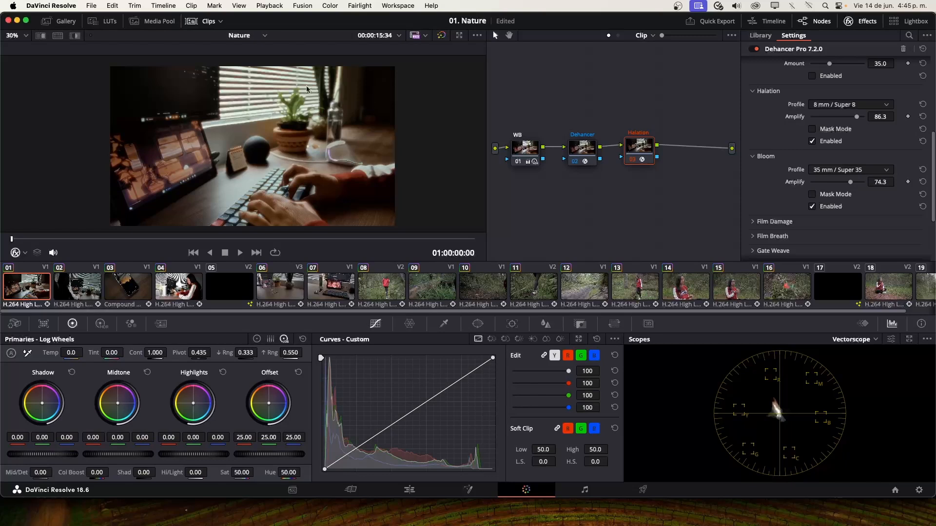
pyautogui.moveTo(853, 185); pyautogui.dragTo(861, 185)
pyautogui.scroll(-3, 763, 164)
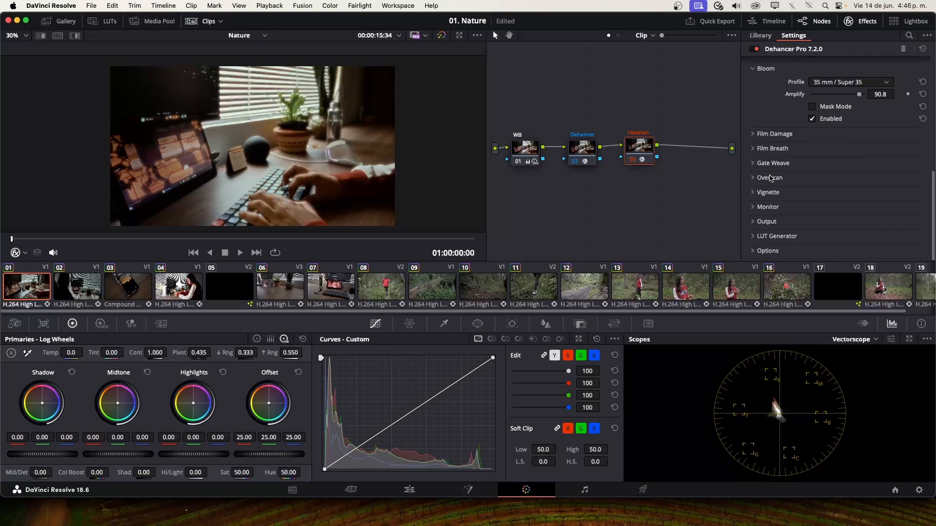
pyautogui.scroll(2, 771, 178)
pyautogui.click(766, 127)
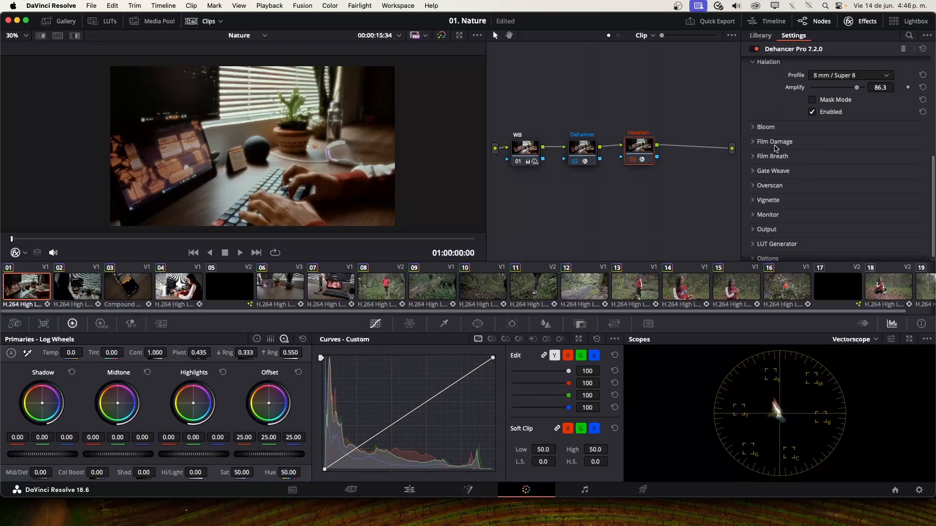
# Enable Overscan on the Halation node with the Super 35mm 1.37:1 gate type
pyautogui.click(758, 186)
pyautogui.scroll(-2, 881, 209)
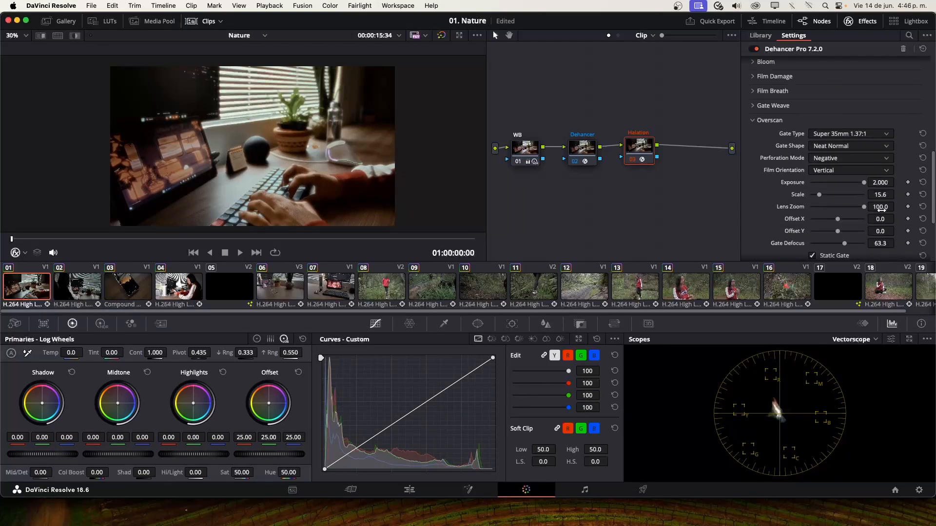
pyautogui.scroll(-1, 830, 140)
pyautogui.scroll(-1, 837, 222)
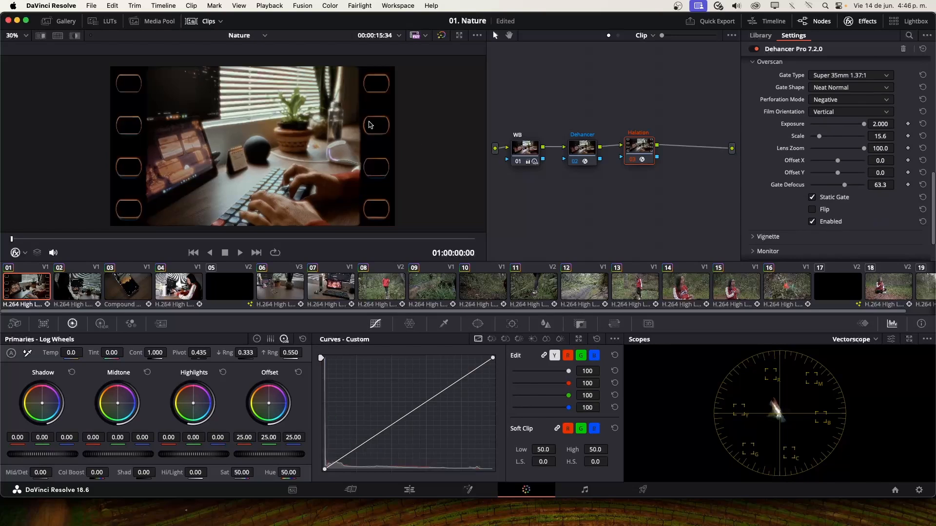
pyautogui.scroll(1, 904, 135)
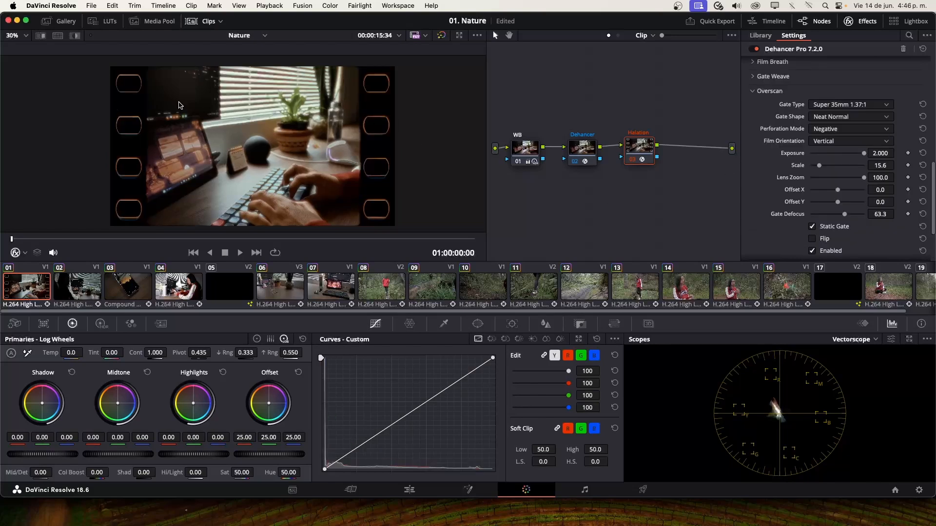
# Try the Super 8mm, Standard 16mm and Ultra 16mm gate types for Overscan and return to Super 35mm 1.37:1
pyautogui.click(857, 105)
pyautogui.click(845, 117)
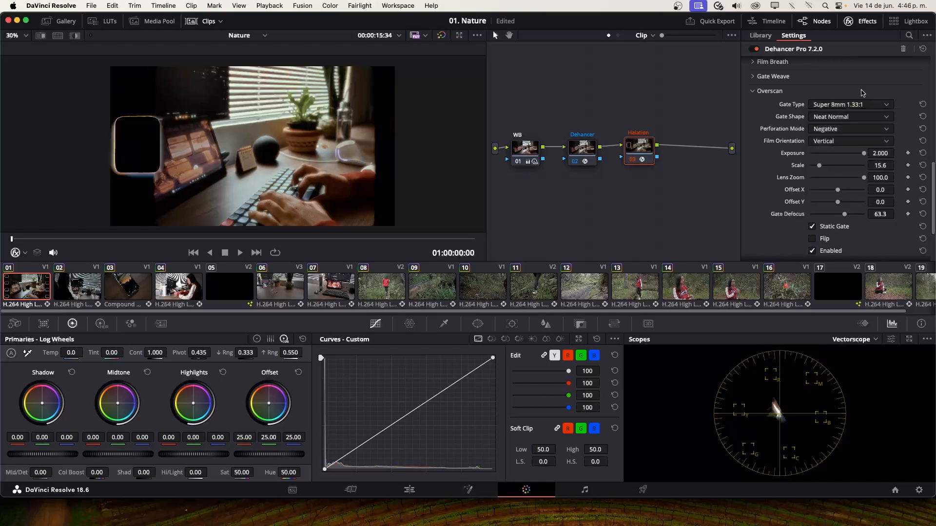
pyautogui.click(861, 105)
pyautogui.click(843, 129)
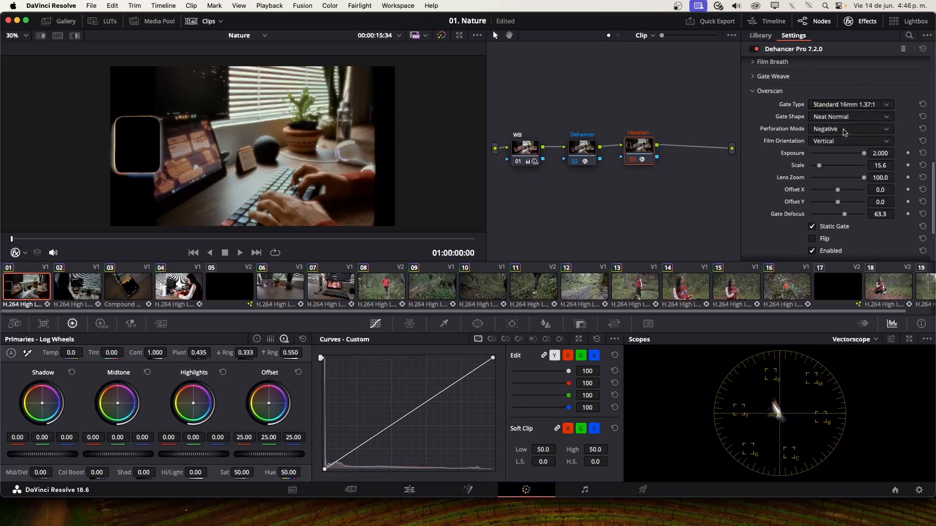
pyautogui.click(849, 104)
pyautogui.click(838, 149)
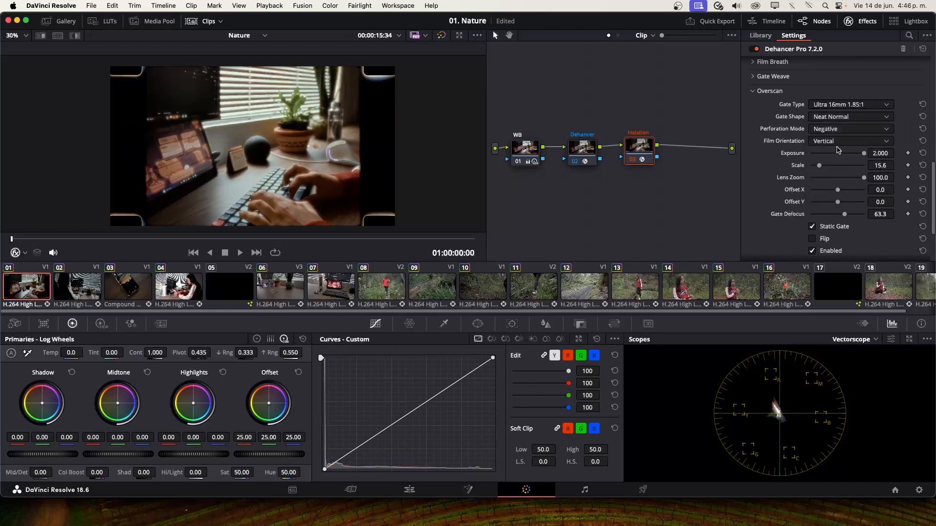
pyautogui.click(878, 105)
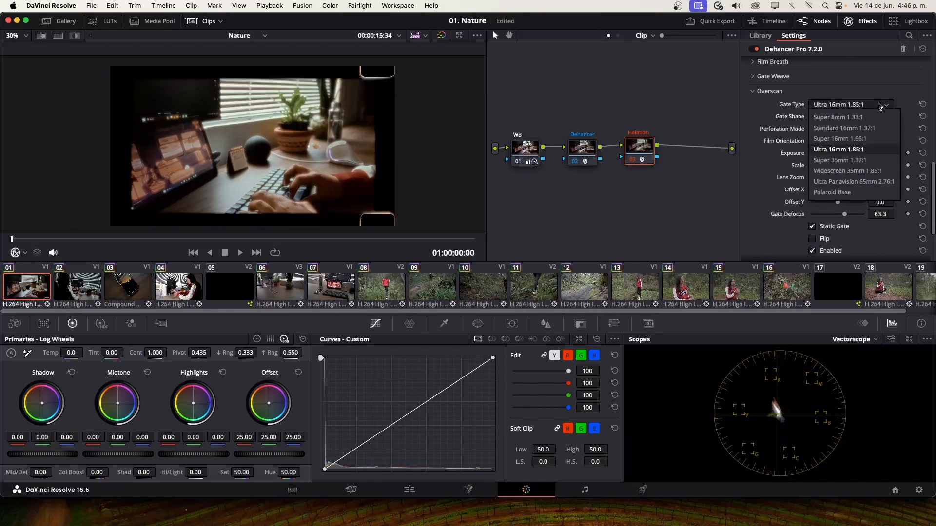
pyautogui.click(852, 162)
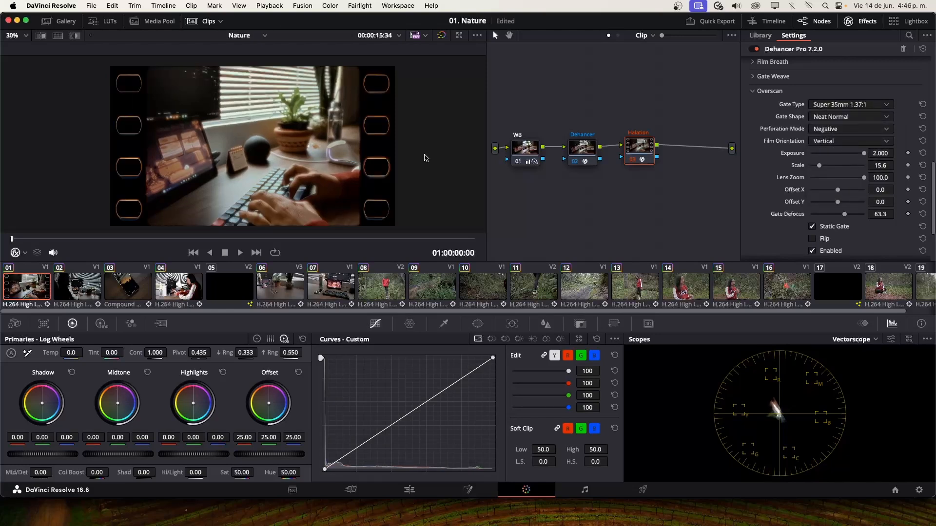
pyautogui.click(866, 106)
pyautogui.click(866, 106)
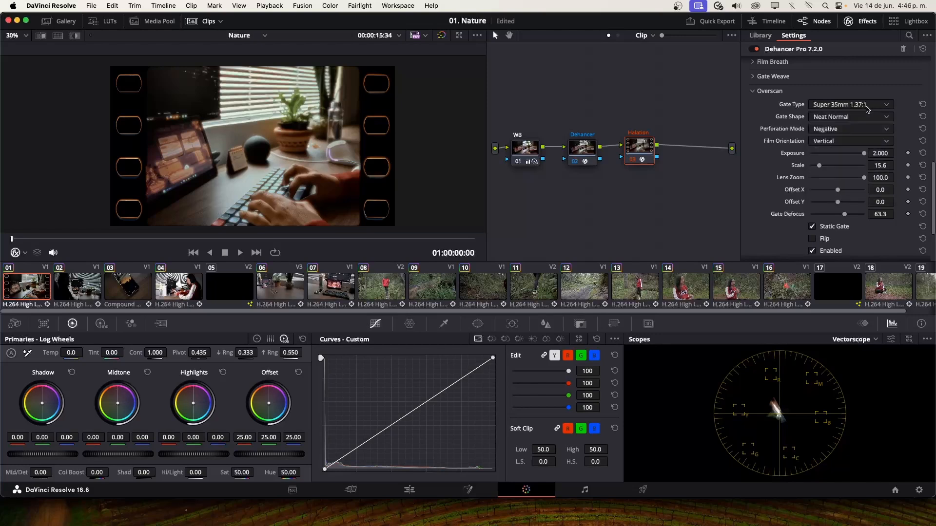
# Set Overscan's Perforation Mode to Positive, and try the Horizontal film orientation before returning to Vertical
pyautogui.click(826, 130)
pyautogui.click(831, 153)
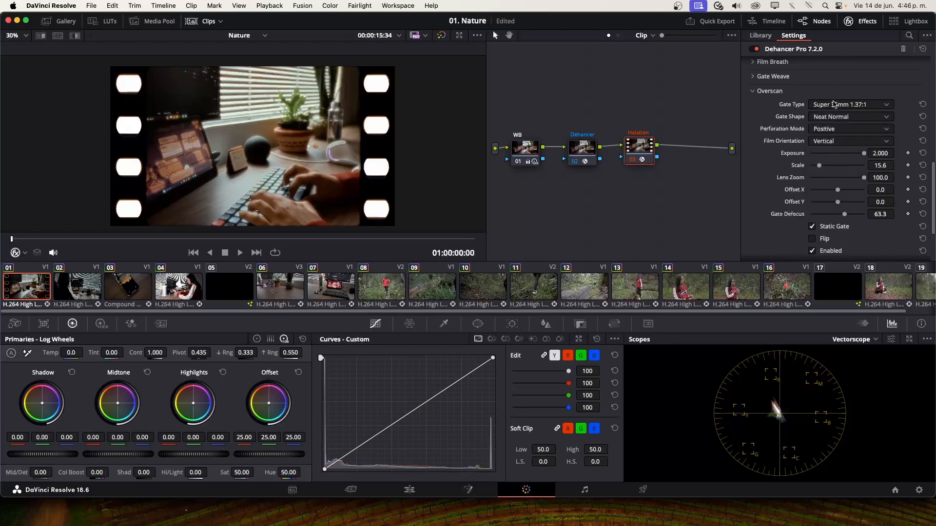
pyautogui.click(865, 140)
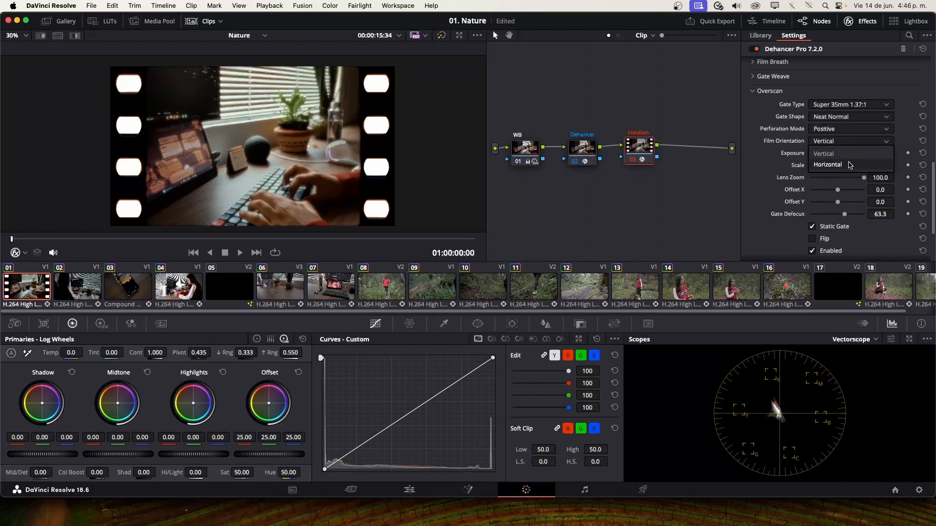
pyautogui.click(831, 166)
pyautogui.click(865, 141)
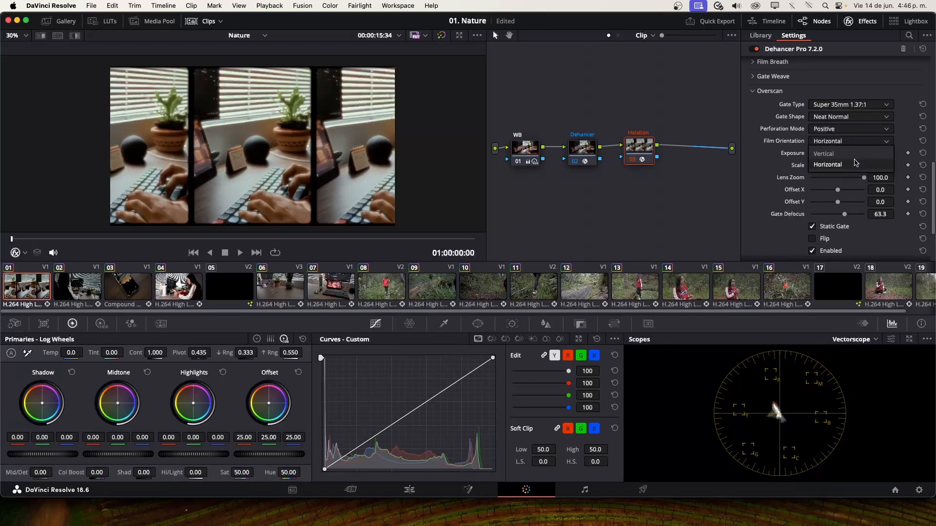
pyautogui.click(831, 153)
# Try the Neat Sharp and Neat Rounded gate shapes for Overscan and return to Neat Normal
pyautogui.click(867, 118)
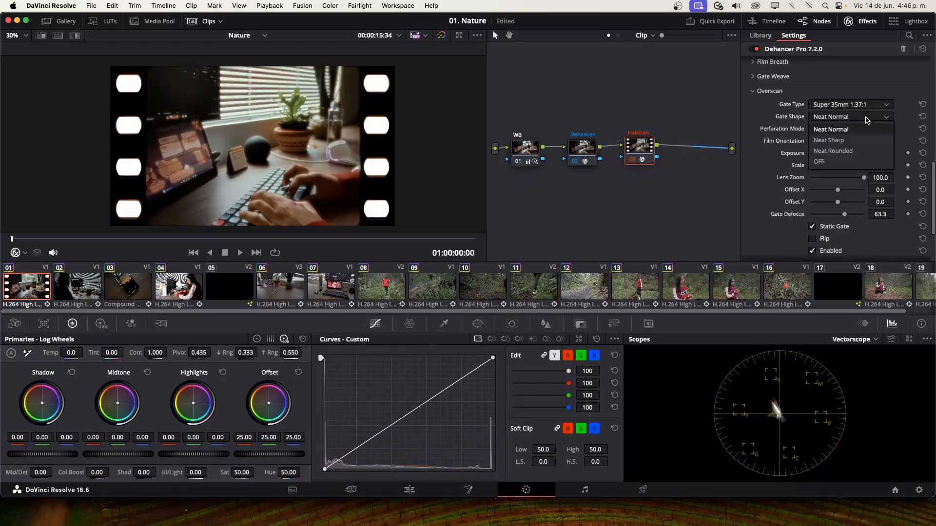
pyautogui.click(844, 139)
pyautogui.click(843, 118)
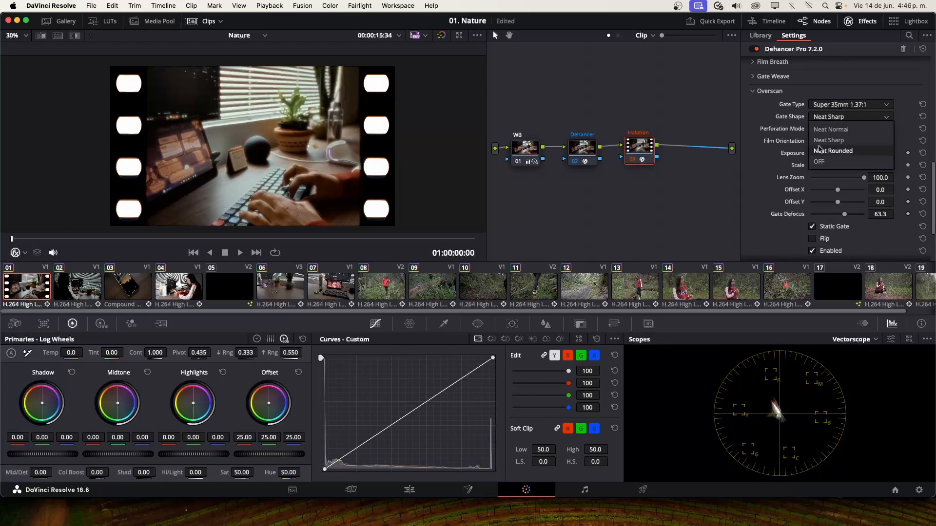
pyautogui.click(834, 151)
pyautogui.click(843, 119)
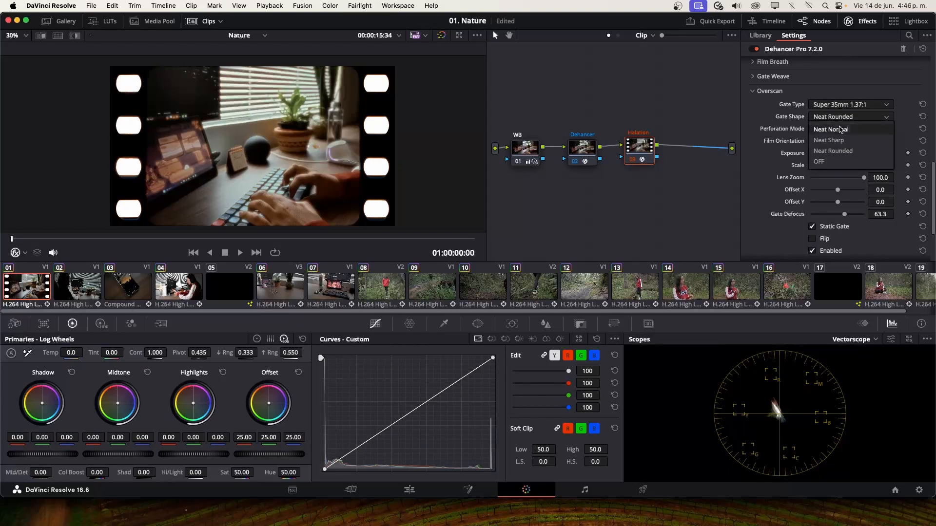
pyautogui.click(840, 128)
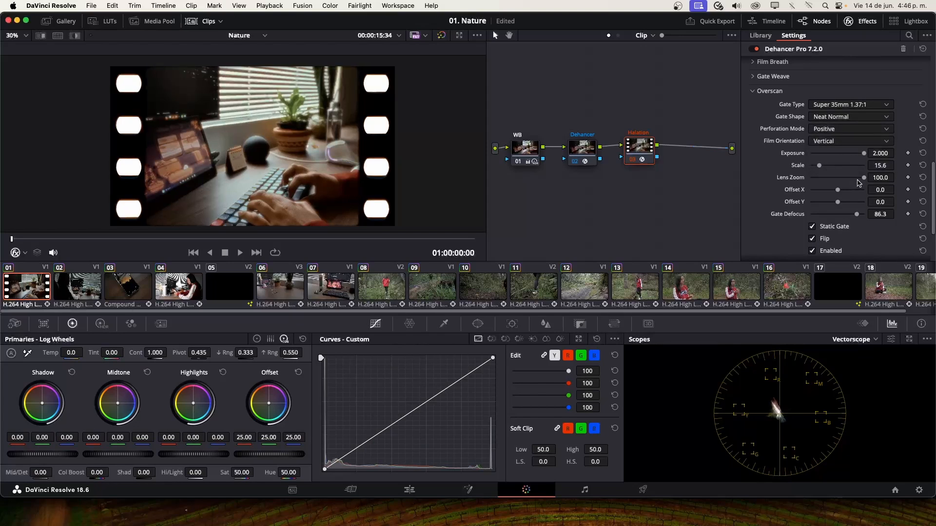
# Reduce Overscan's Scale to 0.3
pyautogui.moveTo(822, 165); pyautogui.dragTo(809, 166)
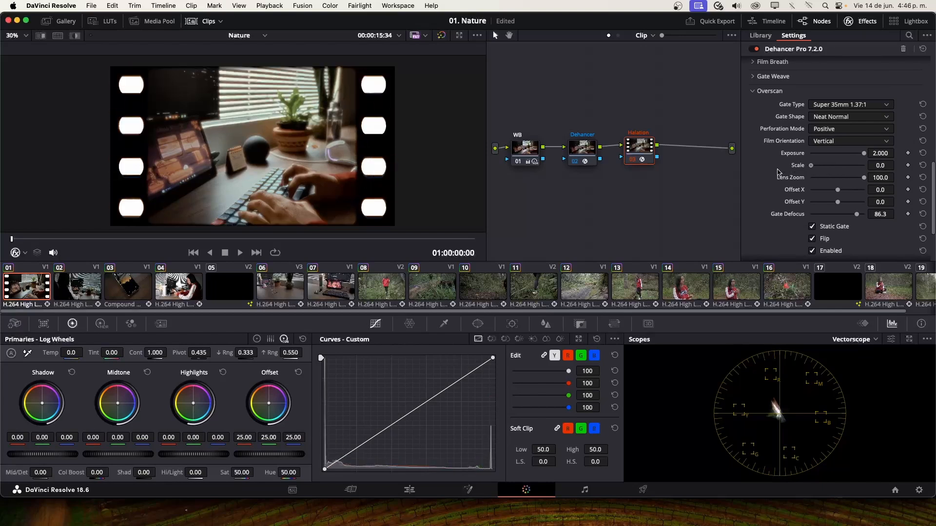
pyautogui.scroll(3, 885, 170)
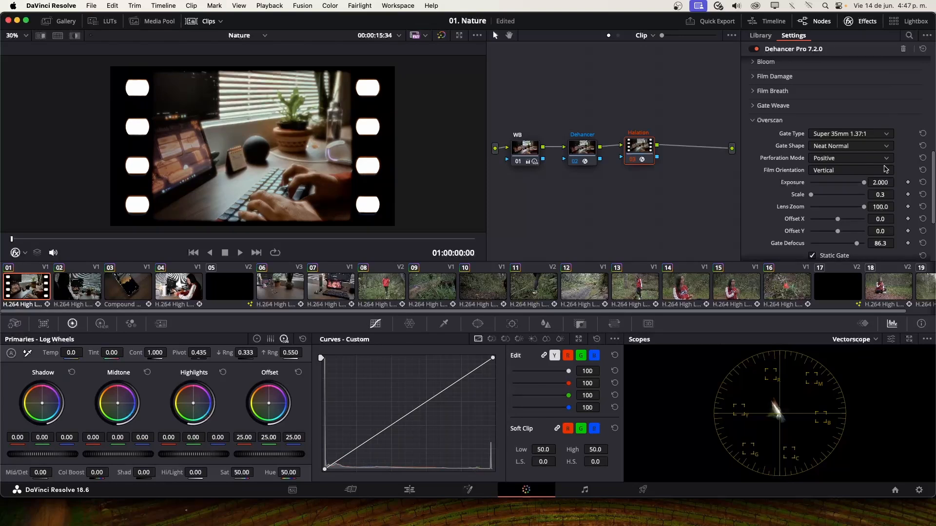
pyautogui.scroll(-3, 886, 169)
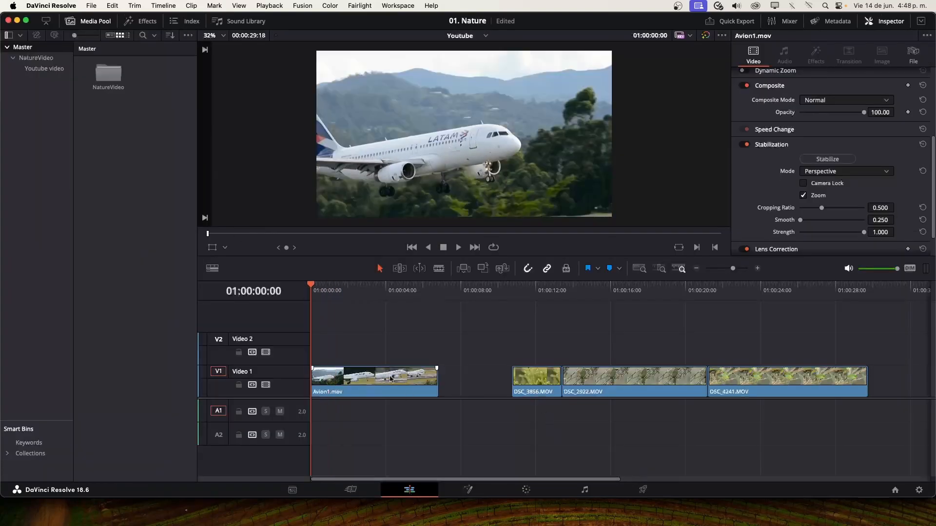
# Open the Avion1.mov clip for color grading and apply Dehancer Pro 7.2.0 to its single node
pyautogui.click(399, 388)
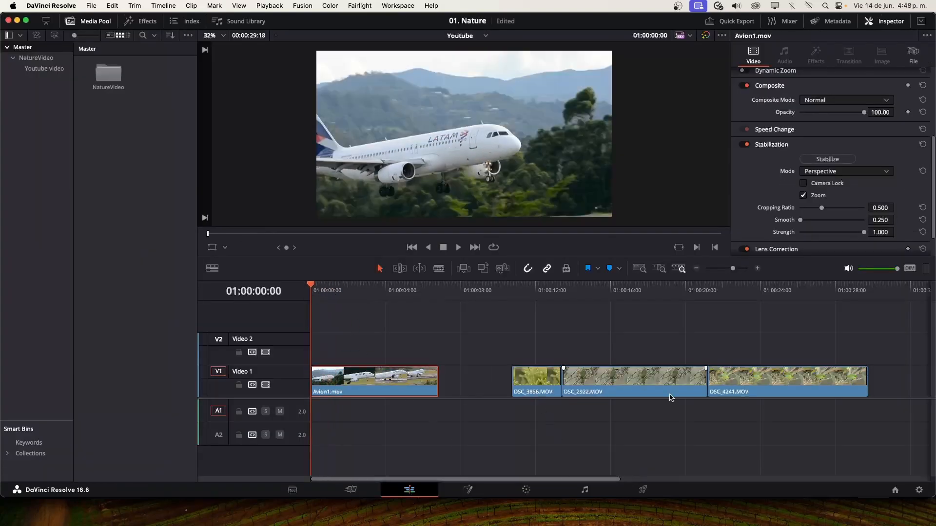
pyautogui.click(526, 490)
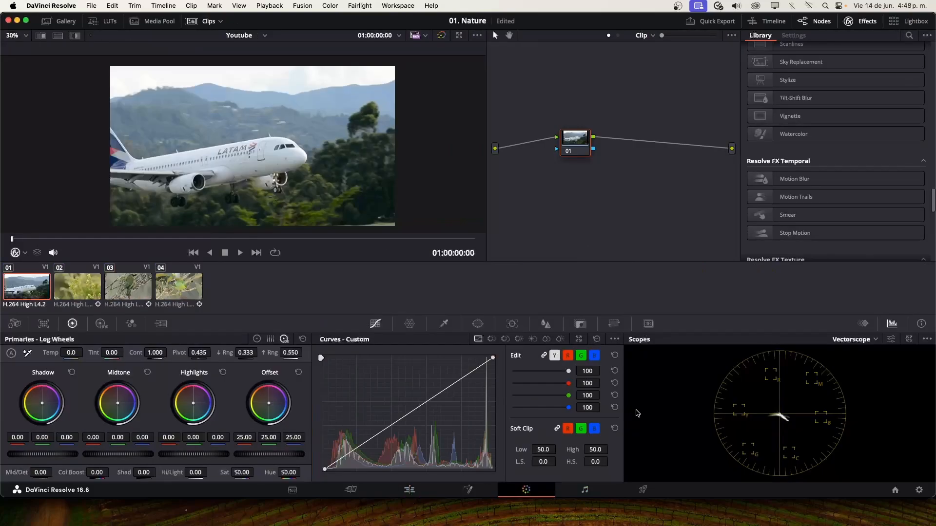
pyautogui.moveTo(577, 141); pyautogui.dragTo(539, 152)
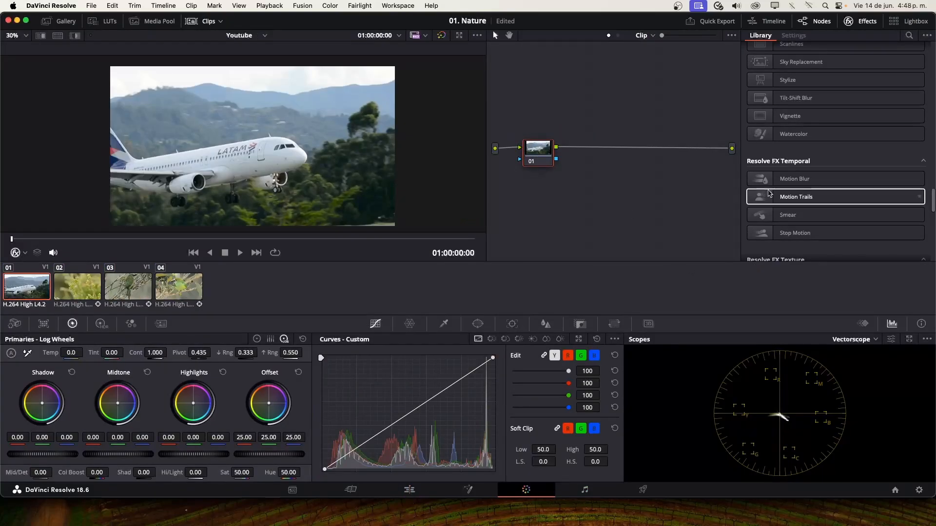
pyautogui.scroll(-5, 919, 200)
pyautogui.moveTo(933, 217); pyautogui.dragTo(932, 274)
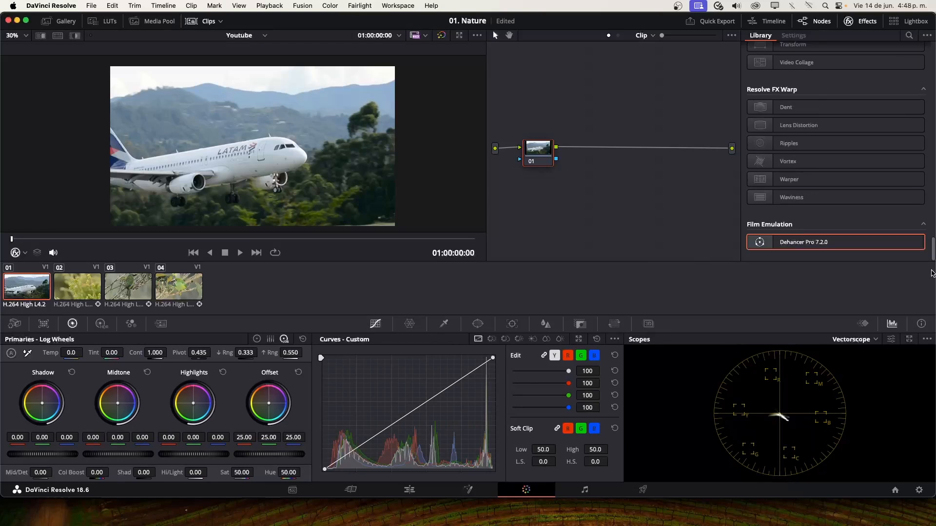
pyautogui.moveTo(791, 243); pyautogui.dragTo(547, 155)
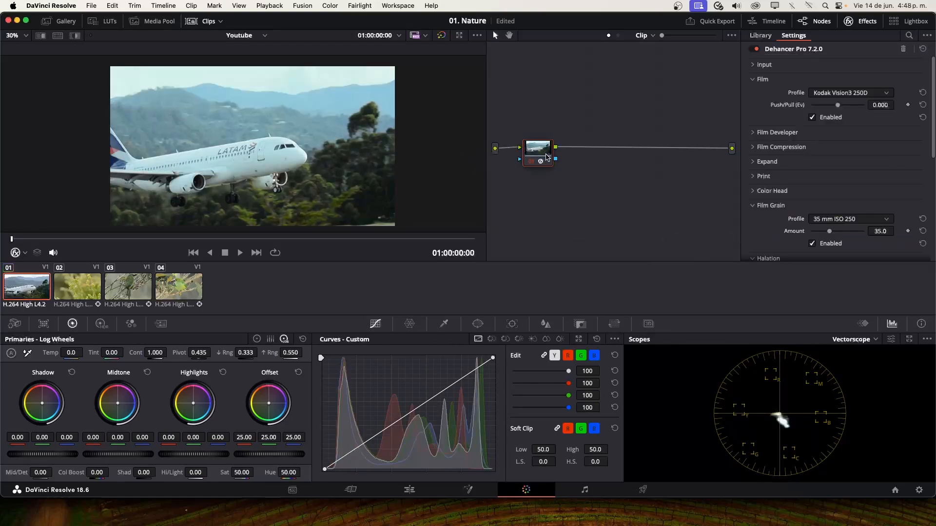
# Set Dehancer's input Source to DVR WG/Rec709
pyautogui.click(764, 64)
pyautogui.click(842, 79)
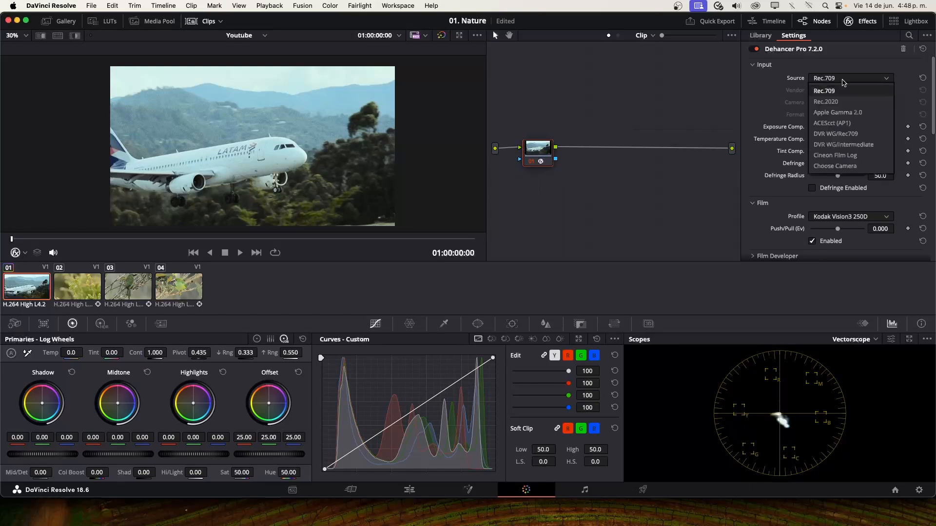
pyautogui.click(844, 137)
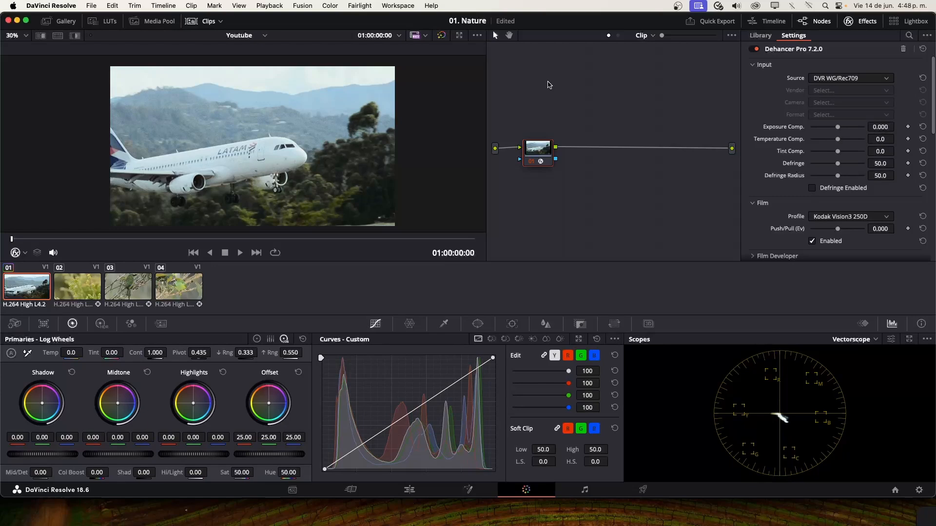
# Set the input Exposure Comp. to -0.138, and try a Temperature Comp. of -2.8 before resetting it
pyautogui.moveTo(838, 129); pyautogui.dragTo(837, 132)
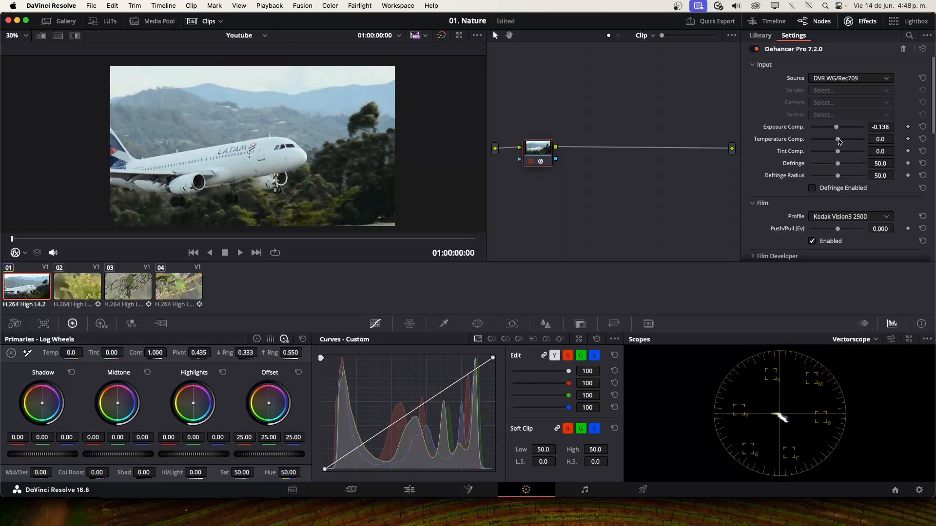
pyautogui.moveTo(838, 139)
pyautogui.mouseDown()
pyautogui.moveTo(810, 142)
pyautogui.moveTo(838, 140)
pyautogui.mouseUp()
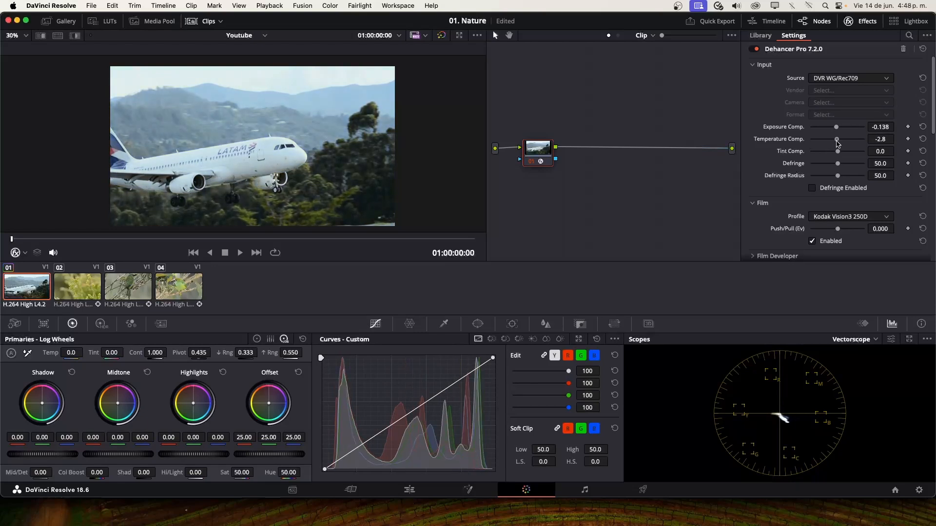
pyautogui.click(922, 140)
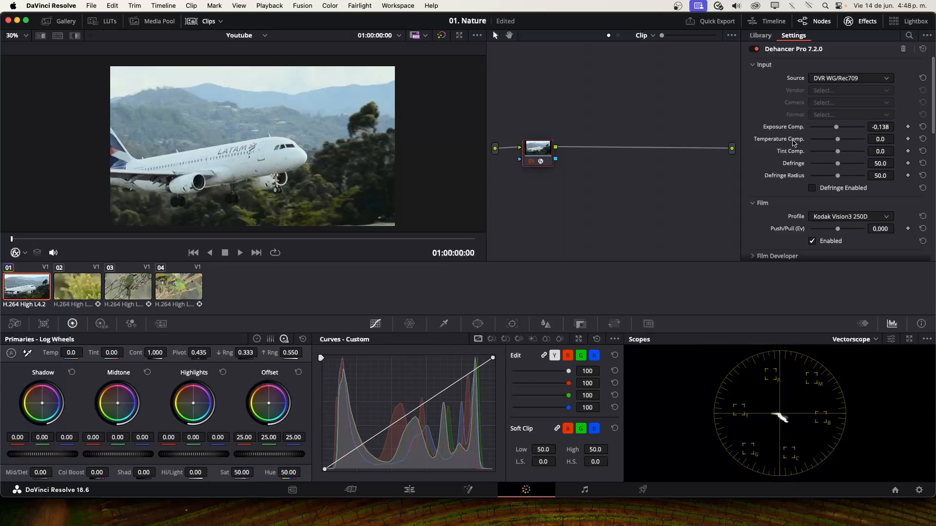
pyautogui.click(755, 65)
# Try the Cinestill 800T film profile and settle on Cinestill 50D
pyautogui.click(859, 93)
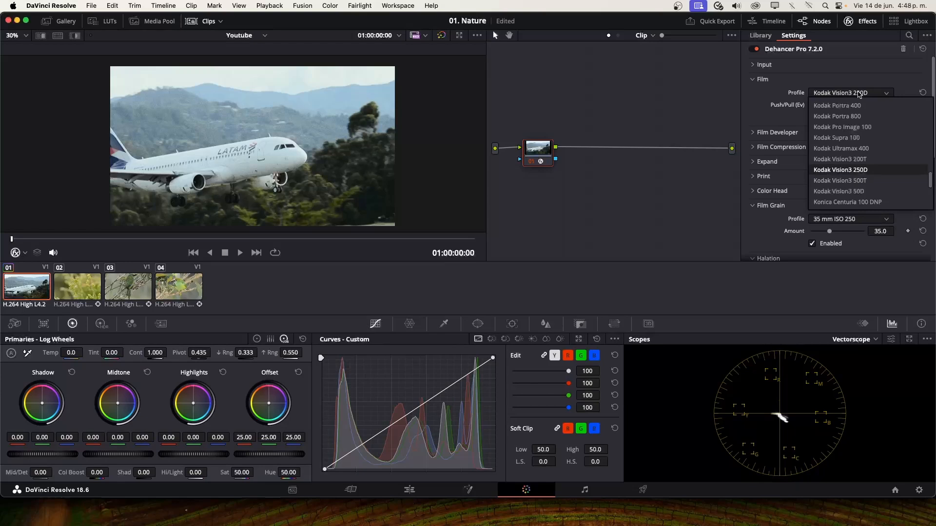
pyautogui.scroll(5, 870, 180)
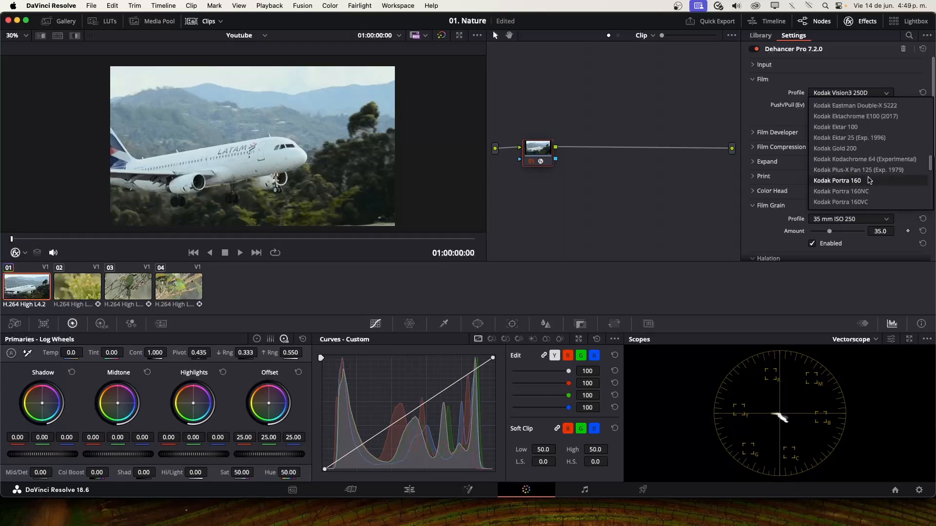
pyautogui.scroll(10, 870, 181)
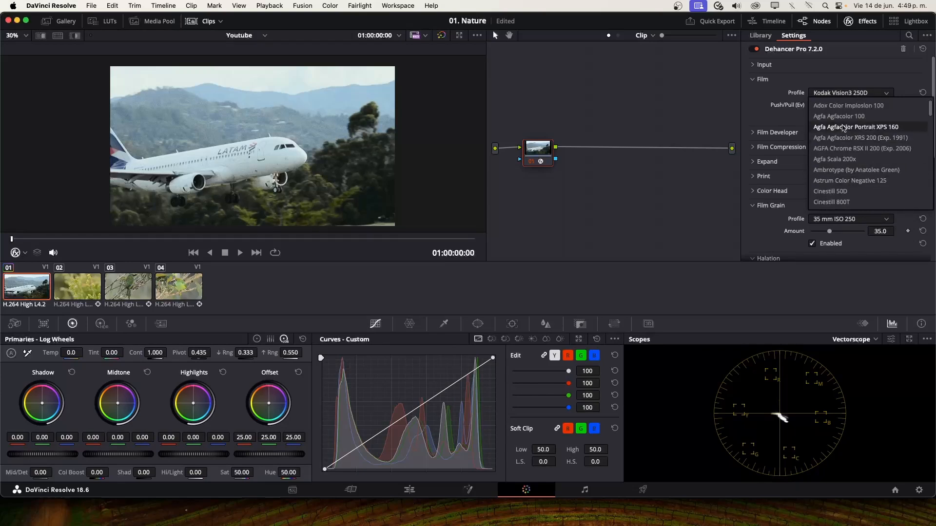
pyautogui.scroll(-3, 853, 144)
pyautogui.click(850, 137)
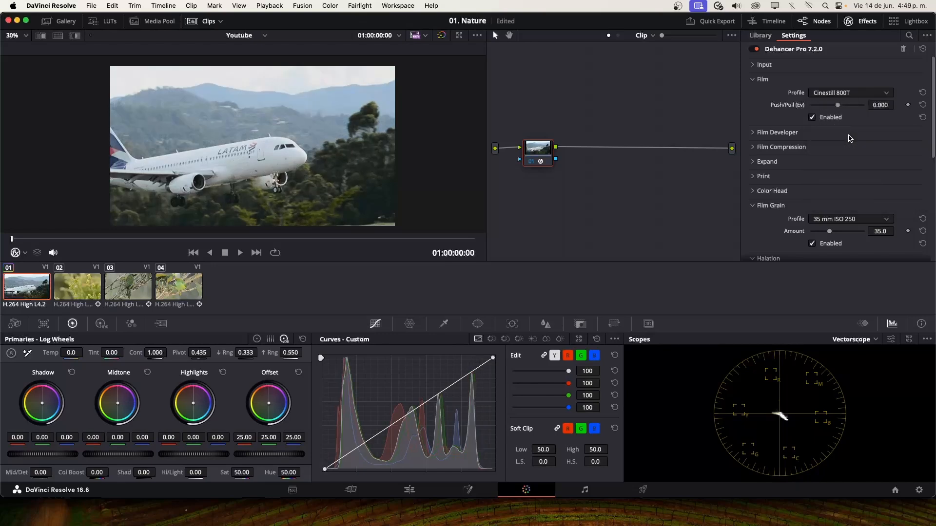
pyautogui.click(871, 97)
pyautogui.click(846, 127)
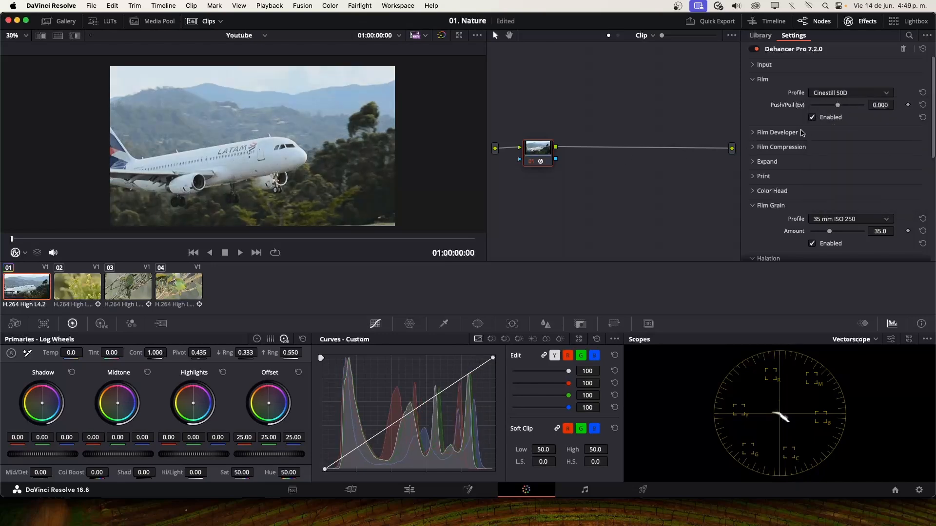
# Set Film Developer's Contrast Boost to 17.4, Gamma Correction to -18.8 and Color Boost to 50.5
pyautogui.click(759, 132)
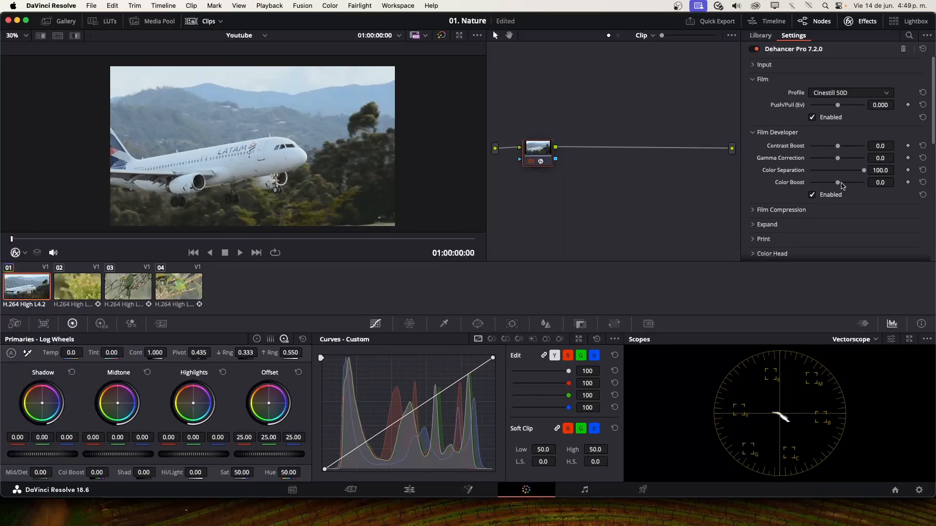
pyautogui.moveTo(839, 185); pyautogui.dragTo(852, 189)
pyautogui.moveTo(838, 149); pyautogui.dragTo(835, 185)
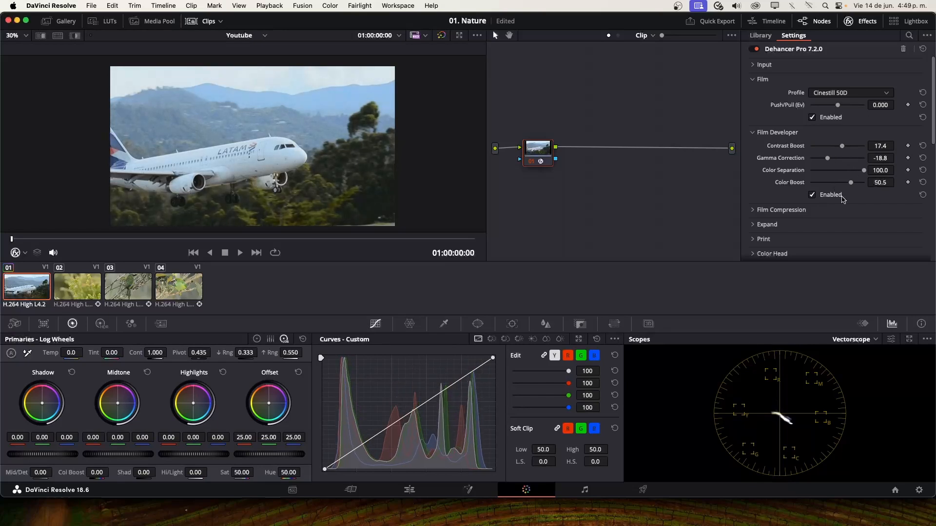
pyautogui.click(764, 134)
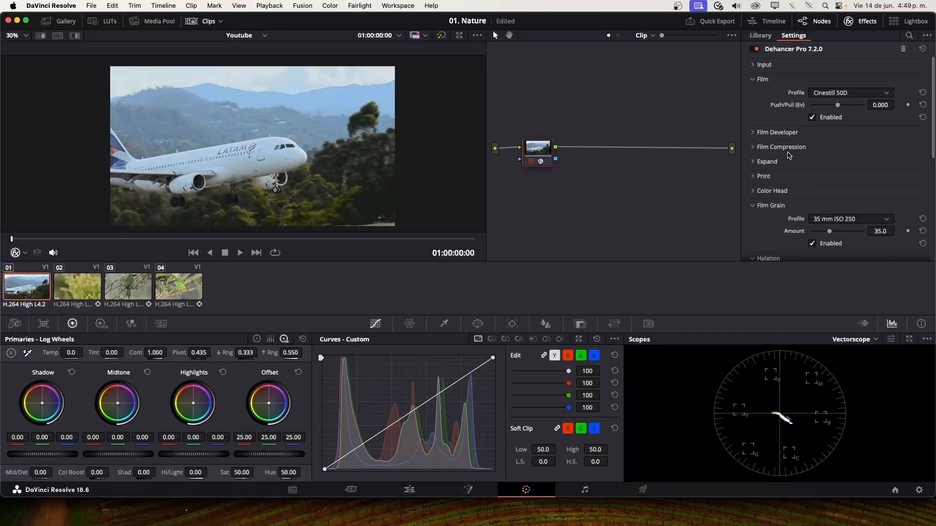
# Try the Kodak Endura Glossy Paper and Fujifilm 3513 print profiles and settle on Kodak 2383 Print Film
pyautogui.click(792, 163)
pyautogui.scroll(-3, 801, 175)
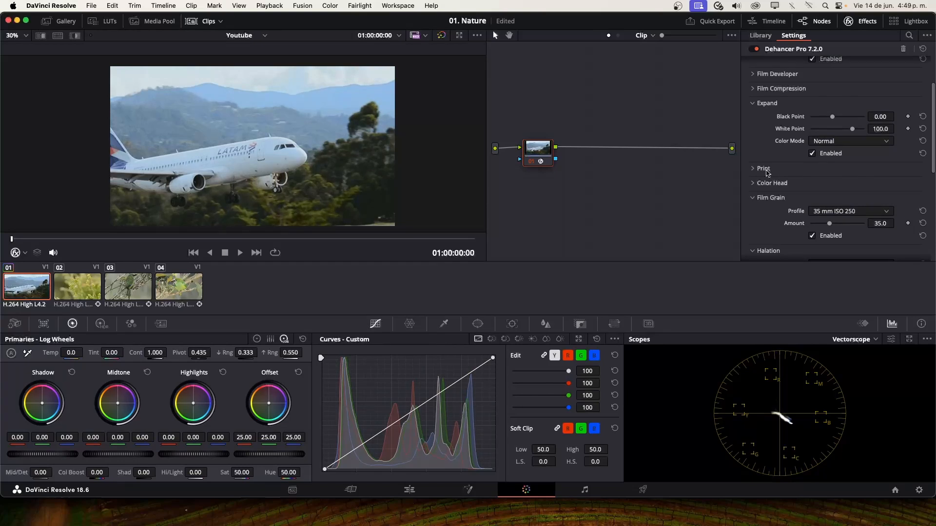
pyautogui.click(767, 170)
pyautogui.scroll(-2, 878, 187)
pyautogui.click(851, 145)
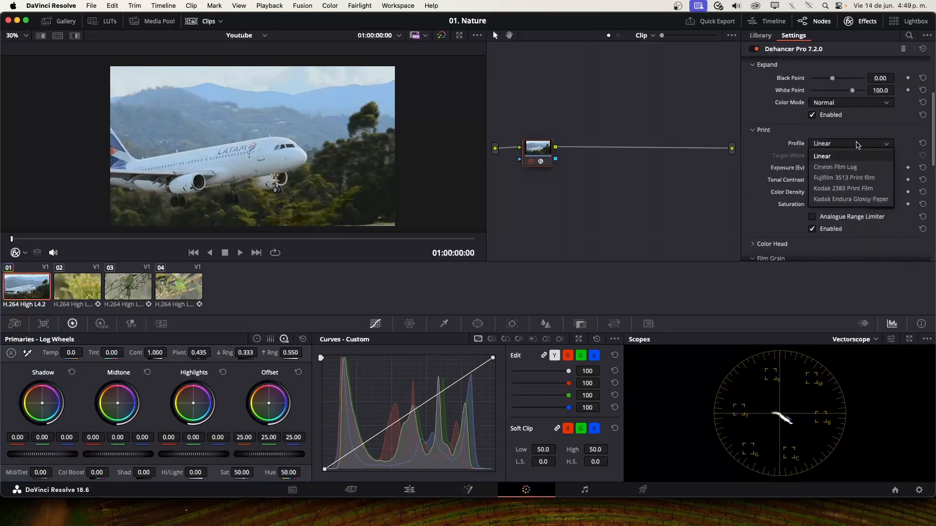
pyautogui.click(854, 203)
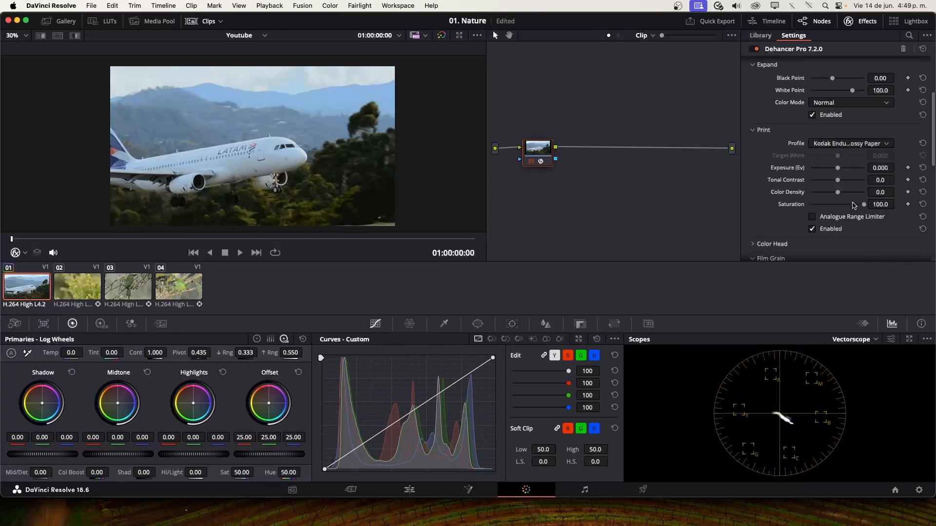
pyautogui.click(852, 143)
pyautogui.click(851, 178)
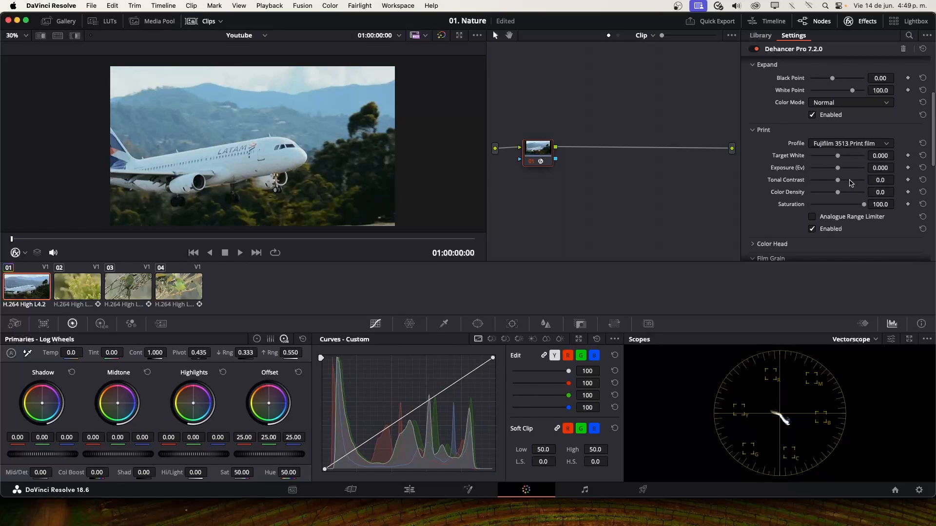
pyautogui.click(848, 148)
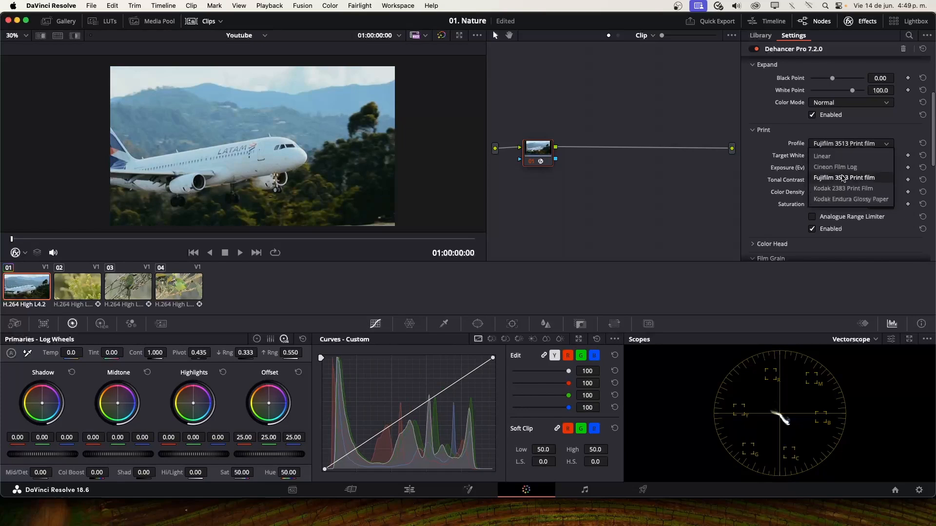
pyautogui.click(843, 180)
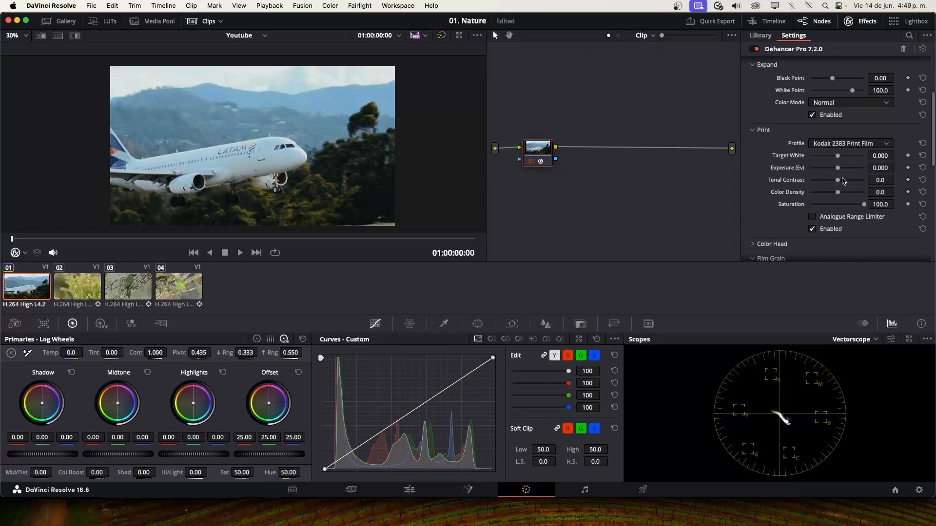
pyautogui.click(754, 132)
# Try a Film Grain Amount of 86.3, and change the grain profile to 8 mm ISO 50
pyautogui.scroll(-5, 816, 148)
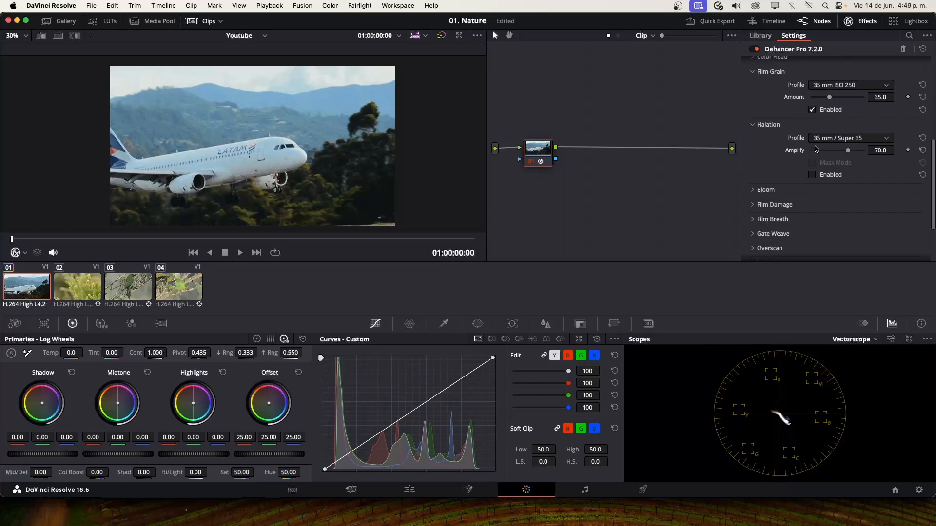
pyautogui.scroll(2, 810, 140)
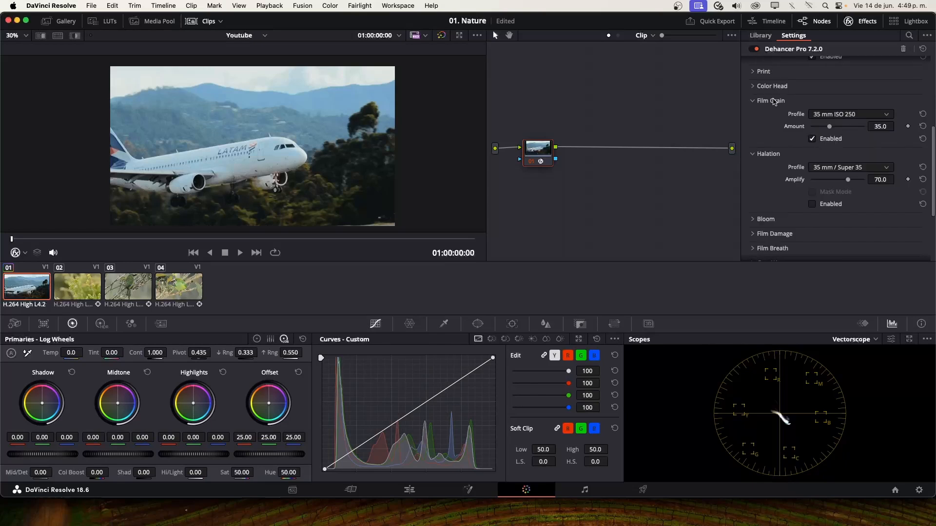
pyautogui.moveTo(829, 126); pyautogui.dragTo(832, 131)
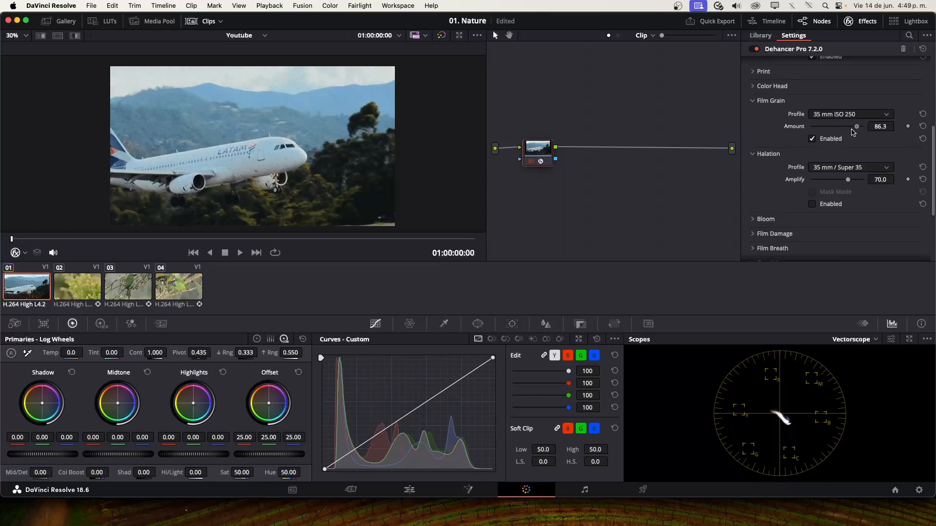
pyautogui.click(838, 114)
pyautogui.click(835, 137)
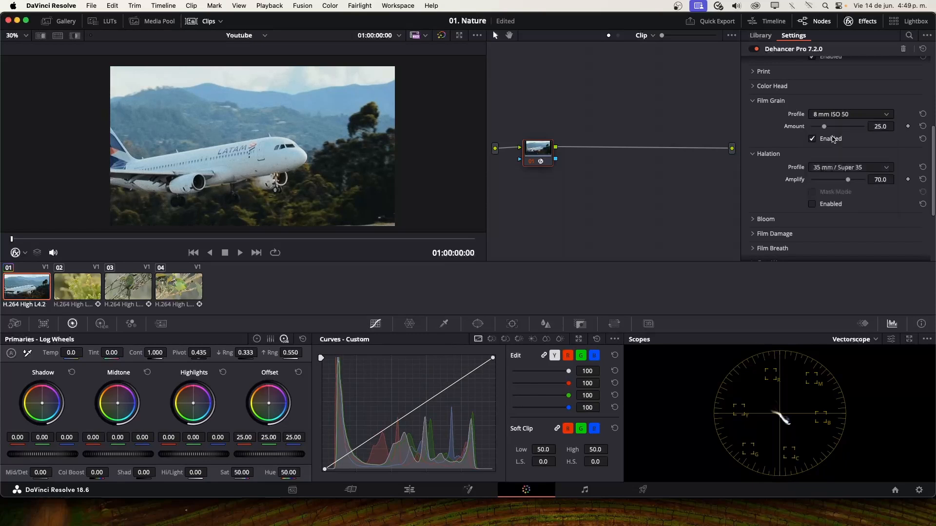
# Set the Film Grain Amount to 21.1
pyautogui.moveTo(824, 127); pyautogui.dragTo(838, 127)
pyautogui.click(812, 138)
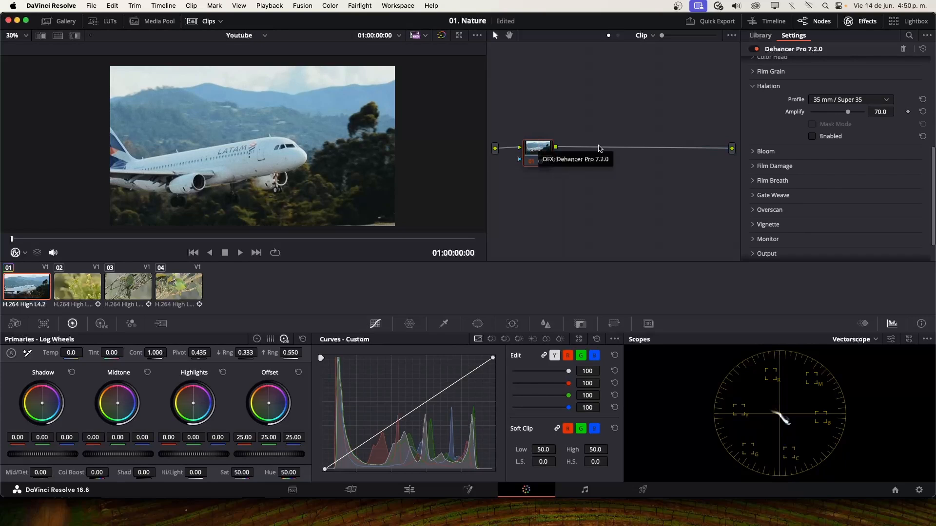
pyautogui.click(767, 87)
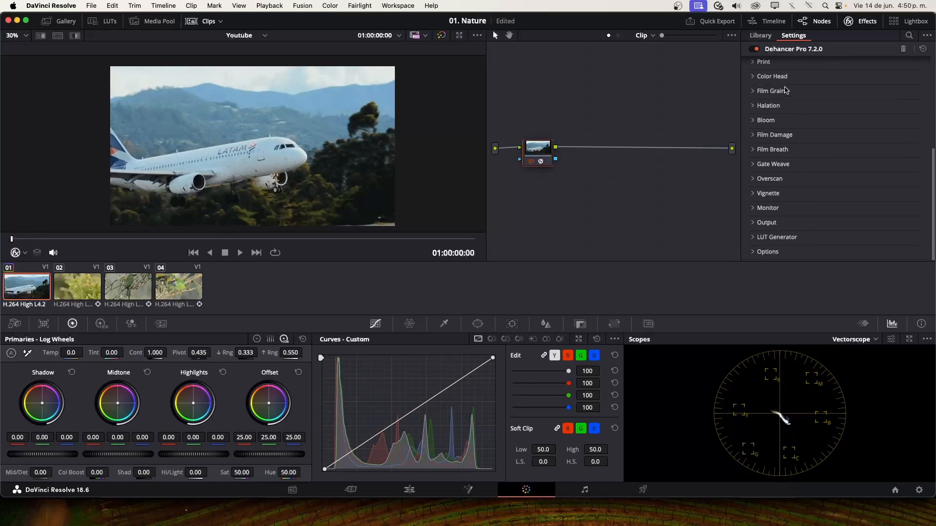
# Enable Halation with the 8 mm / Super 8 profile and Amplify at 100, checking its effect in mask mode farther into the clip
pyautogui.click(771, 107)
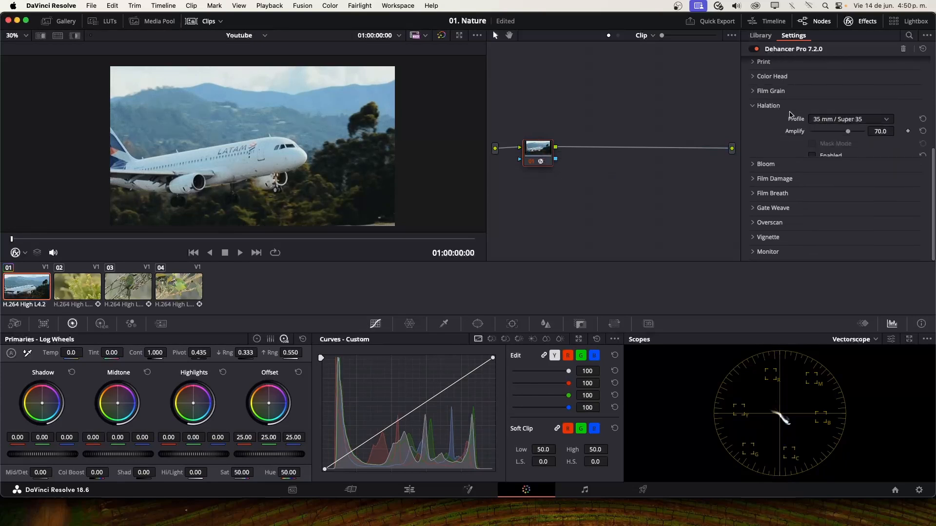
pyautogui.click(813, 144)
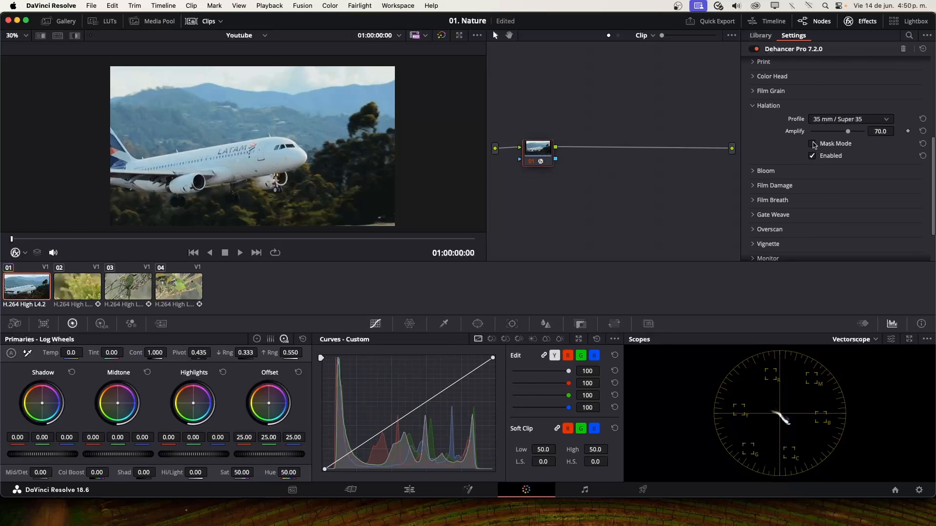
pyautogui.moveTo(849, 131); pyautogui.dragTo(858, 133)
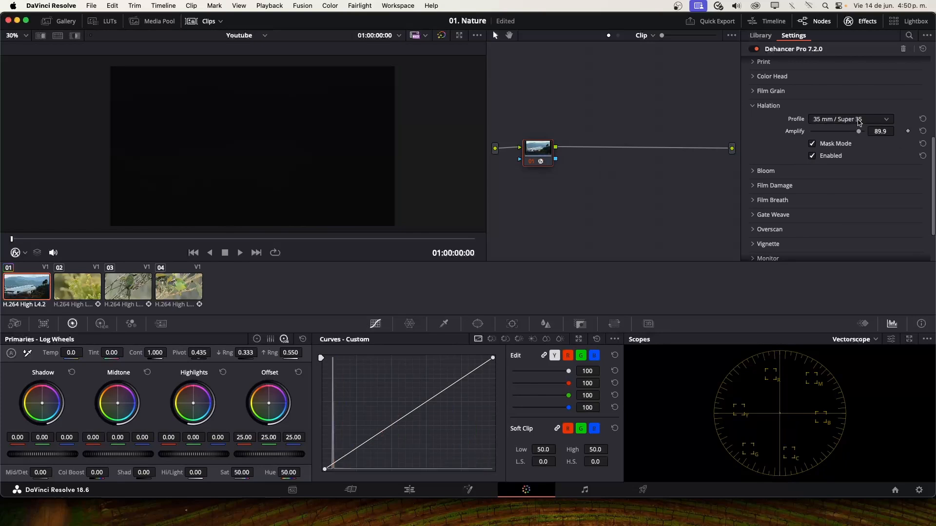
pyautogui.click(856, 119)
pyautogui.click(846, 146)
pyautogui.moveTo(849, 131); pyautogui.dragTo(864, 132)
pyautogui.moveTo(10, 241); pyautogui.dragTo(108, 244)
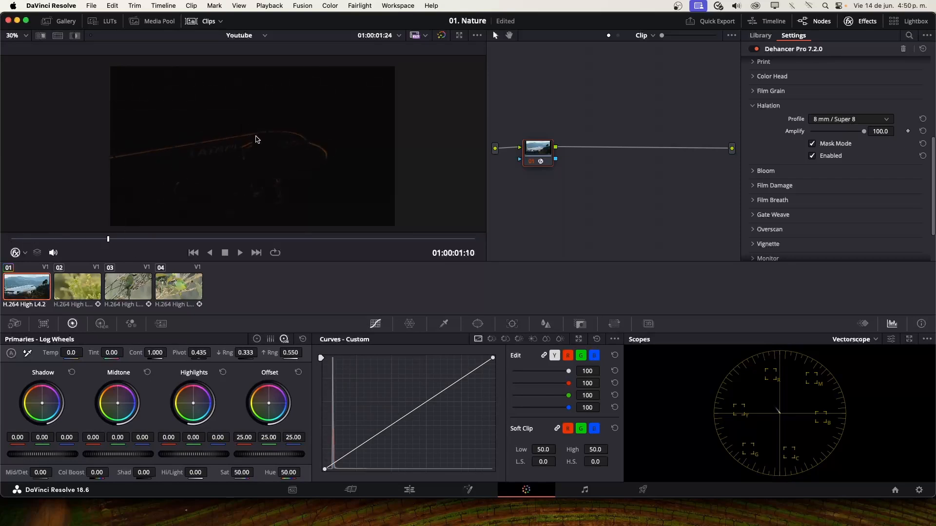
pyautogui.click(767, 106)
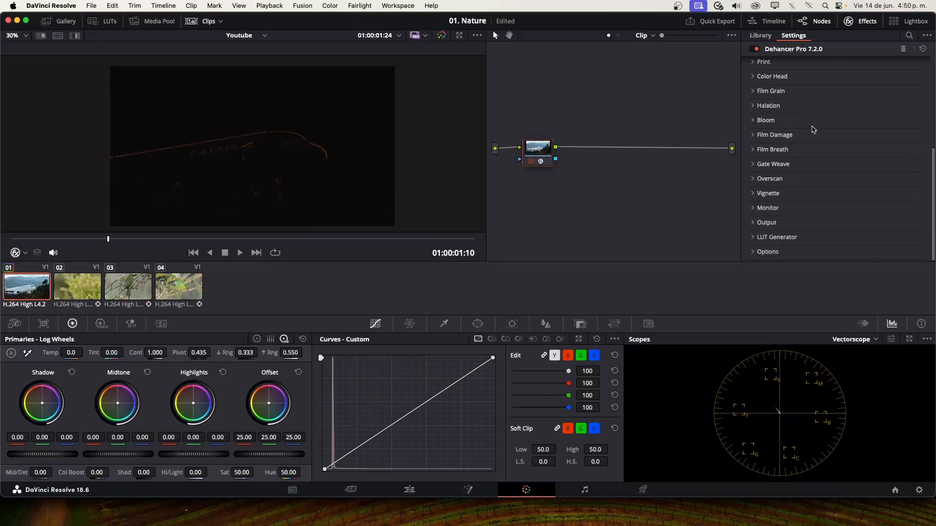
pyautogui.click(776, 106)
pyautogui.click(812, 144)
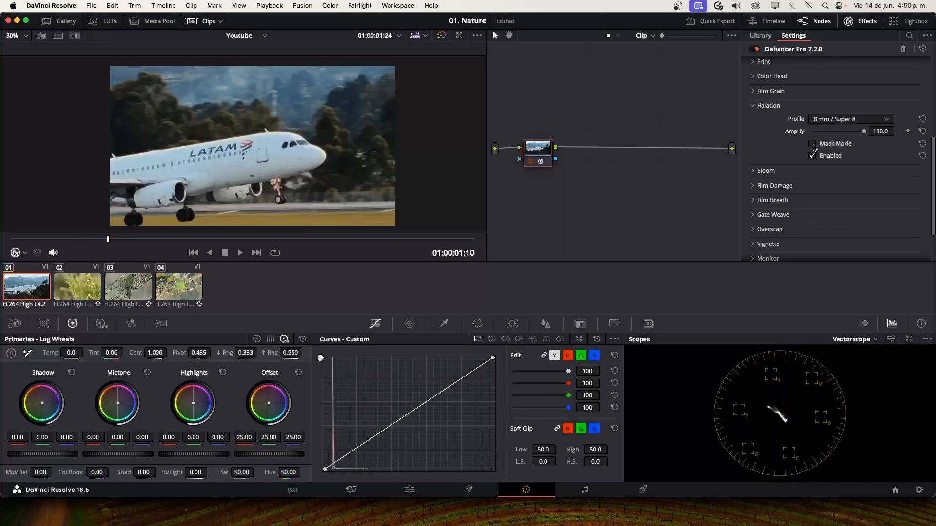
# Enable Bloom with the 35 mm / Super 35 profile and raise its Amplify amount while previewing in mask mode
pyautogui.click(771, 172)
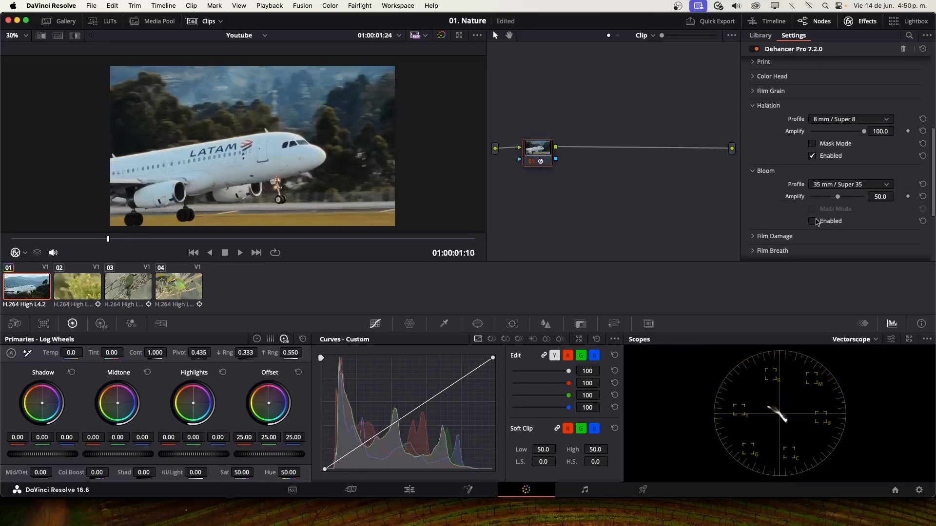
pyautogui.click(813, 221)
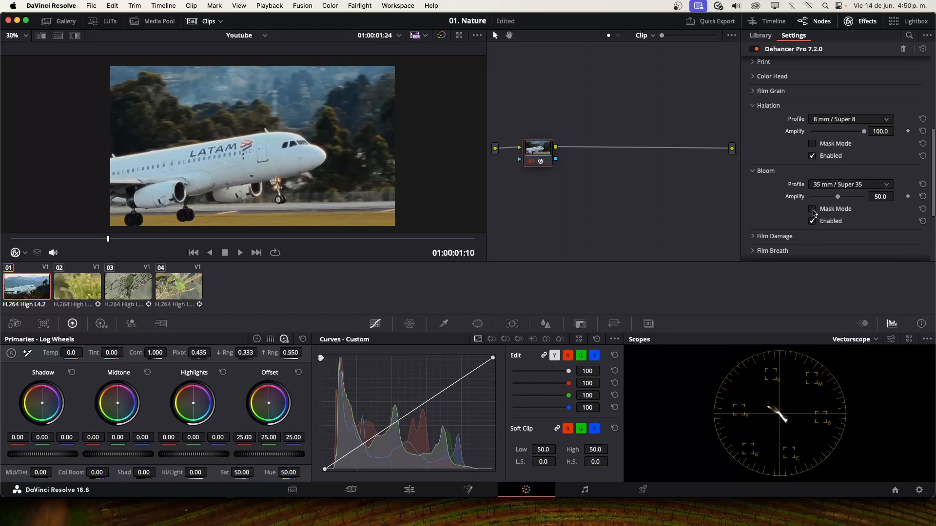
pyautogui.click(812, 210)
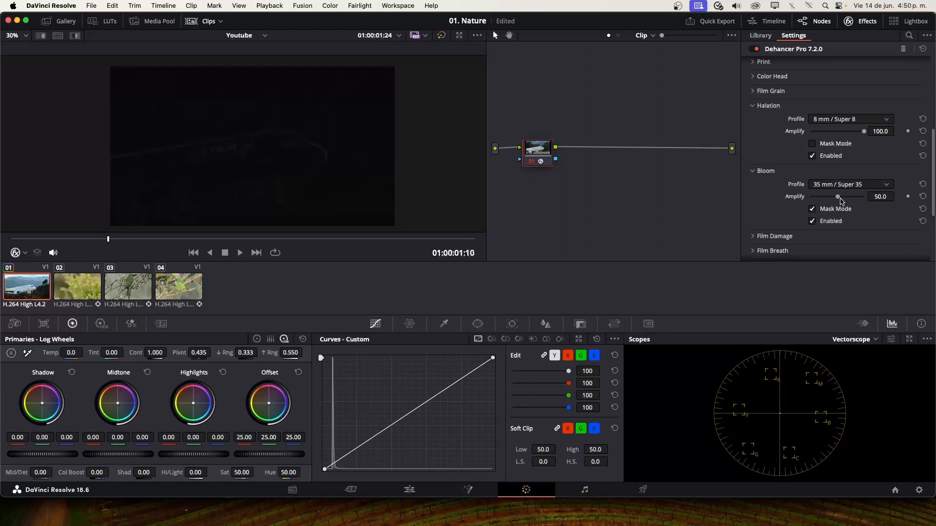
pyautogui.moveTo(840, 200); pyautogui.dragTo(871, 200)
pyautogui.click(811, 210)
pyautogui.click(766, 171)
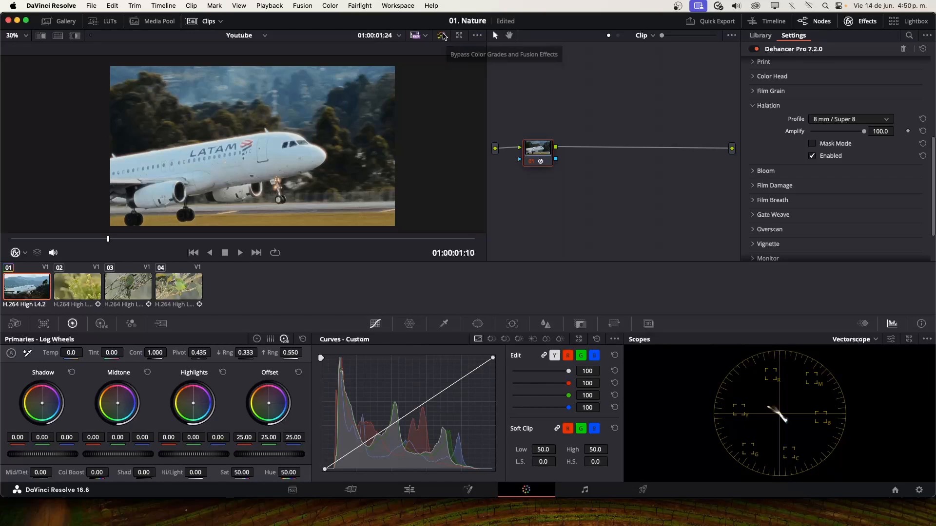
# Compare the airplane shot with and without the grade at 01:00:01:10 and at the clip's start
pyautogui.click(444, 34)
pyautogui.click(444, 35)
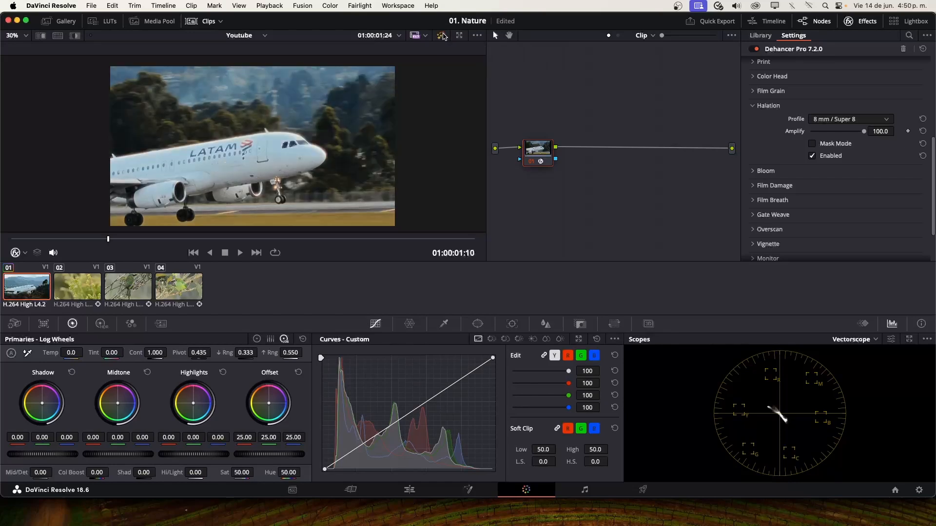
pyautogui.click(444, 34)
pyautogui.click(444, 34)
pyautogui.moveTo(109, 243); pyautogui.dragTo(10, 241)
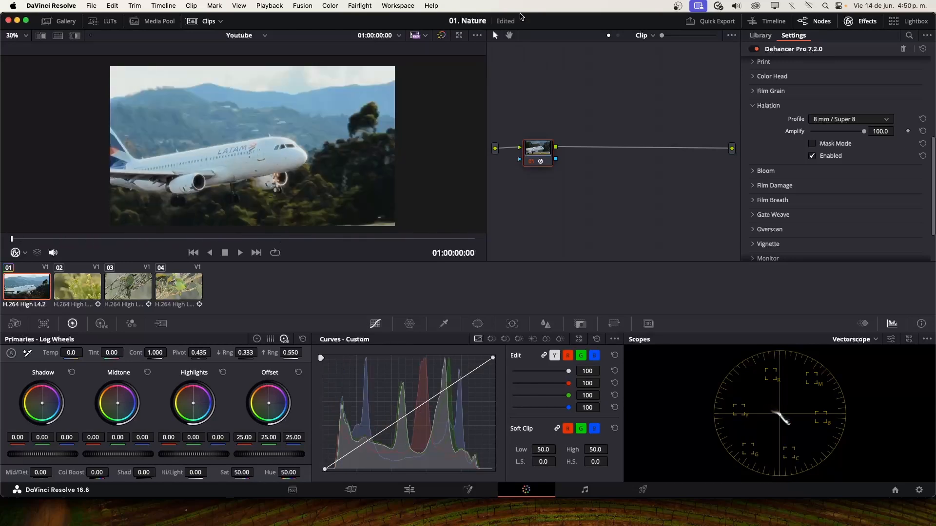
pyautogui.click(441, 35)
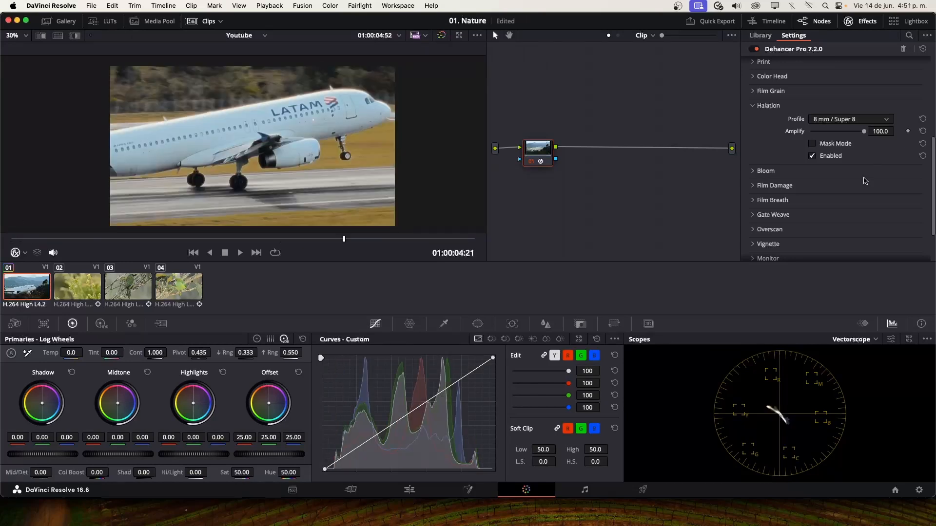
# Enable the Vignette, preview its mask, and set its Exposure to -0.348
pyautogui.scroll(-3, 839, 176)
pyautogui.click(755, 193)
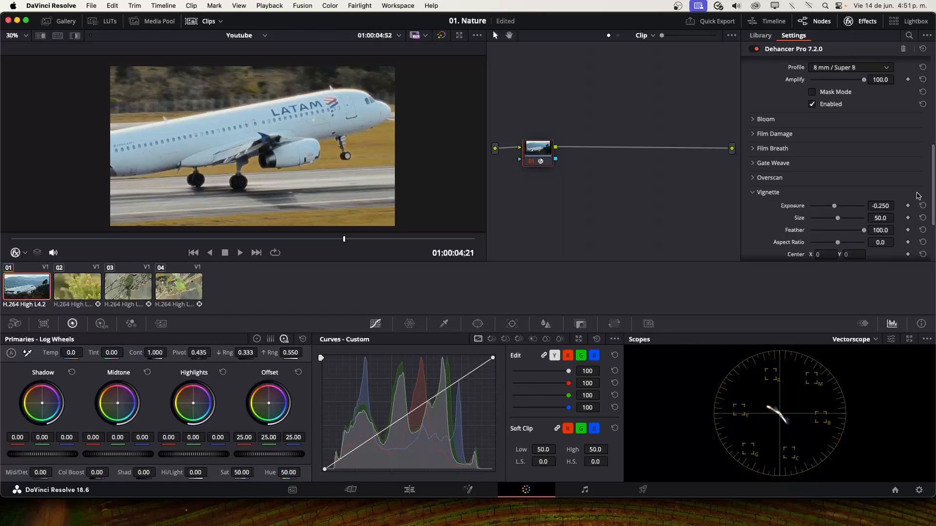
pyautogui.scroll(-3, 809, 183)
pyautogui.click(813, 221)
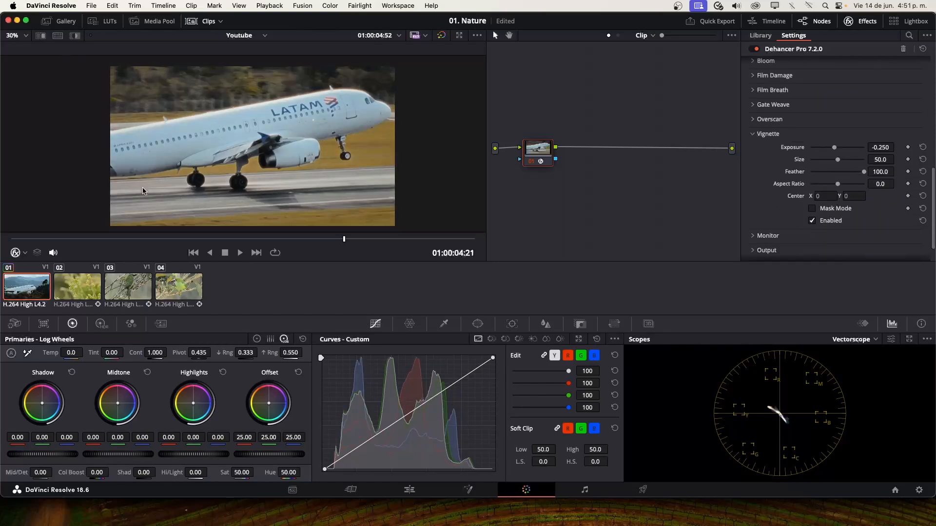
pyautogui.click(813, 209)
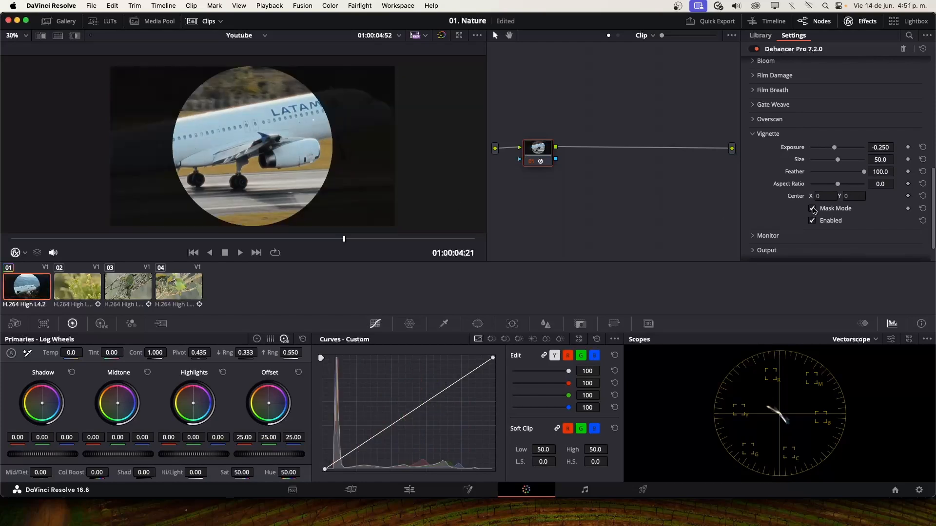
pyautogui.click(812, 209)
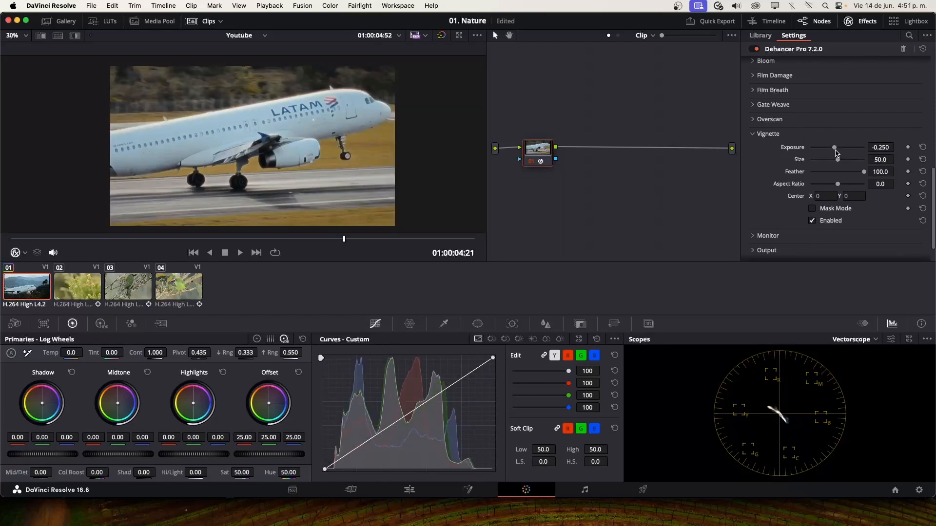
pyautogui.moveTo(836, 152)
pyautogui.mouseDown()
pyautogui.moveTo(806, 152)
pyautogui.moveTo(851, 152)
pyautogui.moveTo(827, 149)
pyautogui.mouseUp()
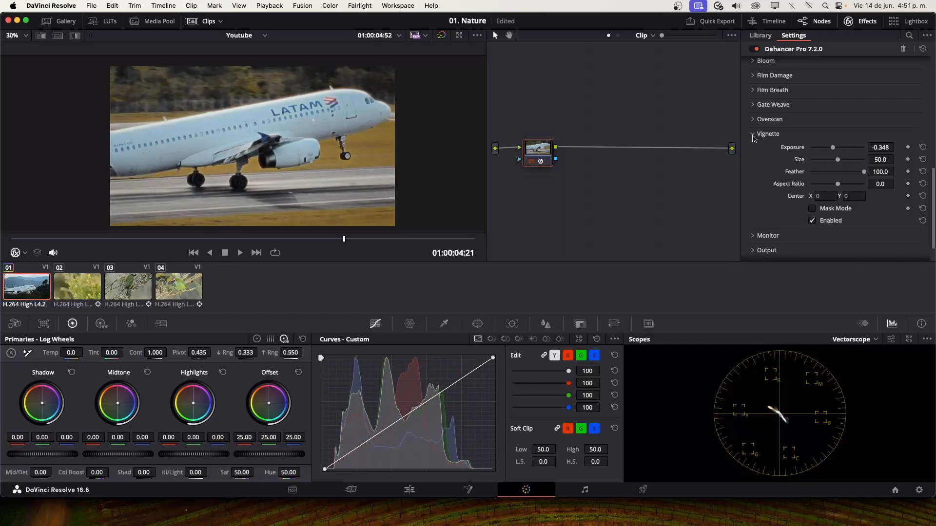
pyautogui.click(754, 136)
# Return to the airplane clip's first frame and compare the image with and without the color grade
pyautogui.scroll(10, 795, 173)
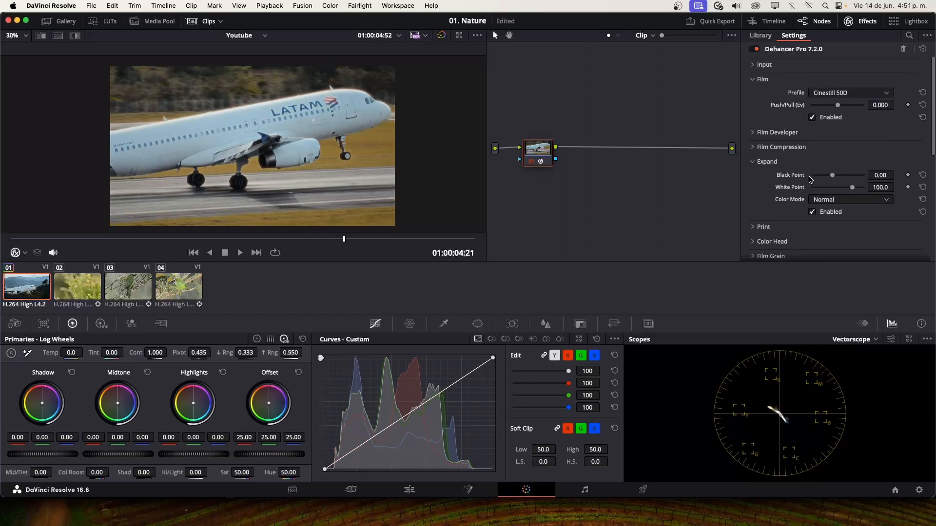
pyautogui.scroll(-2, 811, 179)
pyautogui.moveTo(232, 240); pyautogui.dragTo(11, 237)
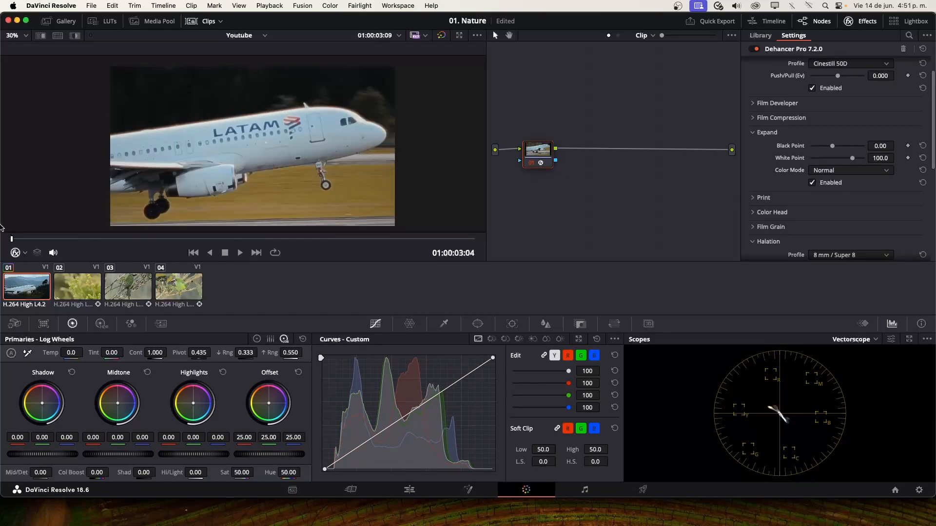
pyautogui.click(443, 32)
pyautogui.click(442, 33)
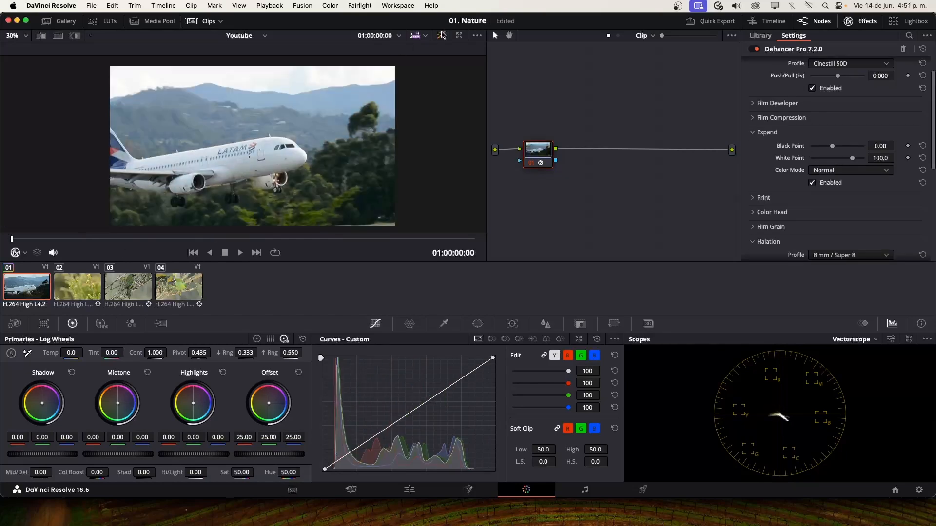
pyautogui.click(442, 33)
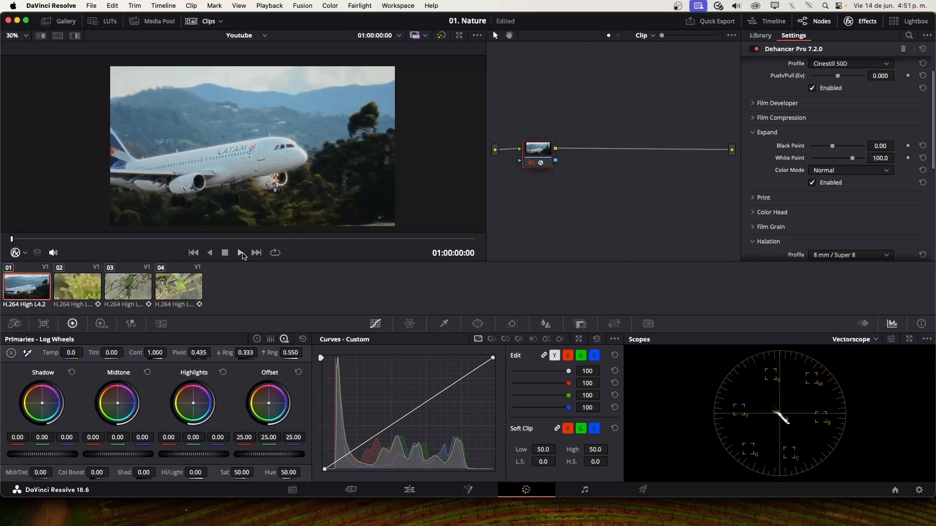
# Play the graded airplane clip in short stretches and check the look up to about 01:00:03:18
pyautogui.click(242, 254)
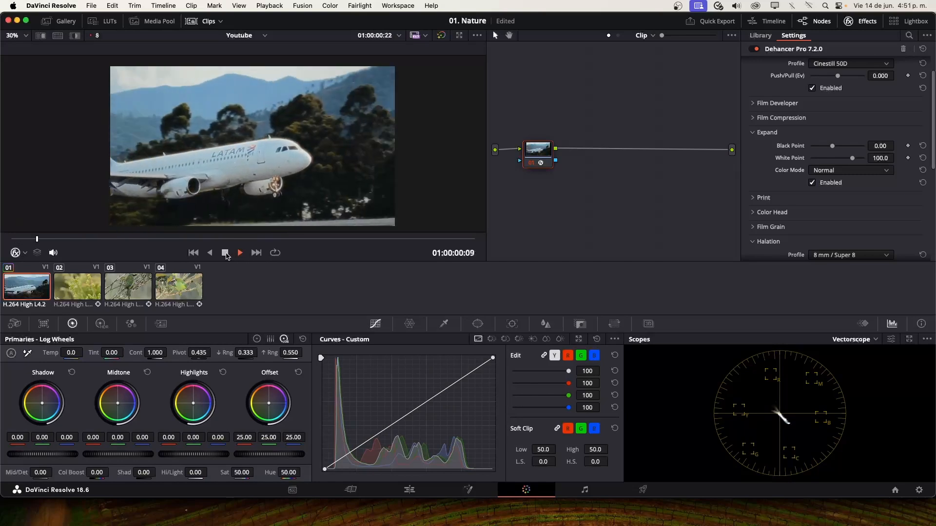
pyautogui.click(225, 253)
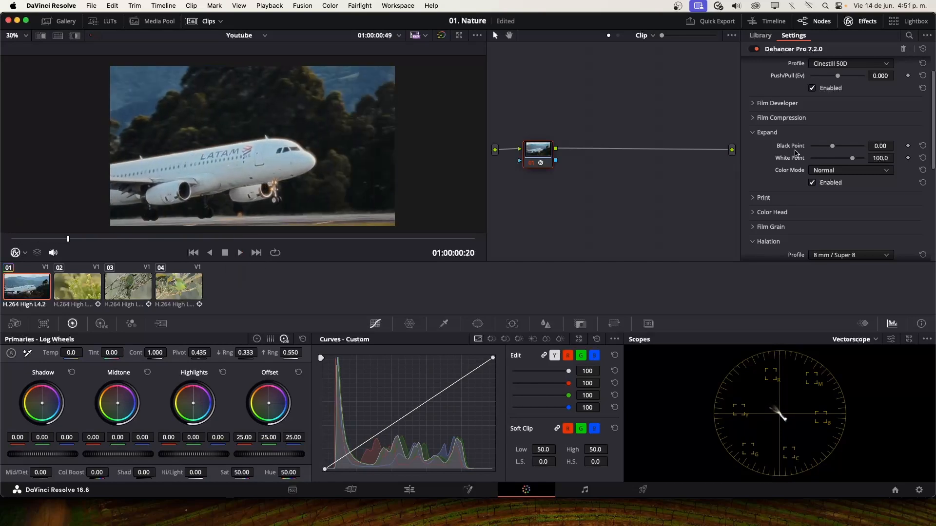
pyautogui.scroll(2, 796, 152)
pyautogui.scroll(-2, 794, 142)
pyautogui.click(240, 254)
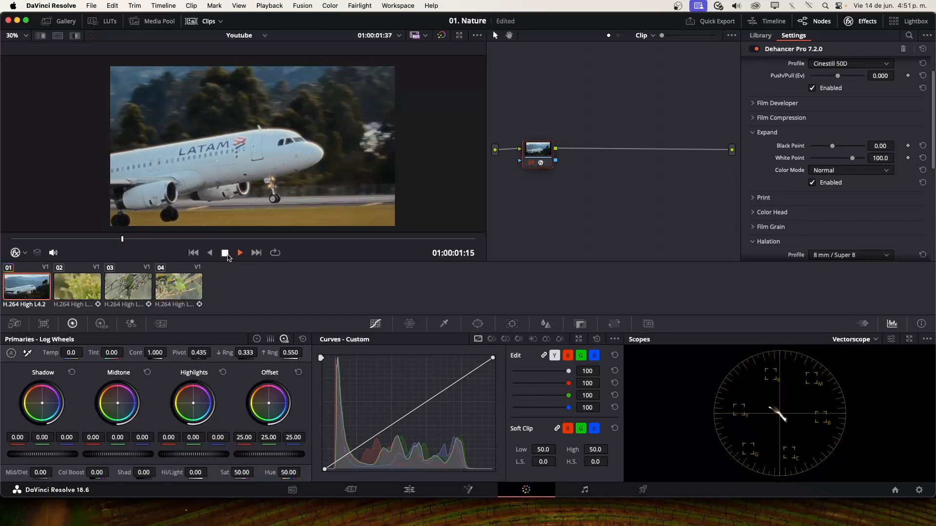
pyautogui.click(240, 254)
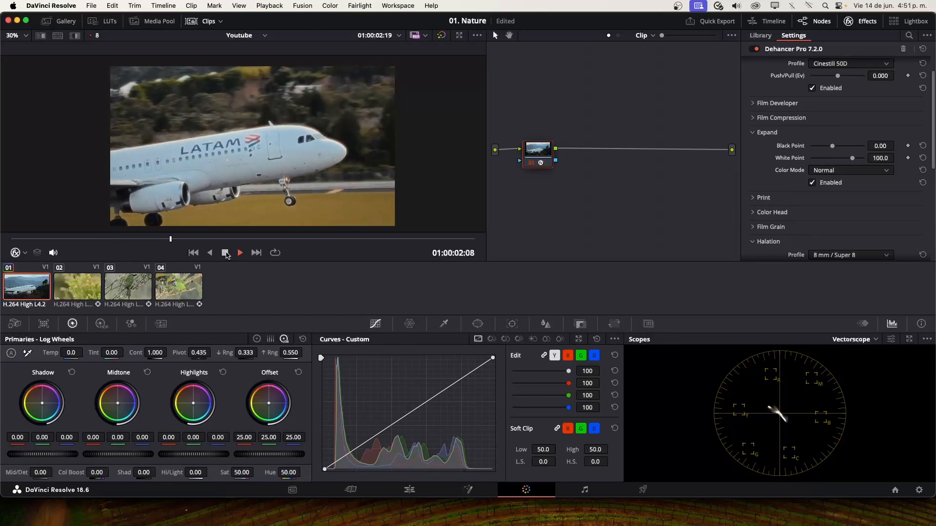
pyautogui.click(225, 253)
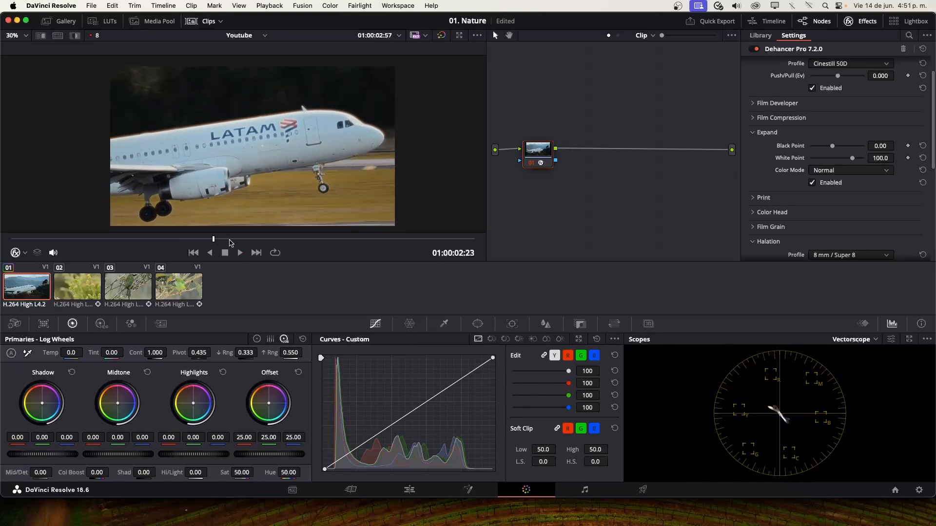
pyautogui.click(265, 240)
# Review the Dehancer settings from Film and Expand through Film Grain, Halation and Bloom
pyautogui.scroll(2, 839, 153)
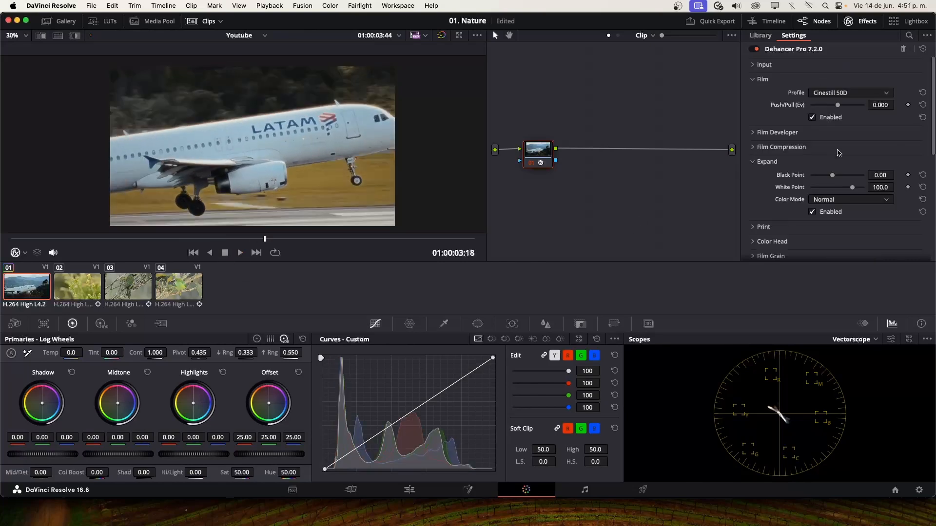
pyautogui.scroll(-3, 840, 157)
pyautogui.scroll(-3, 775, 208)
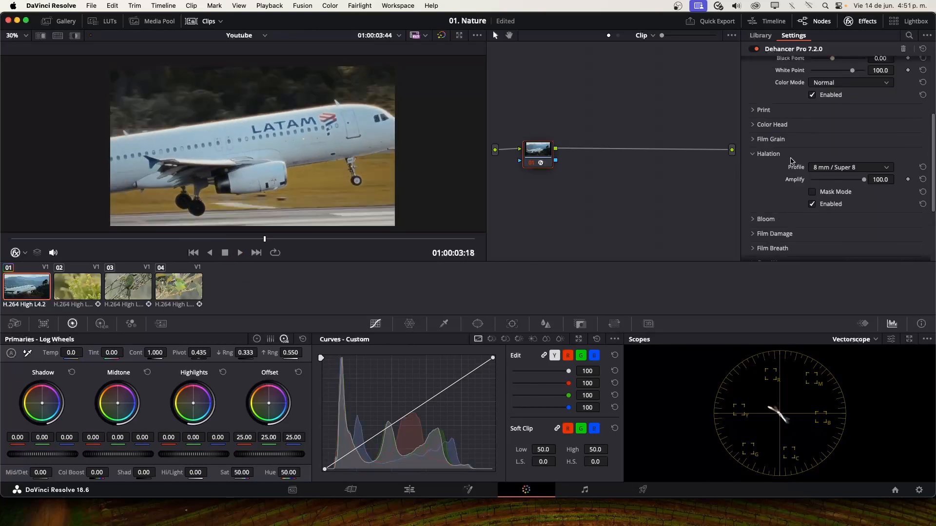
pyautogui.click(771, 140)
pyautogui.scroll(-3, 824, 208)
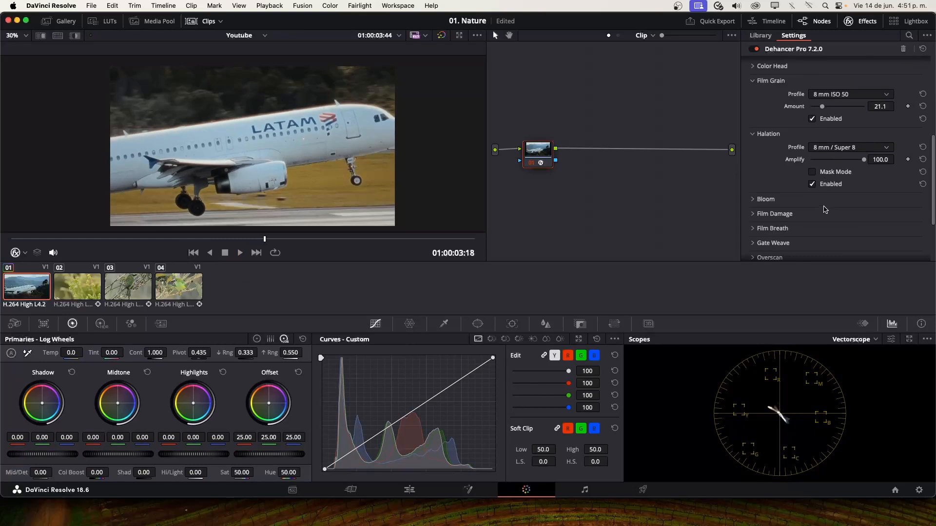
pyautogui.click(778, 204)
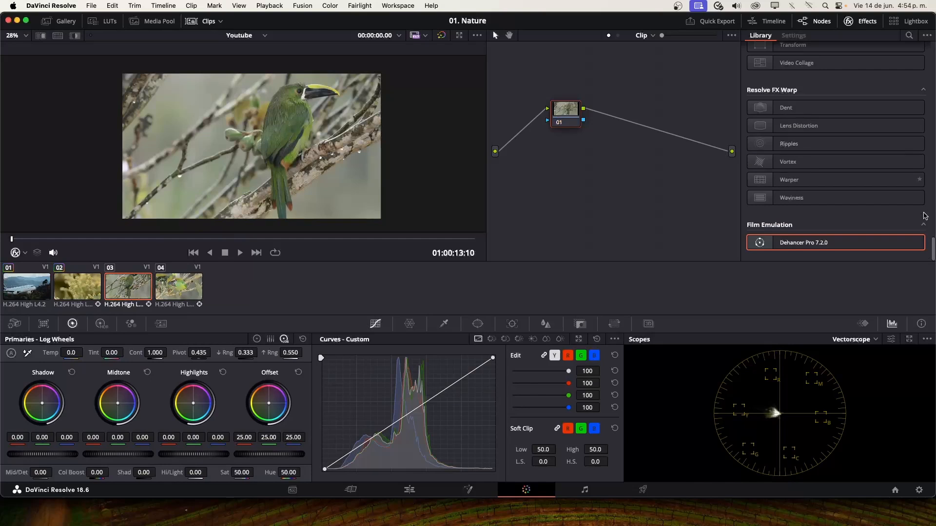
# Apply the Dehancer Pro 7.2.0 effect to the node of clip 03, the green bird shot
pyautogui.moveTo(814, 239); pyautogui.dragTo(565, 111)
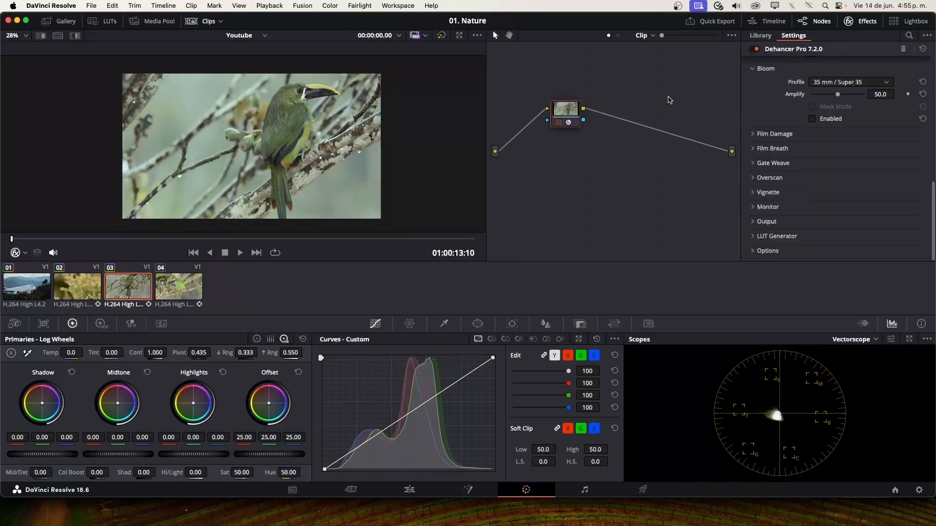
pyautogui.scroll(10, 829, 144)
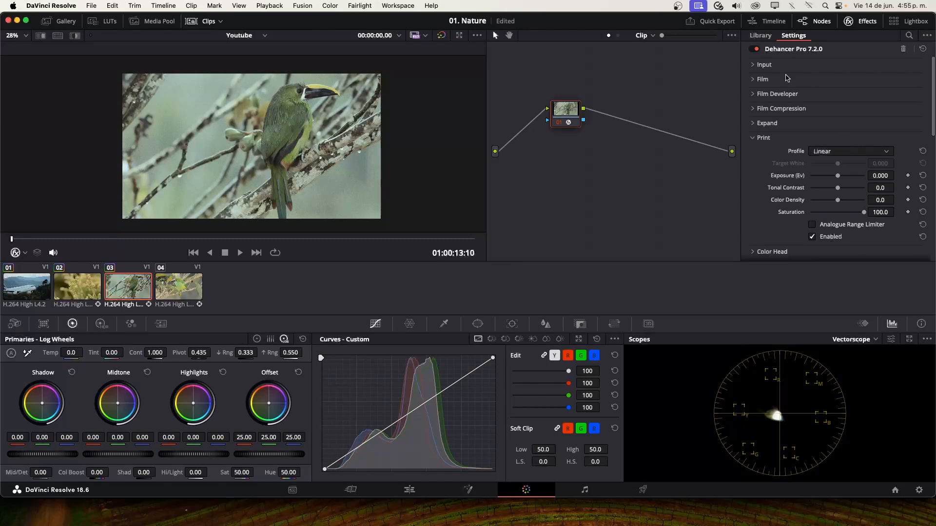
# Set the Dehancer input source for clip 03 to DVR WG/Rec709
pyautogui.click(785, 64)
pyautogui.click(851, 78)
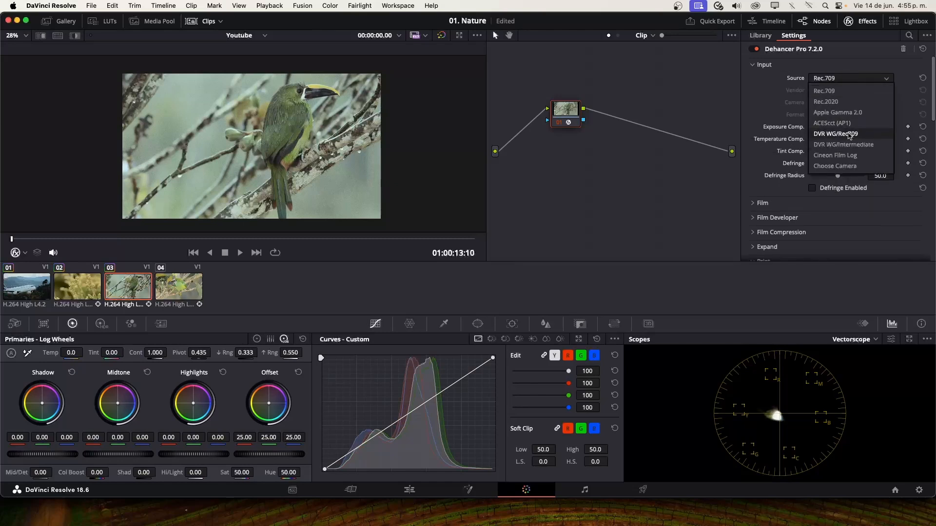
pyautogui.click(849, 135)
pyautogui.click(780, 65)
# With Film turned off, enable Film Developer and set Color Boost to 39.4, Contrast Boost to 28.4 and Gamma Correction to about -15
pyautogui.click(782, 81)
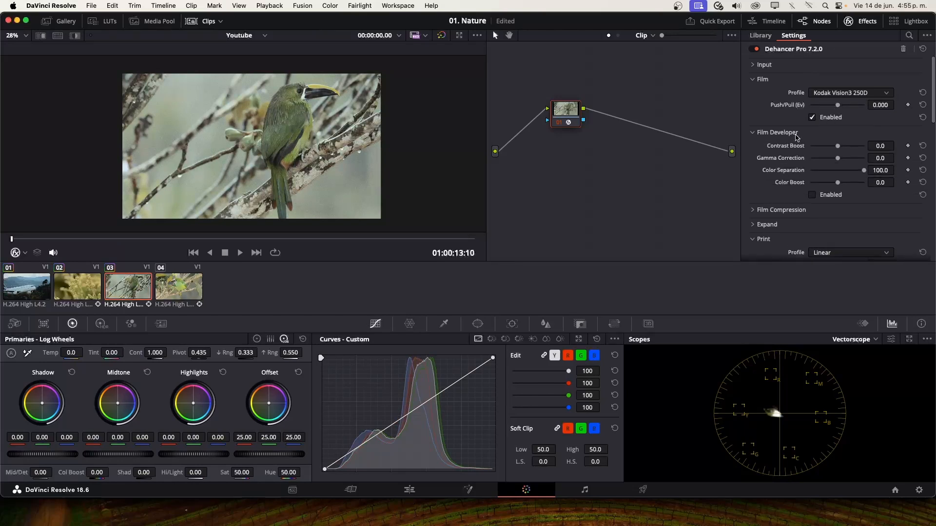
pyautogui.click(811, 117)
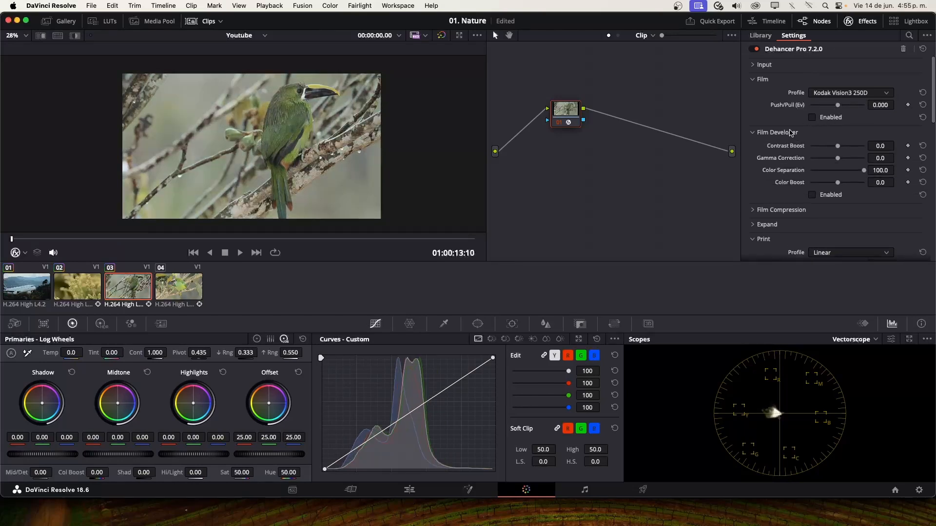
pyautogui.scroll(-1, 790, 134)
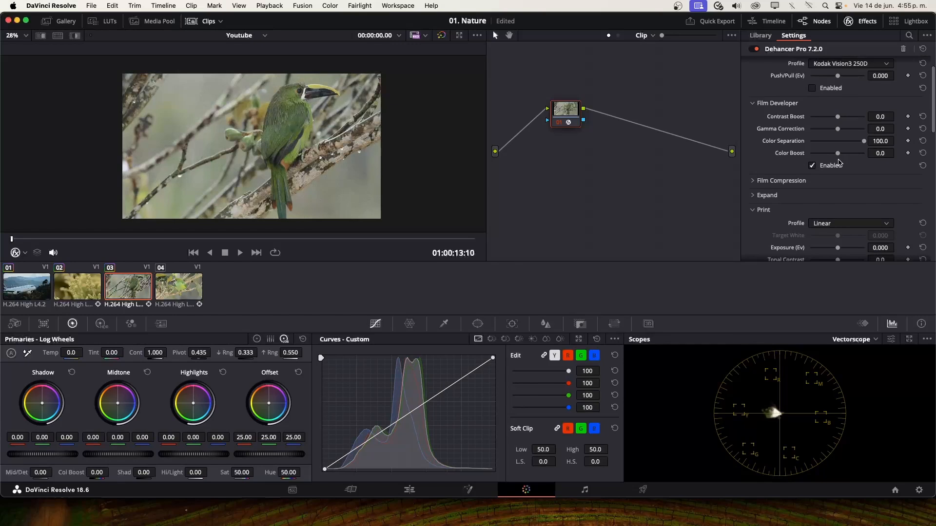
pyautogui.moveTo(838, 153); pyautogui.dragTo(848, 154)
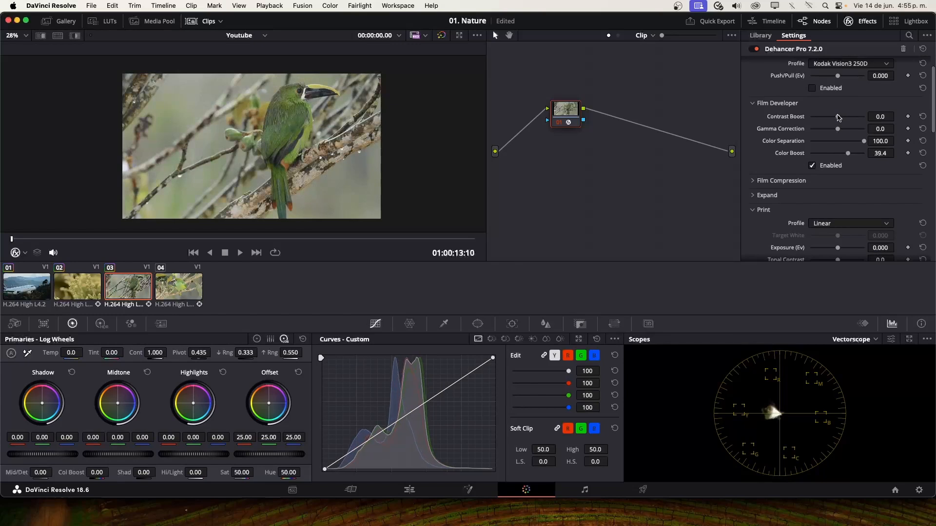
pyautogui.moveTo(837, 117); pyautogui.dragTo(845, 120)
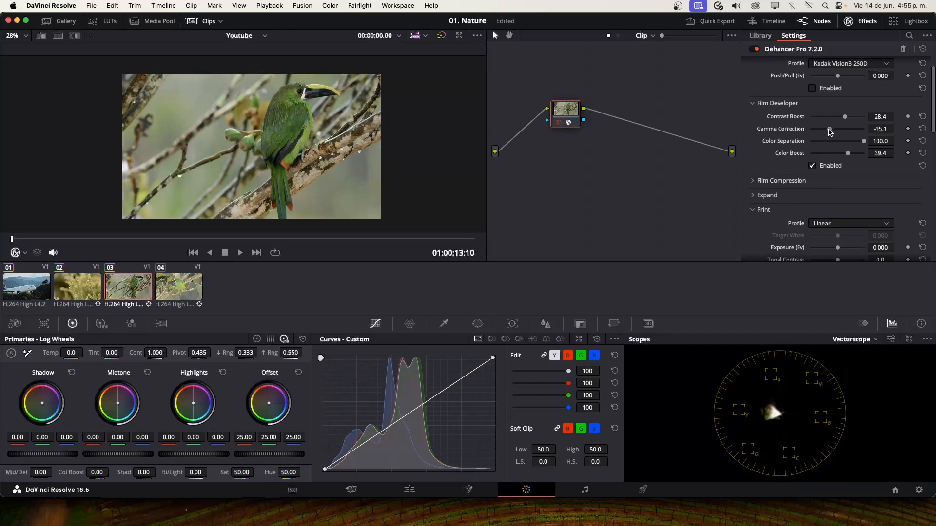
pyautogui.click(777, 104)
pyautogui.scroll(2, 820, 100)
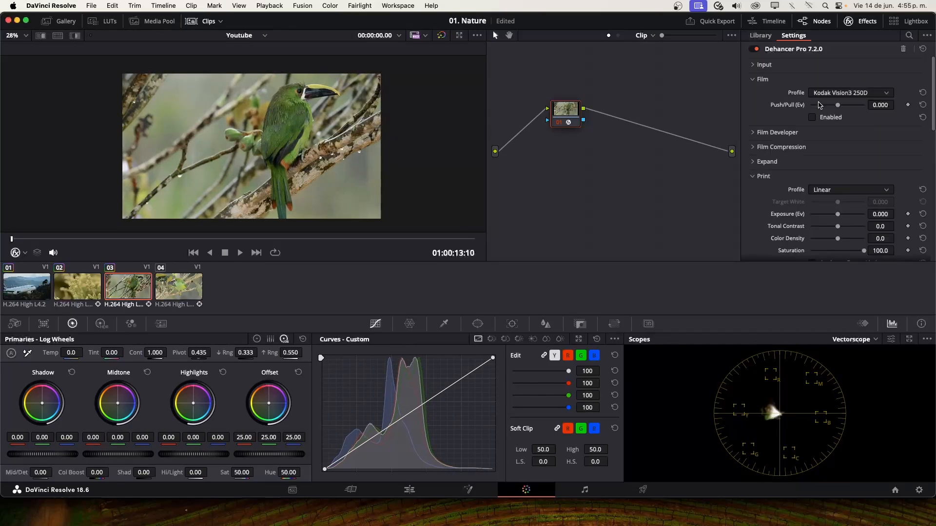
# Turn Film back on and set its profile to Fujichrome Velvia 50
pyautogui.click(814, 118)
pyautogui.click(860, 95)
pyautogui.press('Down')
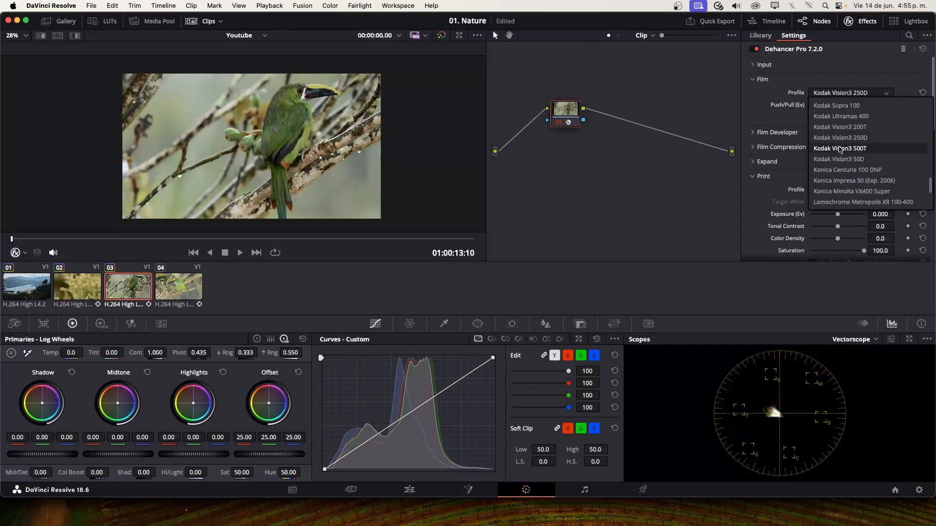
pyautogui.press('Return')
pyautogui.click(860, 95)
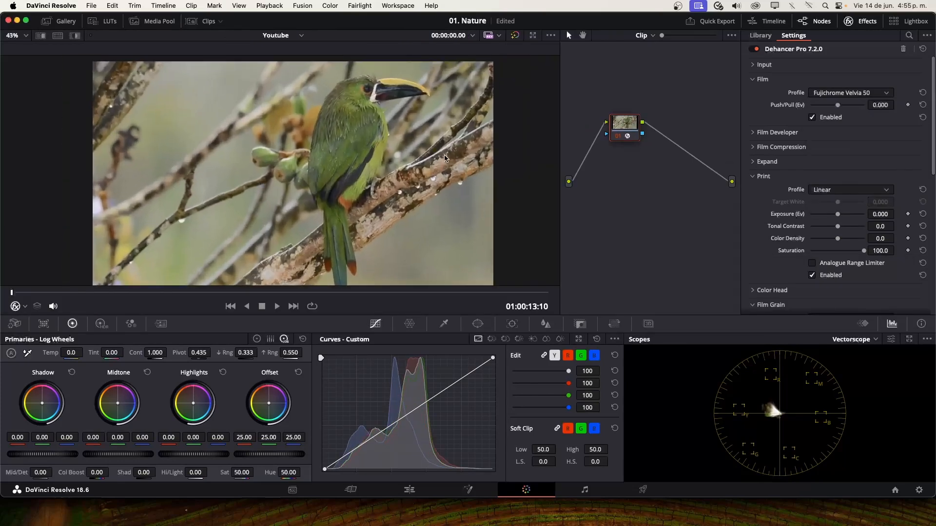
# Compare the Kodak 2383 and Fujifilm 3513 print film profiles on the bird shot, and choose the Kodak Endura Glossy Paper print profile
pyautogui.click(780, 147)
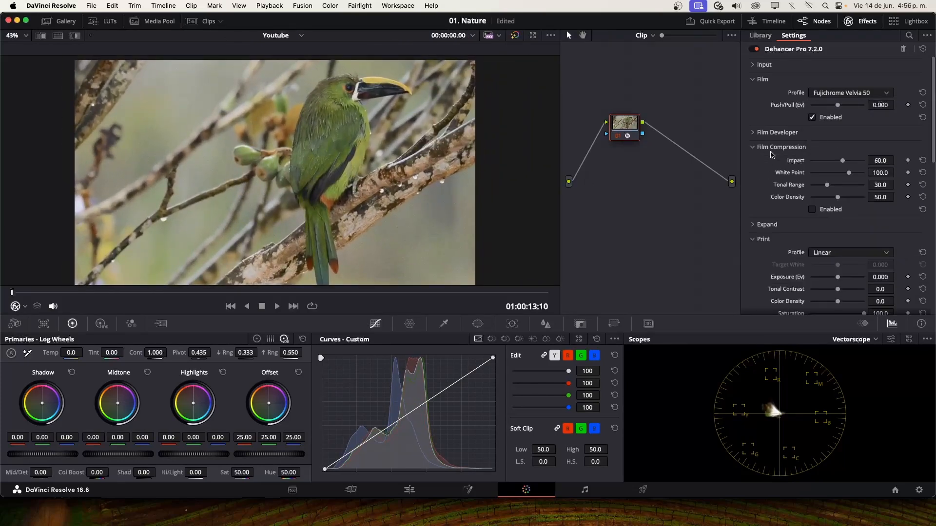
pyautogui.scroll(-5, 775, 166)
pyautogui.click(843, 138)
pyautogui.click(841, 181)
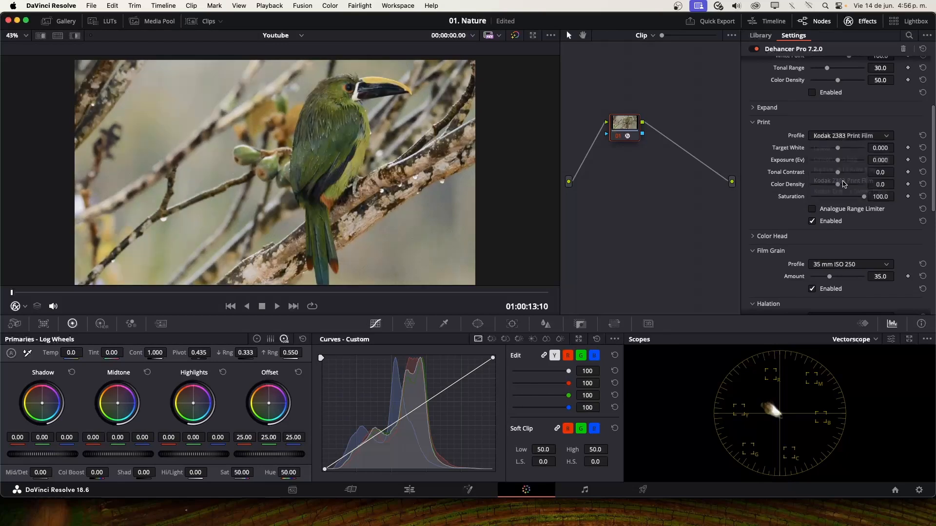
pyautogui.click(841, 139)
pyautogui.click(857, 171)
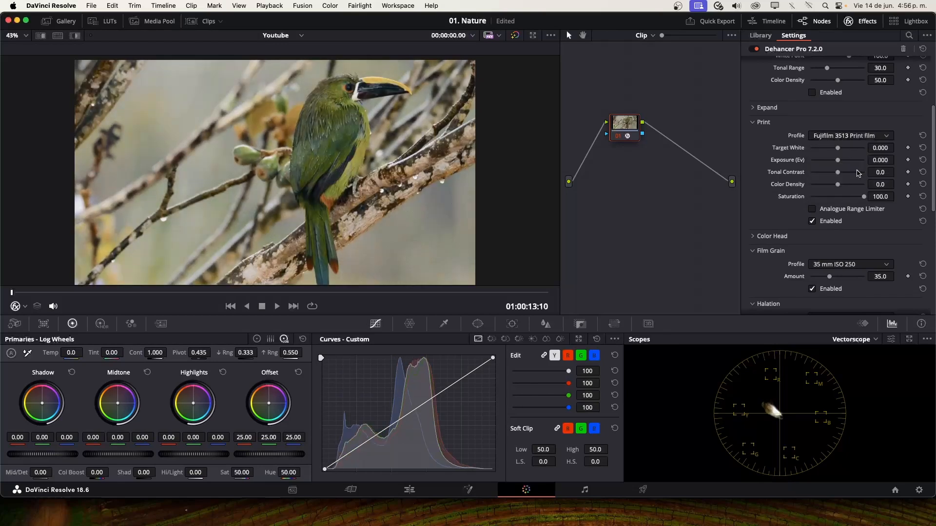
pyautogui.click(839, 138)
pyautogui.click(852, 190)
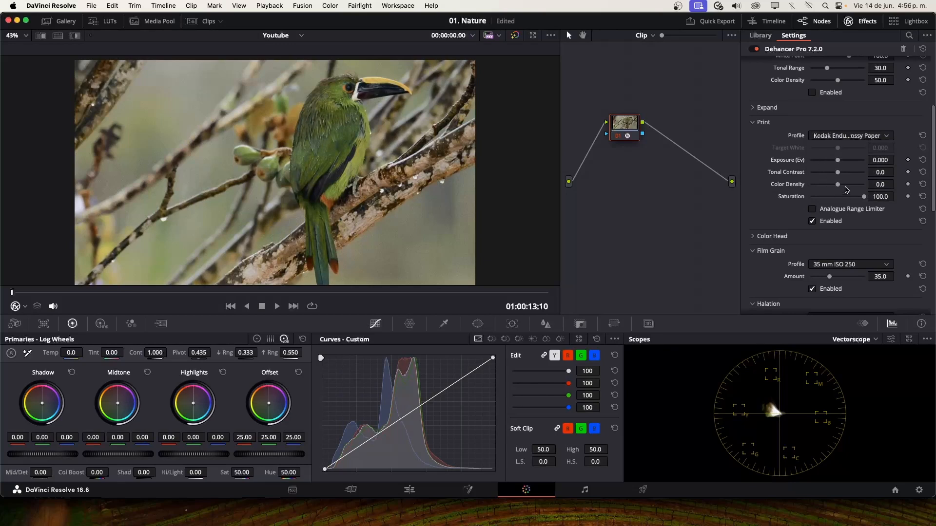
# Disable Film Grain and set the Amplify of the 35 mm / Super 35 Bloom to 71.6
pyautogui.moveTo(860, 195); pyautogui.dragTo(865, 202)
pyautogui.moveTo(841, 163); pyautogui.dragTo(845, 186)
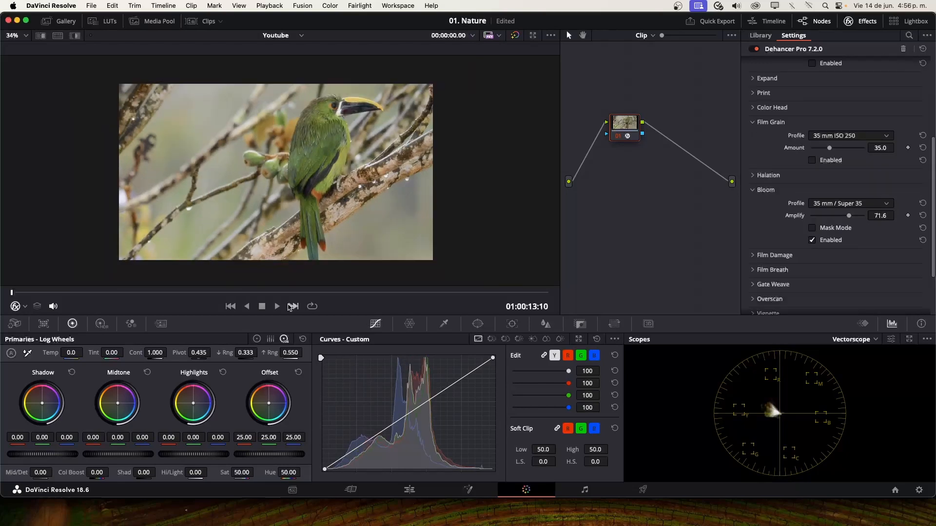
# Play the graded bird clip from its first frame to about 01:00:16:11 to check the look
pyautogui.press('space')
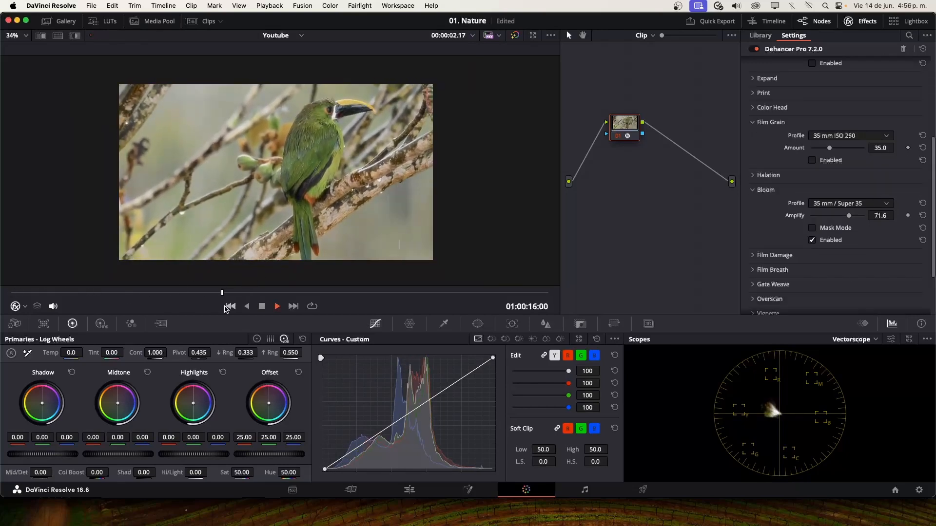
pyautogui.click(262, 306)
pyautogui.scroll(5, 845, 186)
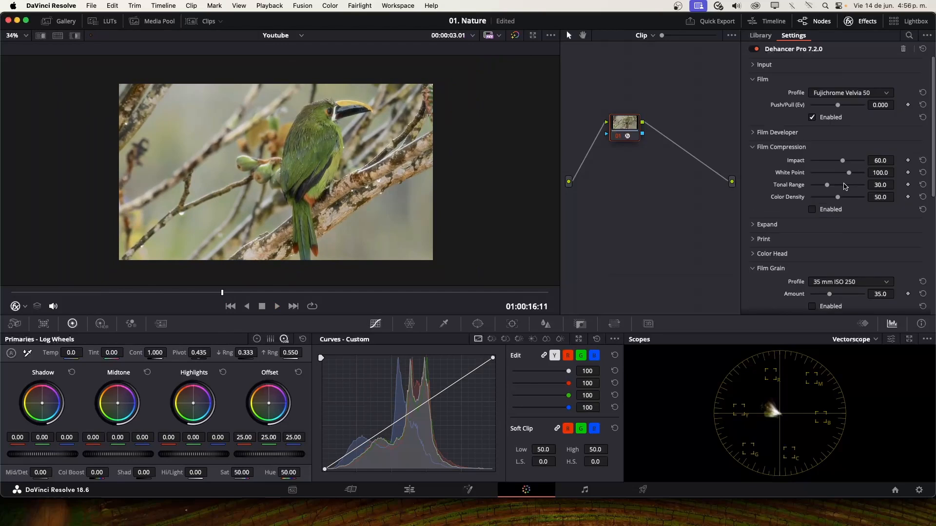
# Enable Overscan on the bird clip with the Super 35mm 1.37:1 gate and a Scale of 11.9
pyautogui.scroll(-6, 844, 186)
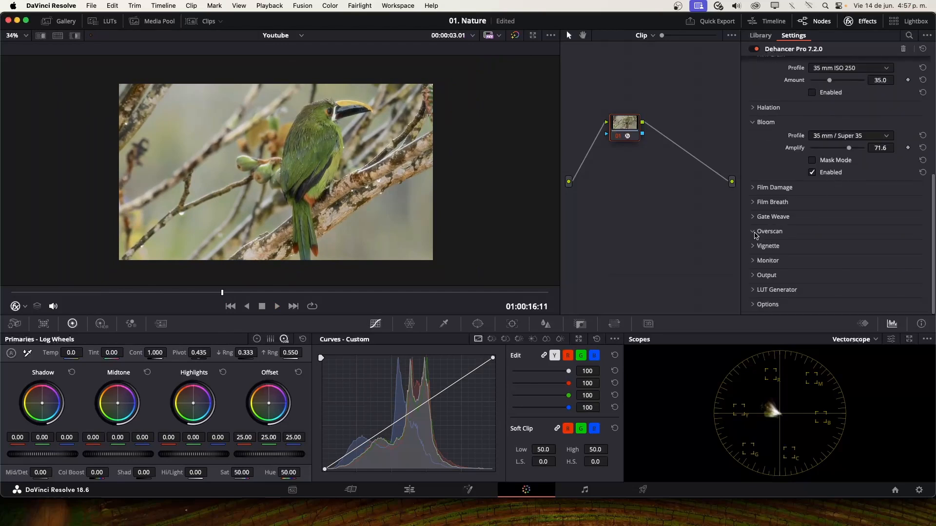
pyautogui.click(754, 233)
pyautogui.scroll(-5, 805, 239)
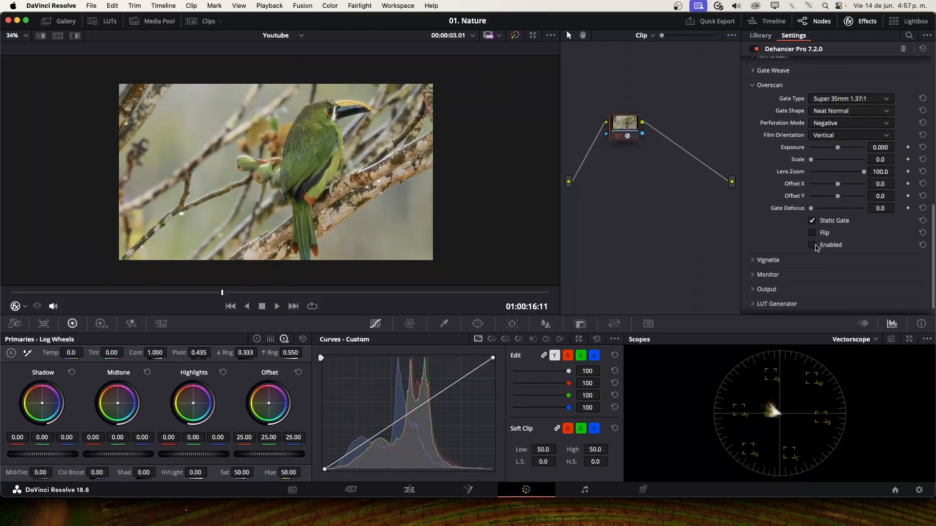
pyautogui.click(812, 246)
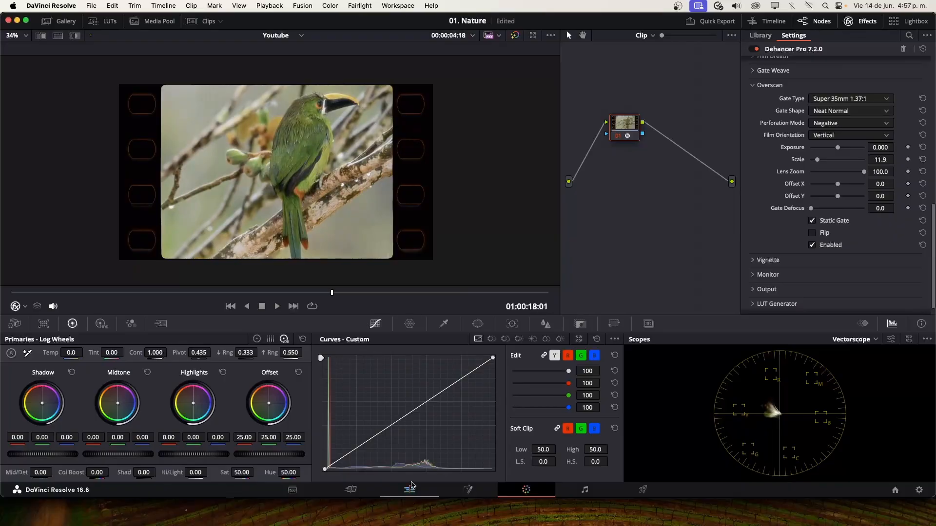
pyautogui.click(410, 490)
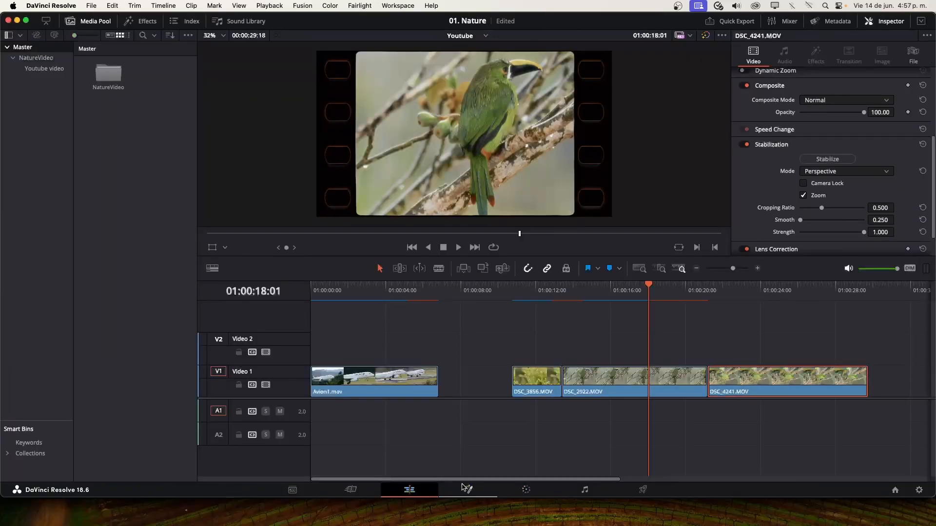
pyautogui.click(534, 493)
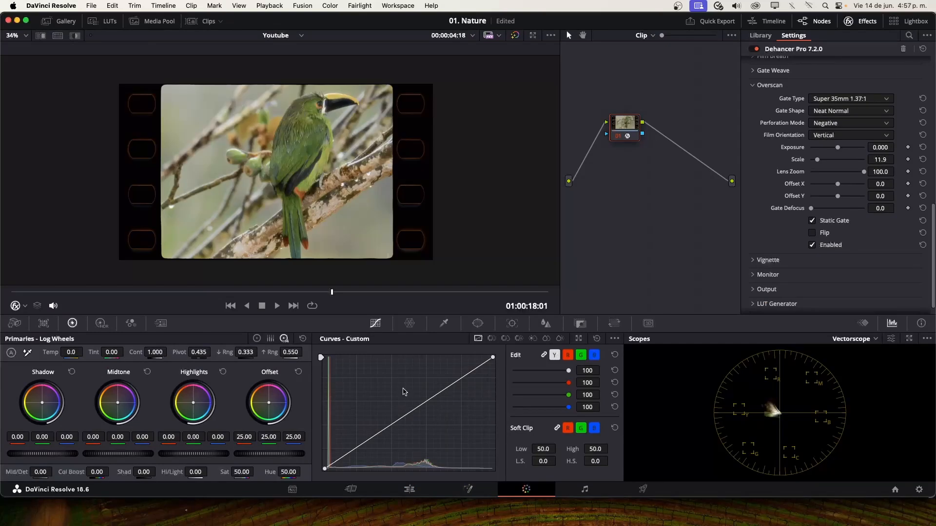
# Apply the Dehancer Pro 7.2.0 effect to clip 04's node and set its input source to DVR WG/Rec709
pyautogui.moveTo(790, 245); pyautogui.dragTo(625, 117)
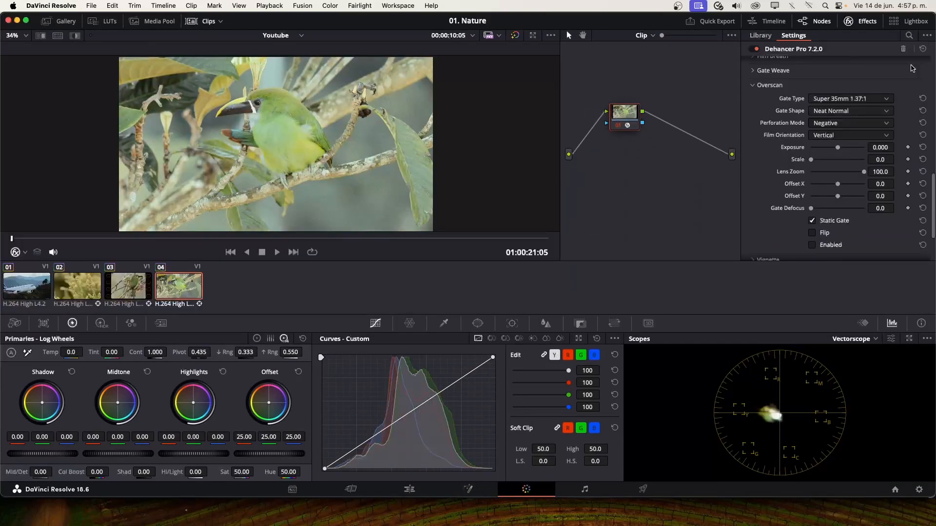
pyautogui.scroll(10, 912, 68)
pyautogui.click(768, 69)
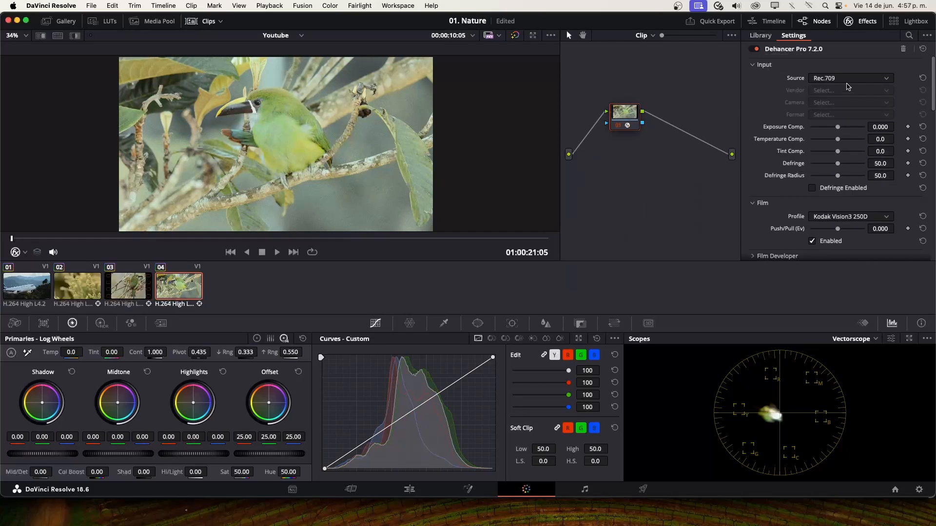
pyautogui.click(851, 78)
pyautogui.click(843, 134)
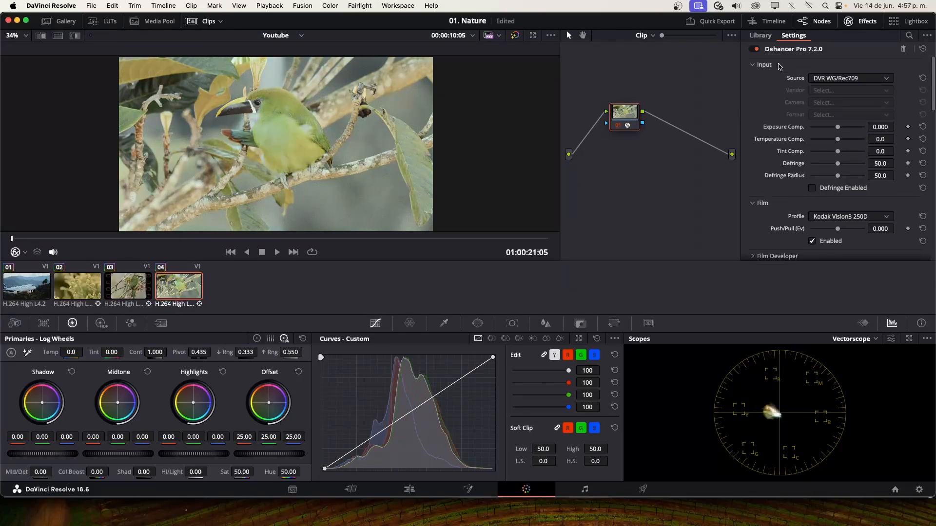
pyautogui.click(779, 65)
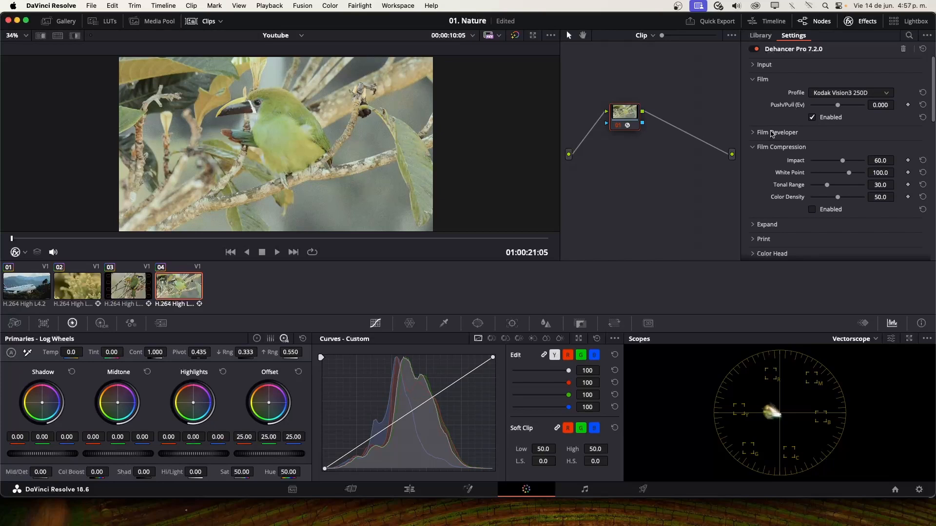
# Browse the film profiles for clip 04 and try Kodak Supra 100
pyautogui.click(853, 93)
pyautogui.scroll(-3, 843, 127)
pyautogui.scroll(5, 839, 132)
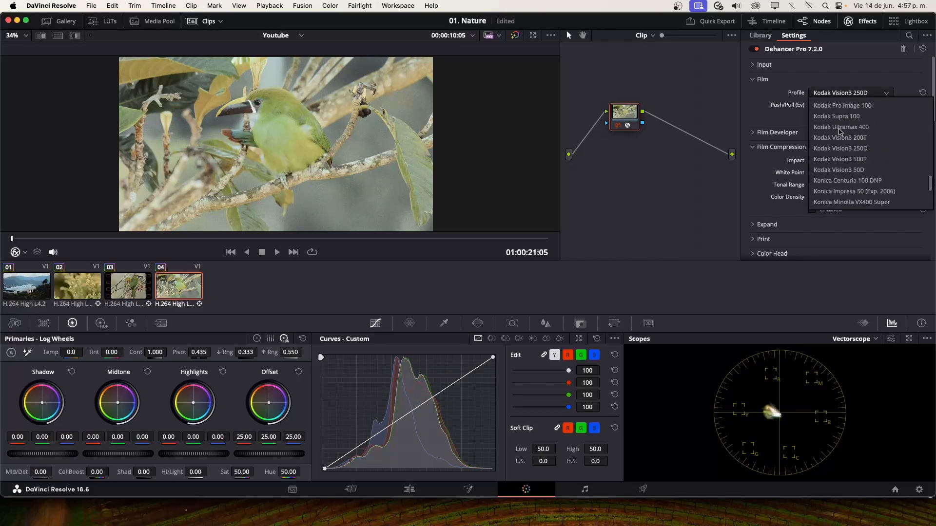
pyautogui.scroll(-5, 840, 132)
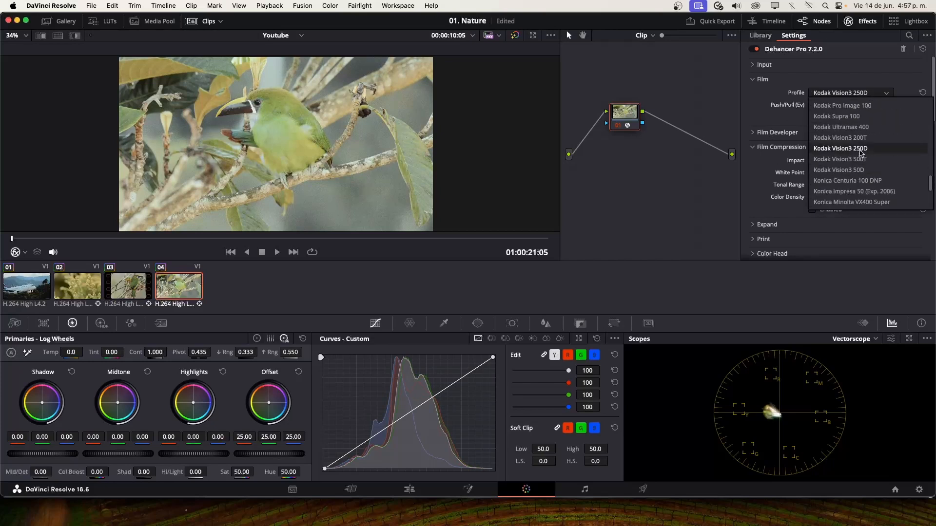
pyautogui.click(860, 151)
pyautogui.click(859, 94)
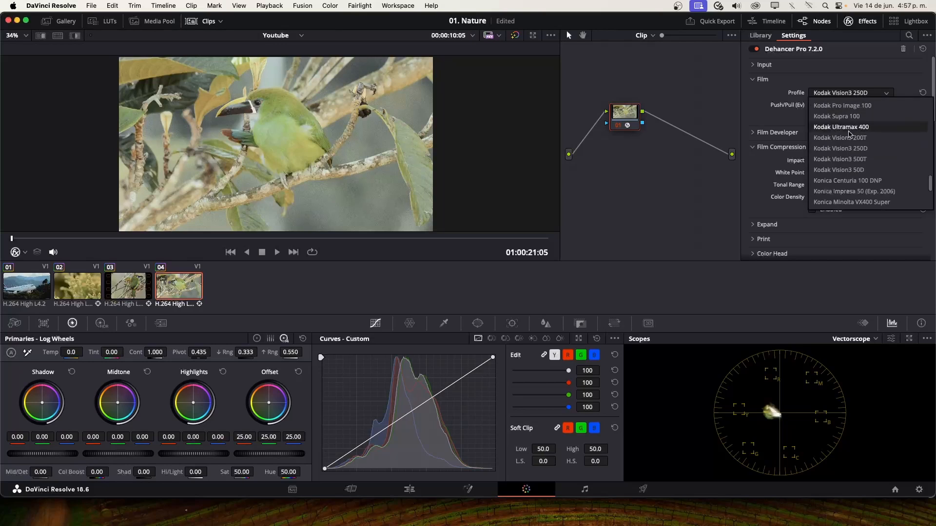
pyautogui.click(856, 120)
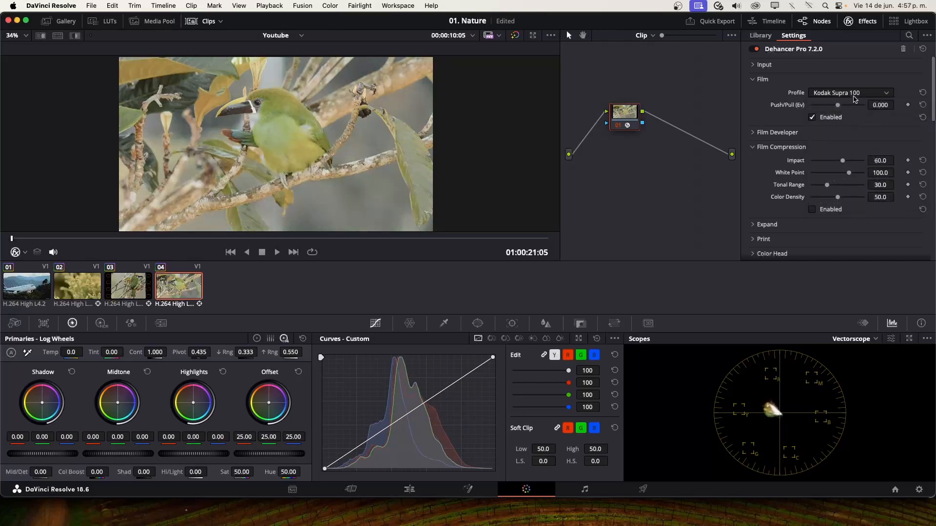
# Try the Polaroid (Exp. 1986), Rollei CN200 and Kodak Color Plus 200 film profiles on clip 04
pyautogui.click(854, 98)
pyautogui.scroll(-5, 846, 141)
pyautogui.click(843, 151)
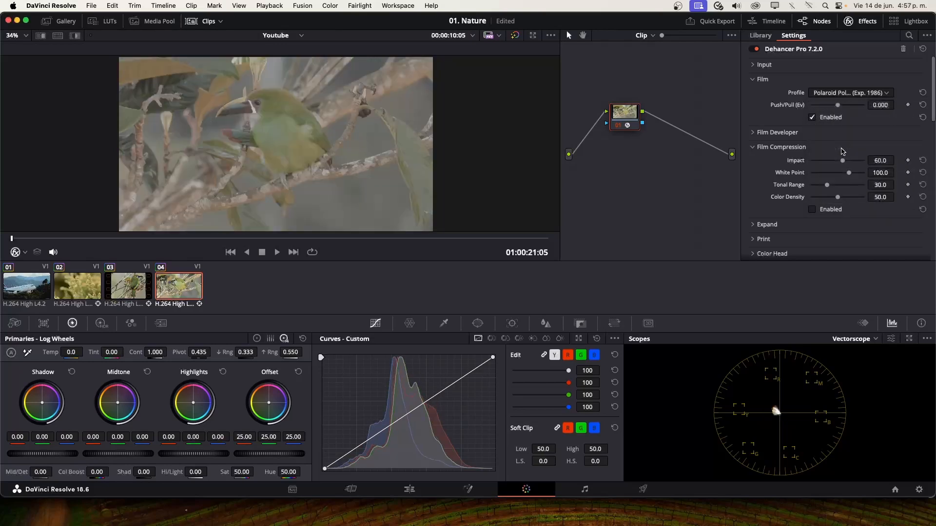
pyautogui.click(850, 93)
pyautogui.click(839, 186)
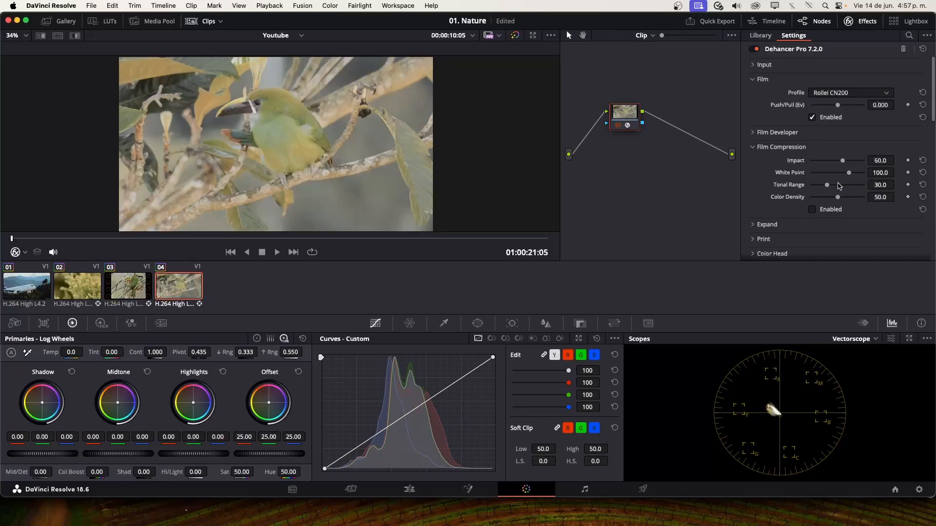
pyautogui.click(851, 92)
pyautogui.scroll(5, 846, 142)
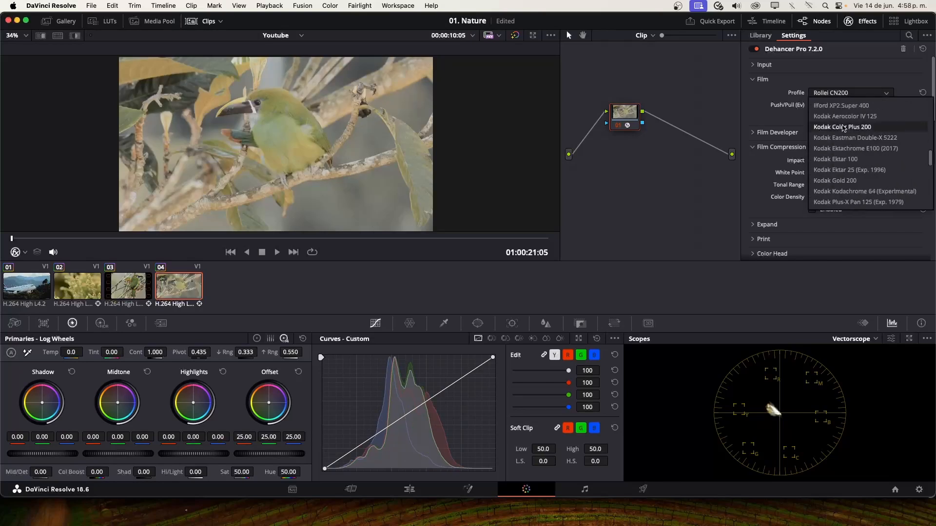
pyautogui.click(843, 128)
# Set clip 04's film profile to Fujicolor Natura 1600 with Push/Pull at -2.000 Ev
pyautogui.click(851, 93)
pyautogui.scroll(5, 845, 141)
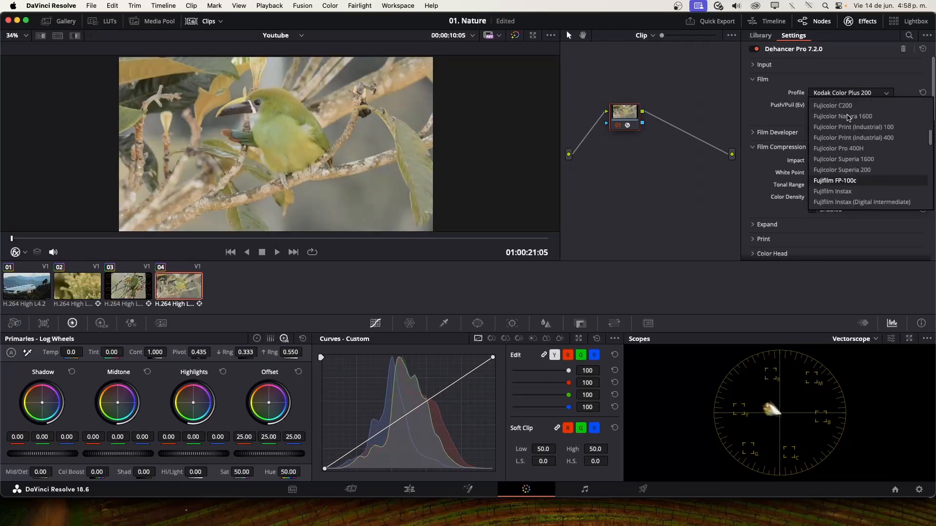
pyautogui.click(849, 117)
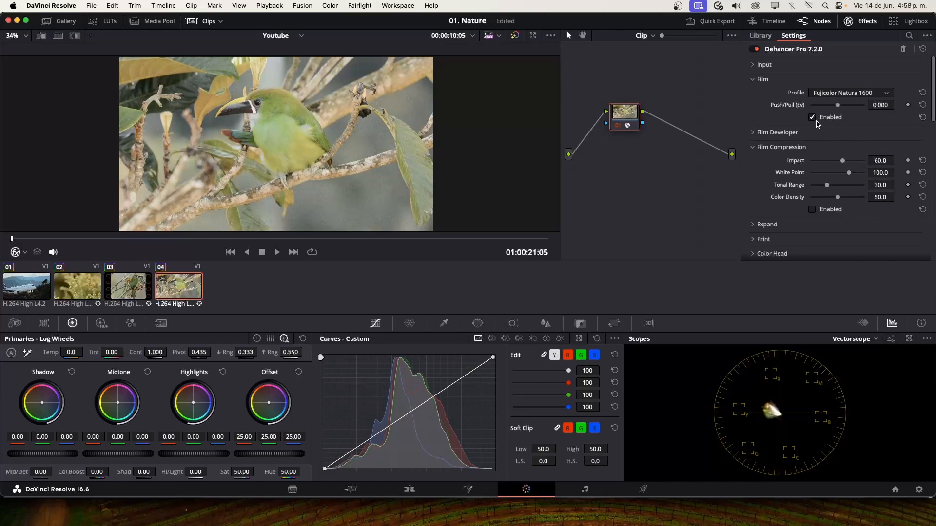
pyautogui.moveTo(838, 107); pyautogui.dragTo(792, 113)
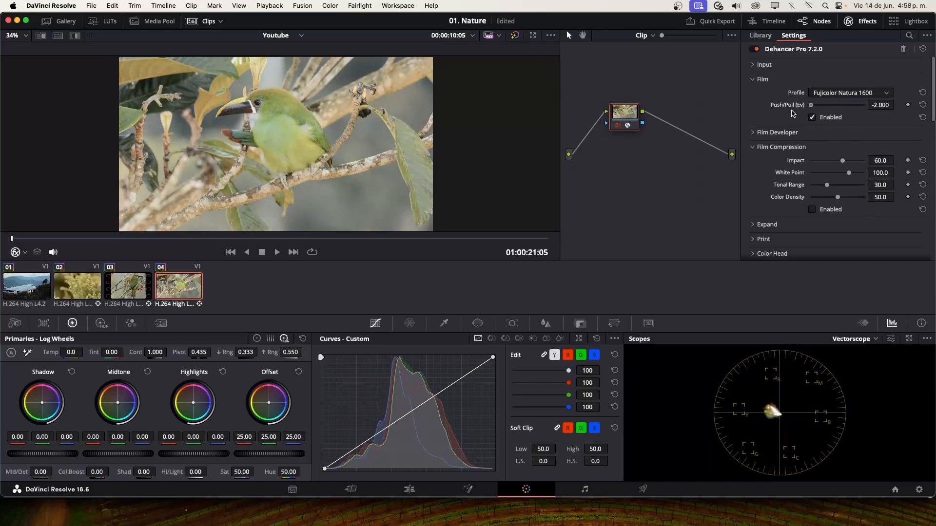
# Slightly raise Color Boost and Contrast Boost in clip 04's Film Developer settings
pyautogui.click(780, 79)
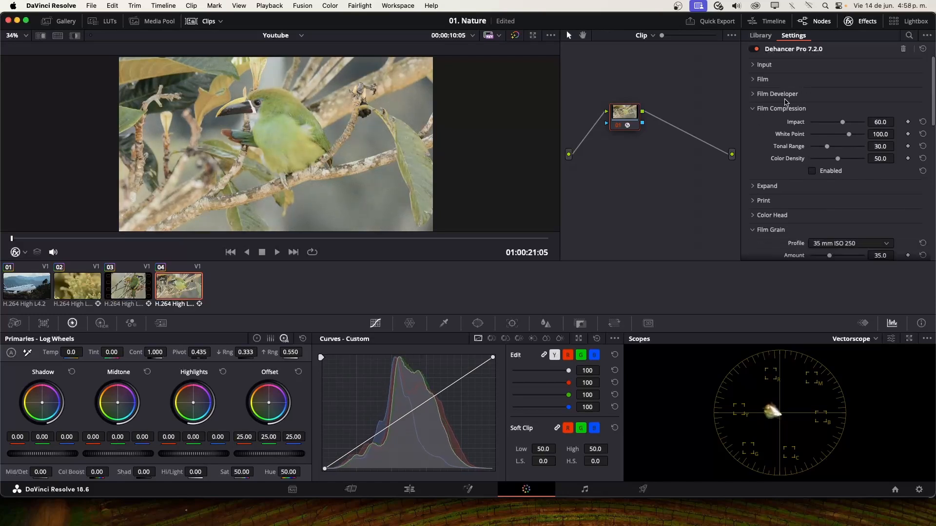
pyautogui.click(790, 95)
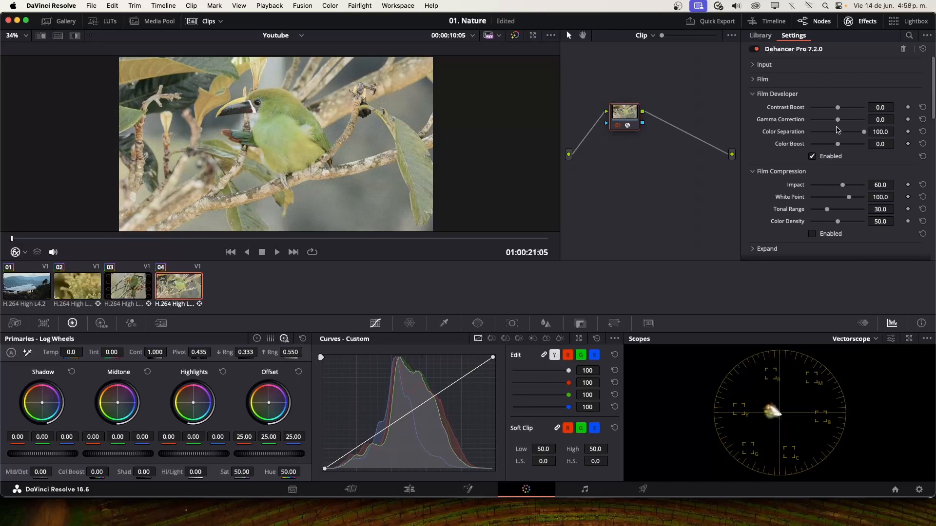
pyautogui.moveTo(838, 147); pyautogui.dragTo(846, 149)
pyautogui.moveTo(837, 104); pyautogui.dragTo(845, 111)
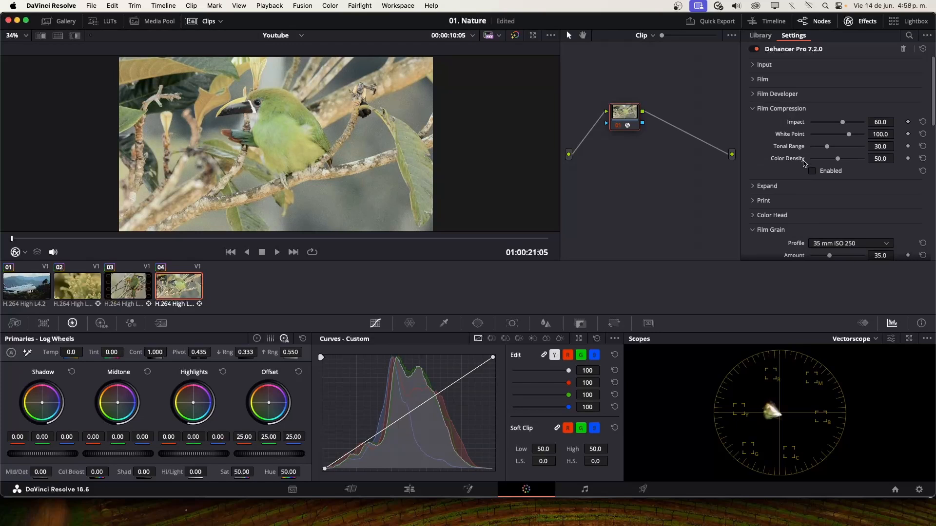
# Try Kodak 2383 Print Film on clip 04, and set its Print profile to Kodak Endura Glossy Paper with Exposure at 0.414 Ev
pyautogui.scroll(-3, 765, 145)
pyautogui.click(775, 128)
pyautogui.scroll(-3, 829, 136)
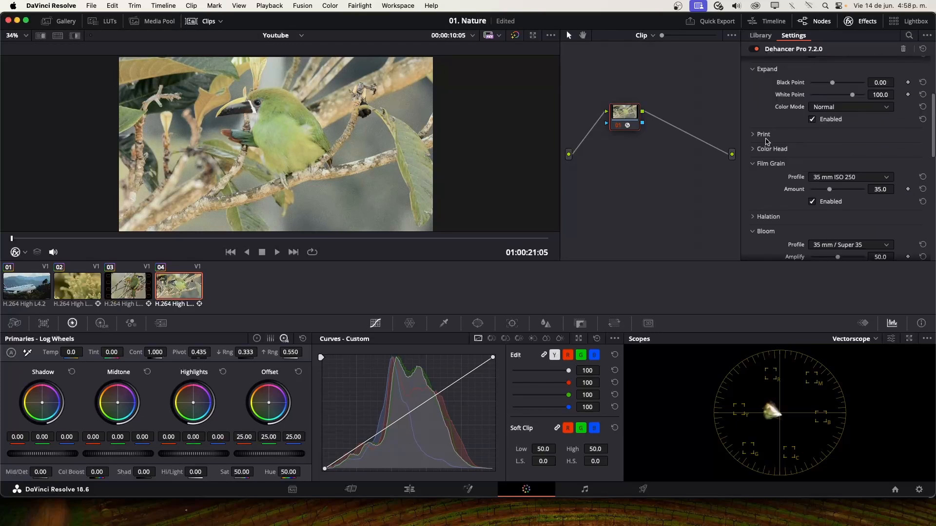
pyautogui.click(837, 136)
pyautogui.click(838, 148)
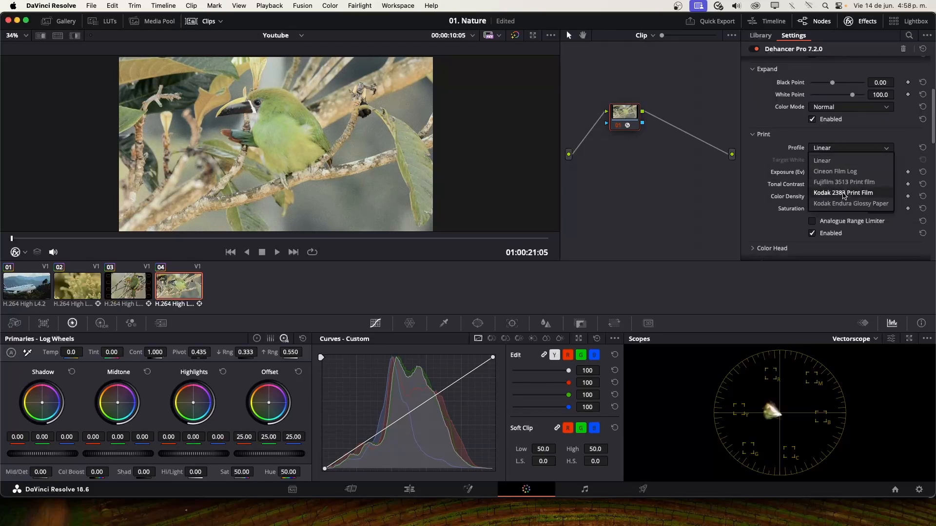
pyautogui.click(831, 167)
pyautogui.click(850, 148)
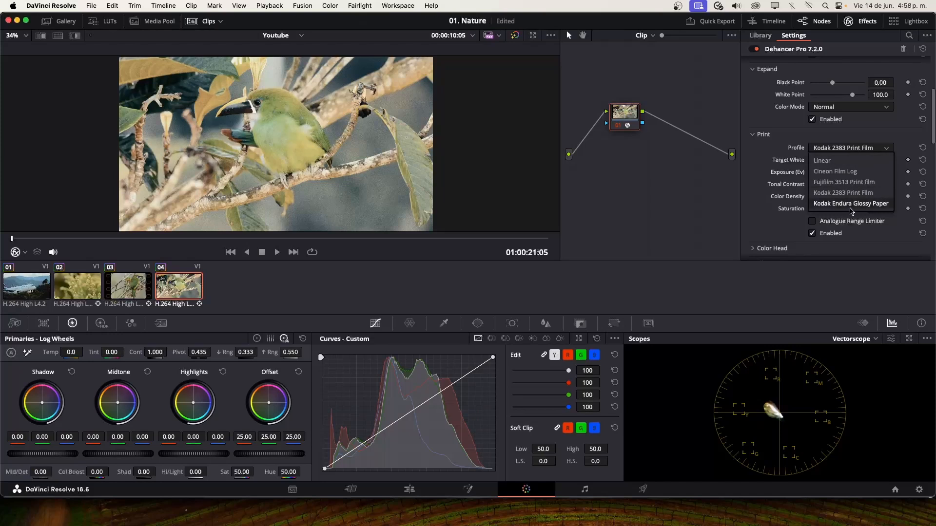
pyautogui.click(852, 202)
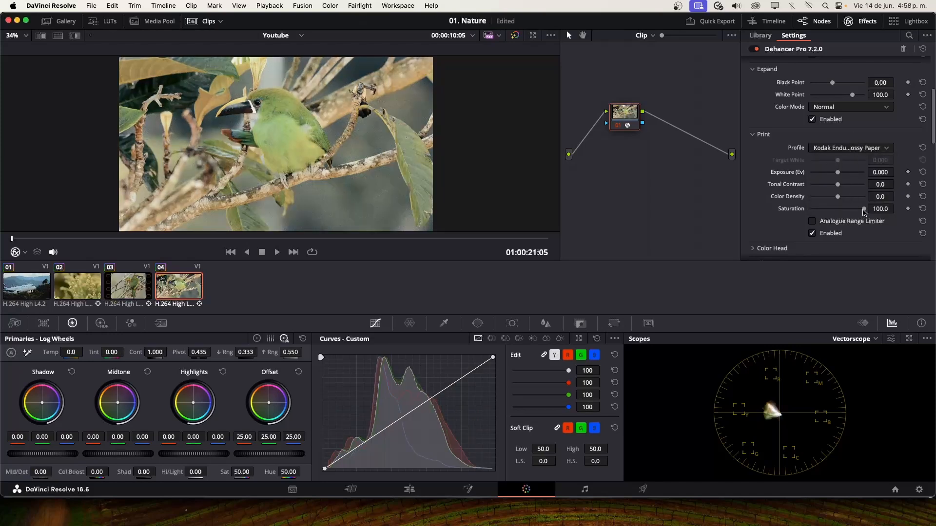
pyautogui.moveTo(863, 210)
pyautogui.mouseDown()
pyautogui.moveTo(854, 209)
pyautogui.moveTo(870, 211)
pyautogui.mouseUp()
pyautogui.moveTo(834, 172); pyautogui.dragTo(842, 172)
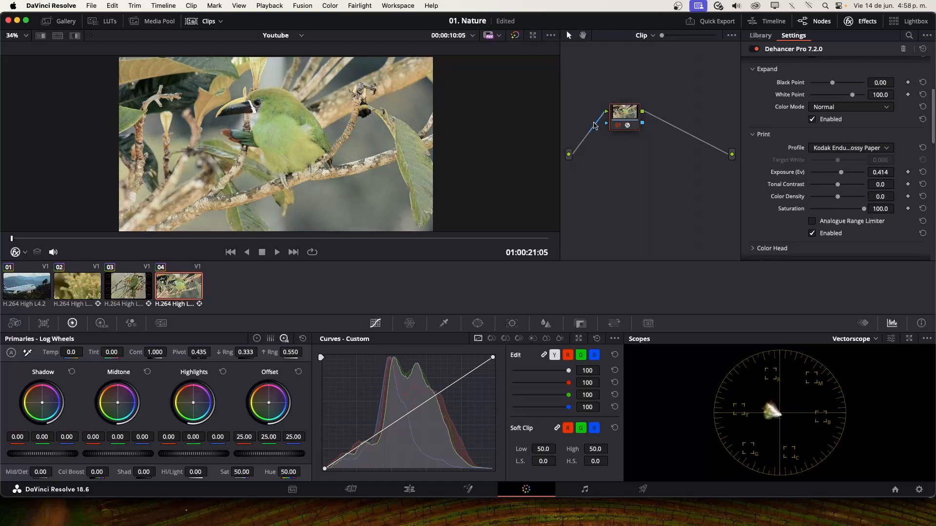
# Compare clip 04's image with the grade bypassed and restored
pyautogui.scroll(-2, 540, 129)
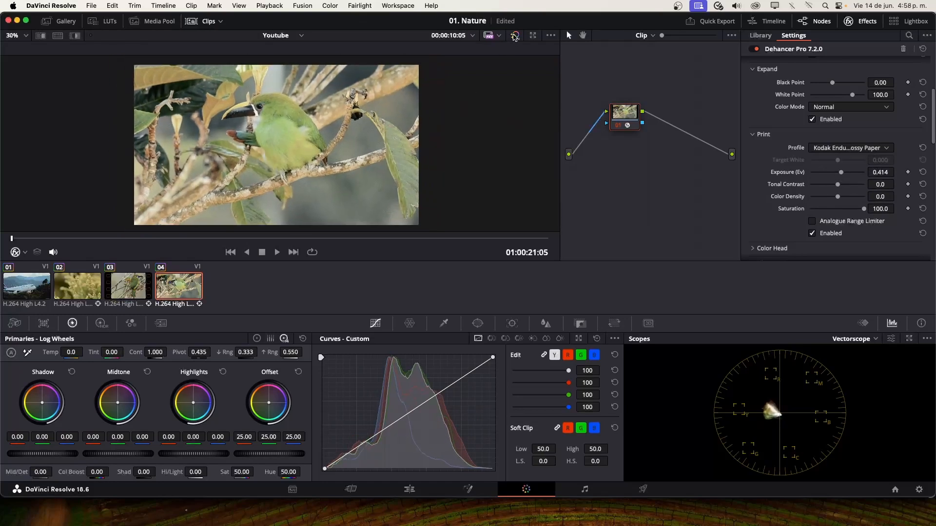
pyautogui.click(516, 36)
pyautogui.click(515, 36)
pyautogui.click(515, 36)
pyautogui.click(516, 36)
pyautogui.click(516, 36)
pyautogui.scroll(-5, 849, 182)
pyautogui.moveTo(849, 184); pyautogui.dragTo(857, 188)
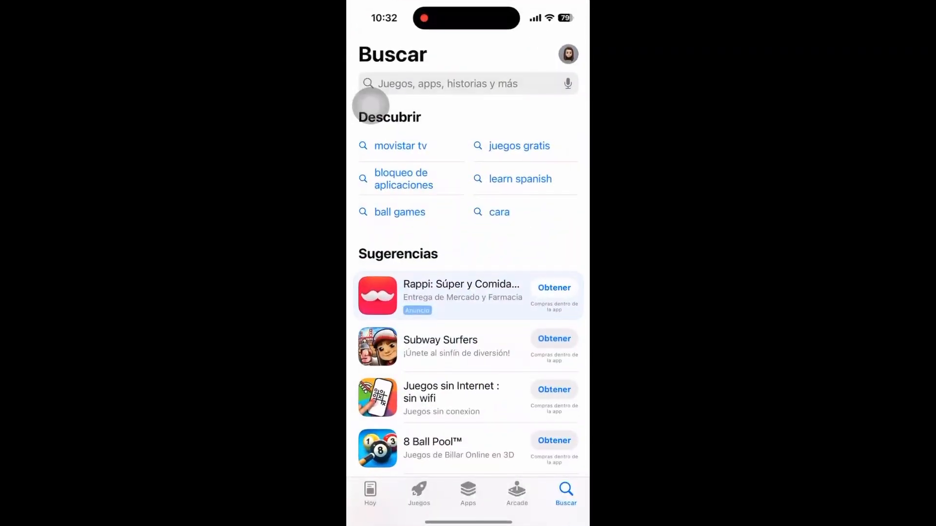
# Switch to the iPhone's App Store, search for "dehancer: vintage photo editor" and open the Dehancer app's page
pyautogui.click(453, 83)
pyautogui.write('deha')
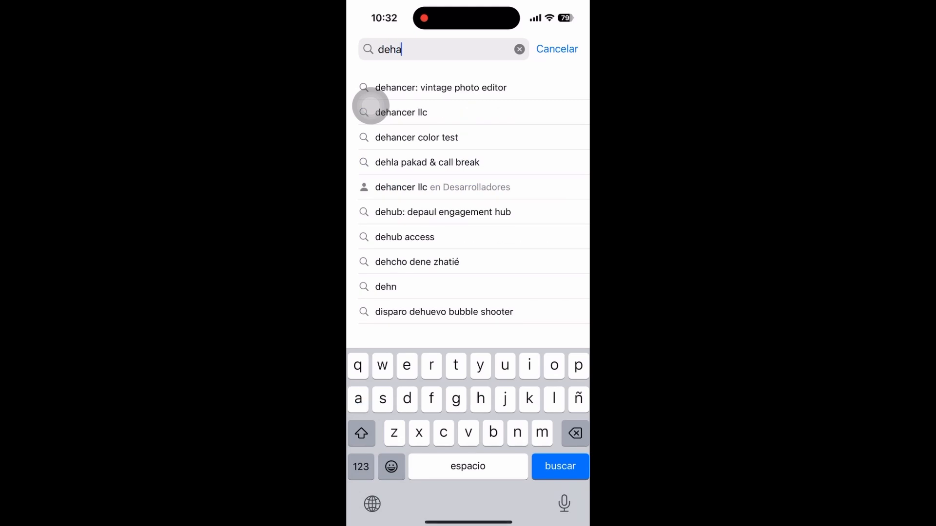
pyautogui.click(414, 87)
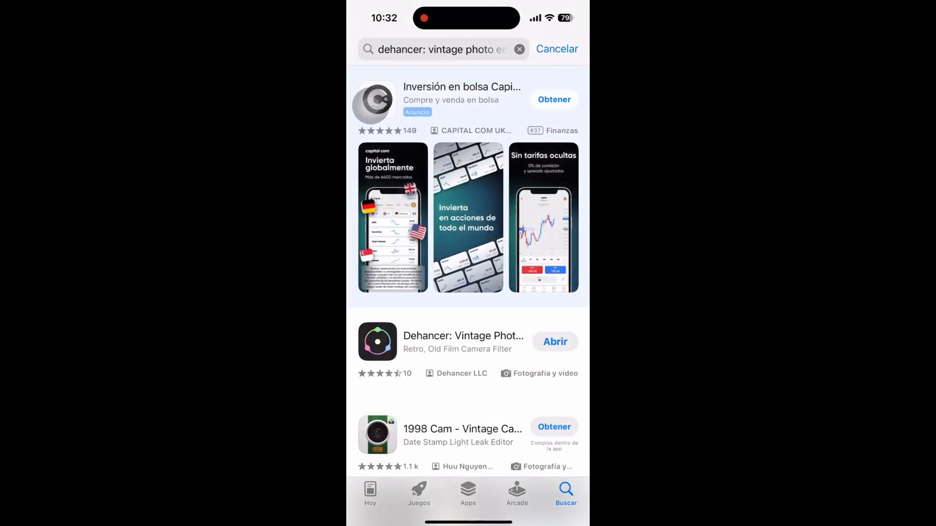
pyautogui.scroll(-2, 372, 104)
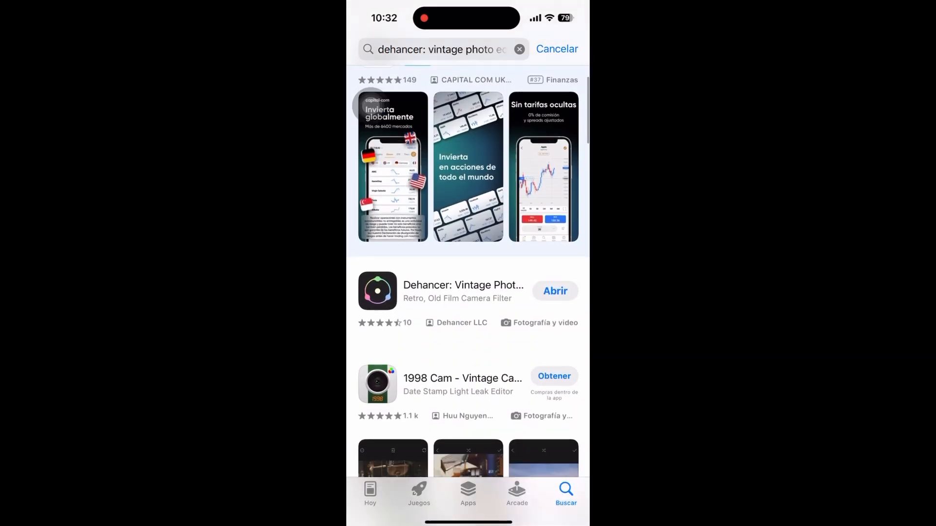
pyautogui.click(463, 291)
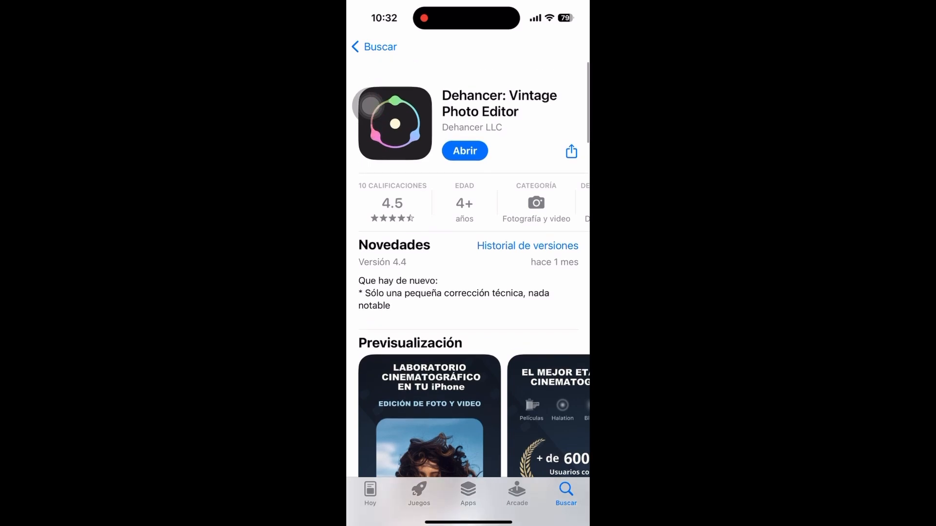
# Examine the Dehancer app's preview images and version information on its store page
pyautogui.scroll(-5, 371, 105)
pyautogui.scroll(1, 468, 273)
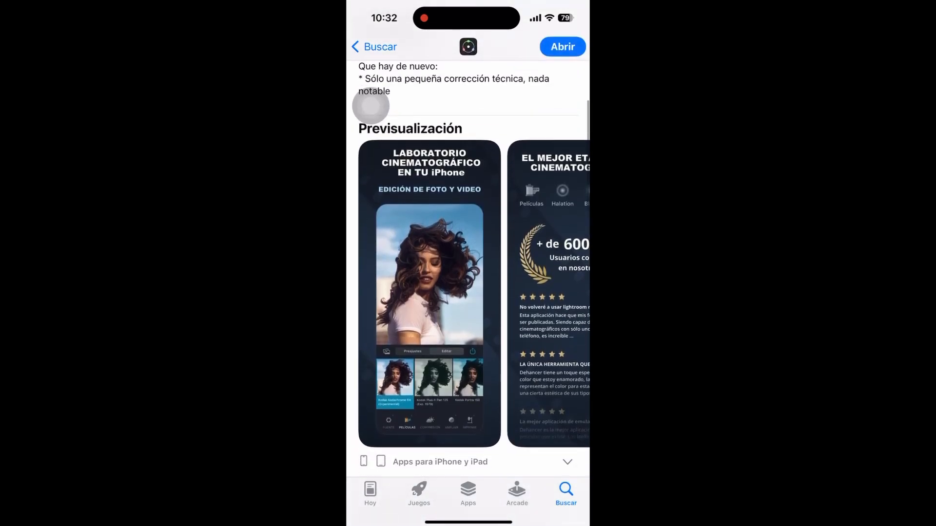
pyautogui.hscroll(3, 468, 293)
pyautogui.scroll(4, 468, 273)
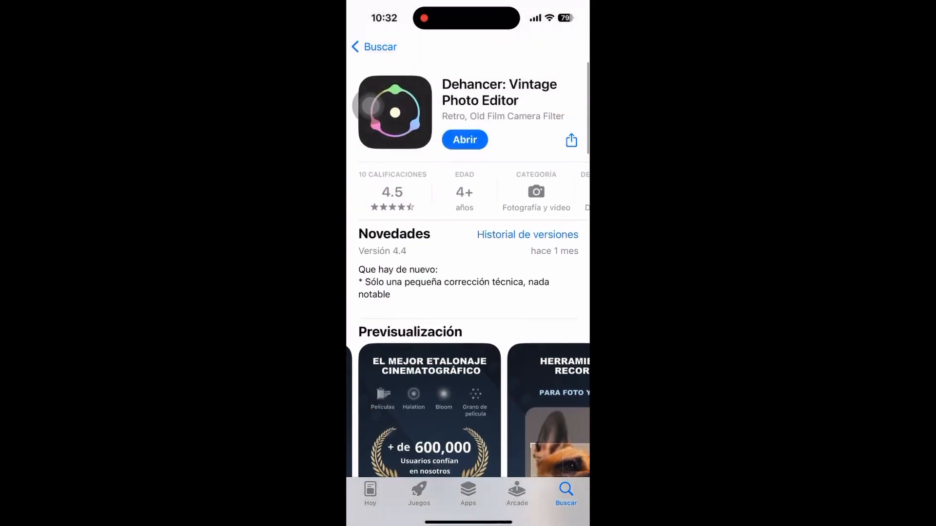
pyautogui.hscroll(3, 468, 399)
pyautogui.scroll(-5, 370, 105)
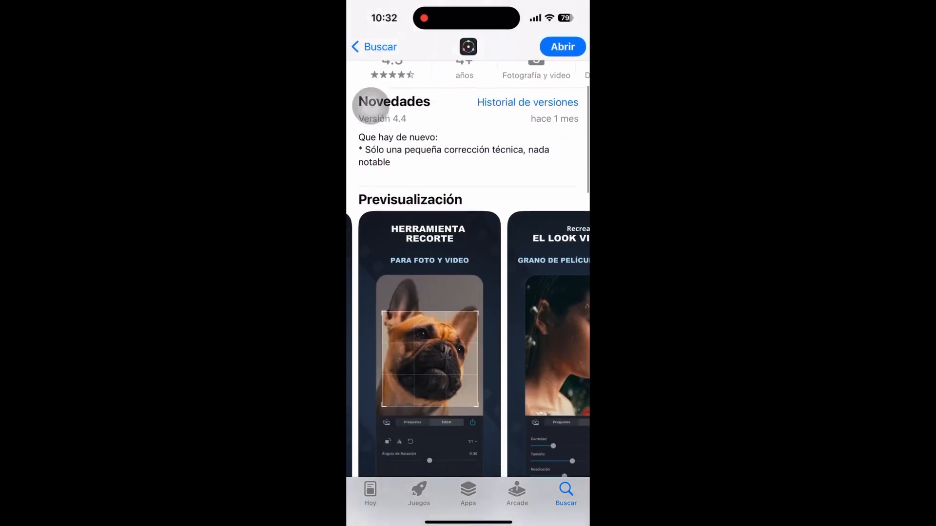
pyautogui.hscroll(3, 468, 268)
pyautogui.hscroll(3, 468, 268)
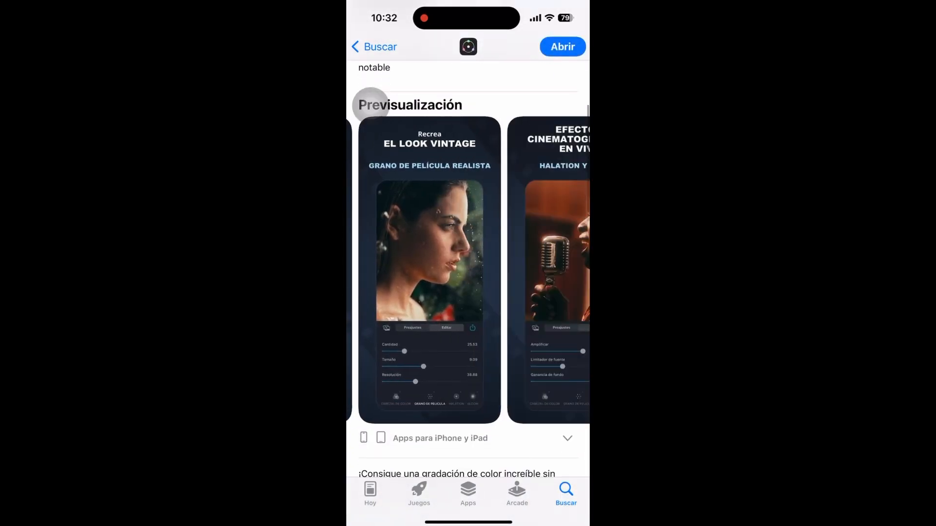
pyautogui.hscroll(3, 468, 268)
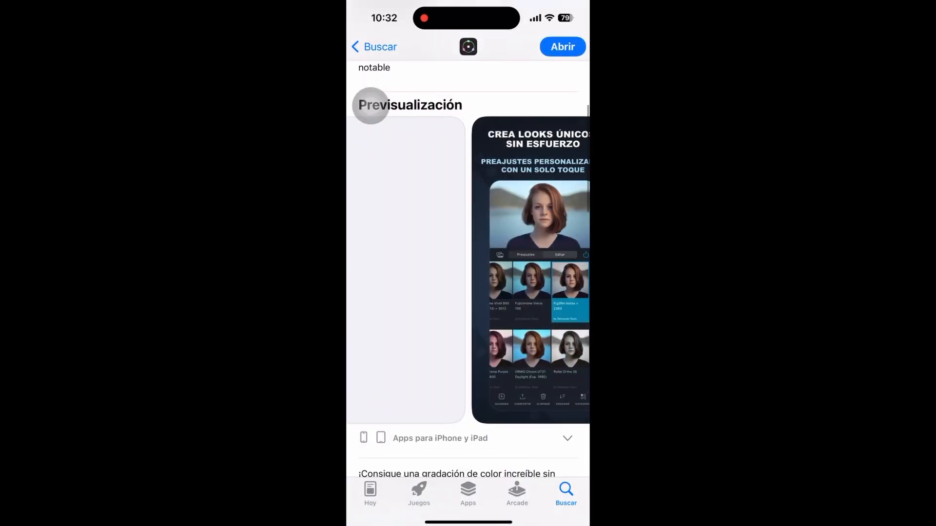
pyautogui.scroll(5, 371, 105)
# Open the Dehancer mobile app, browse its film presets, and try Astrum Color Negative 125 on the photo
pyautogui.click(464, 125)
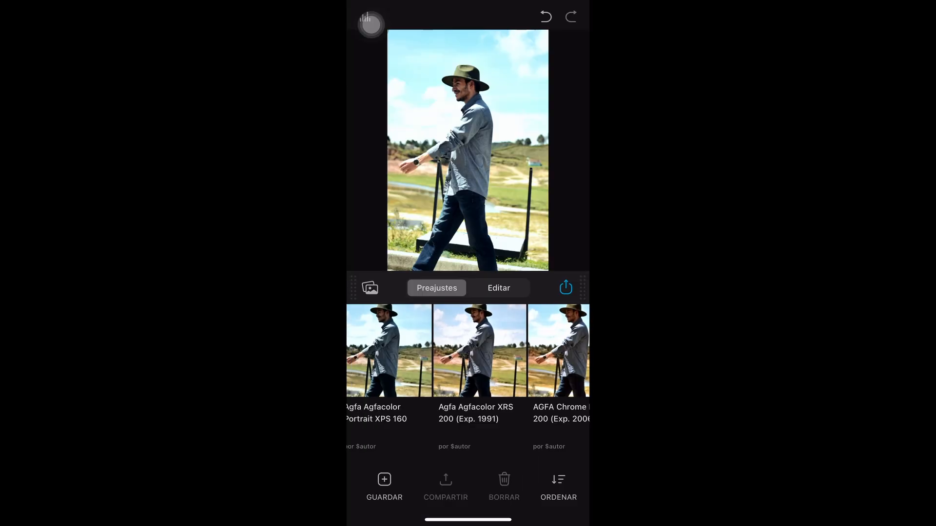
pyautogui.hscroll(3, 468, 351)
pyautogui.hscroll(-2, 468, 351)
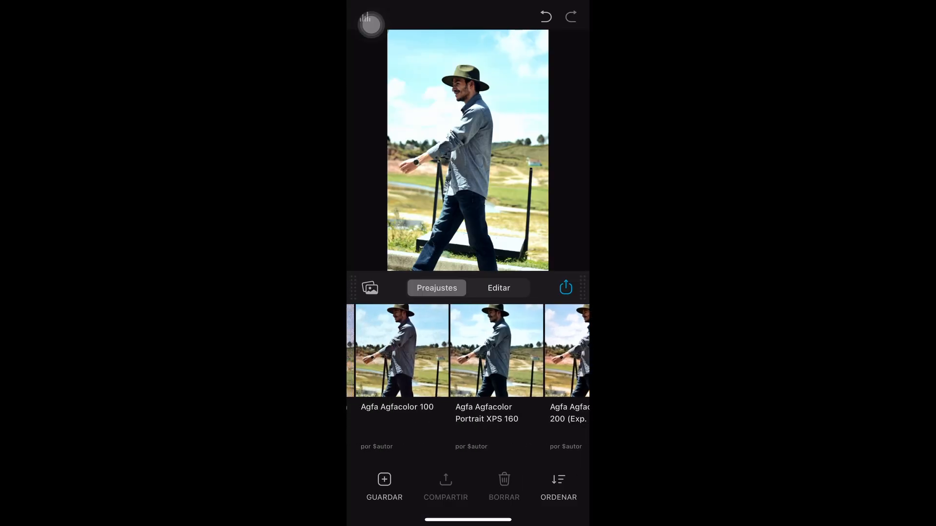
pyautogui.hscroll(10, 468, 351)
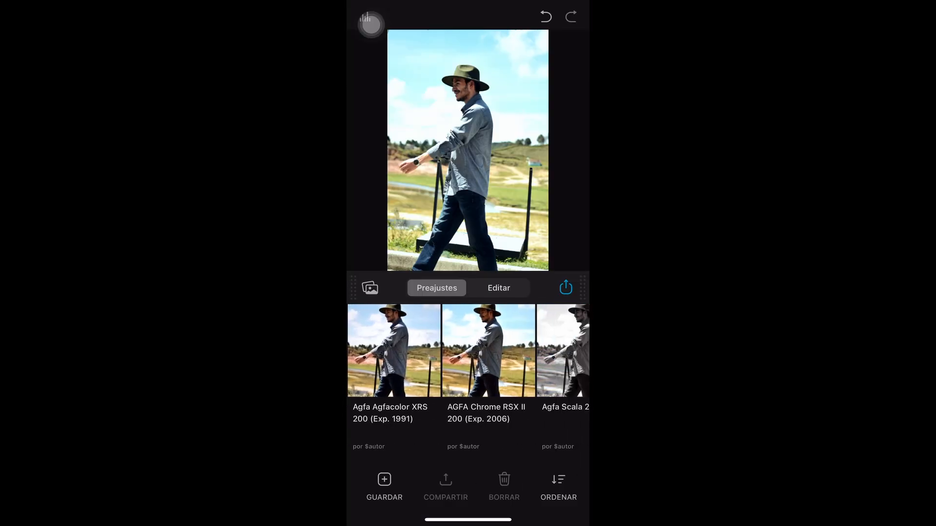
pyautogui.hscroll(3, 468, 351)
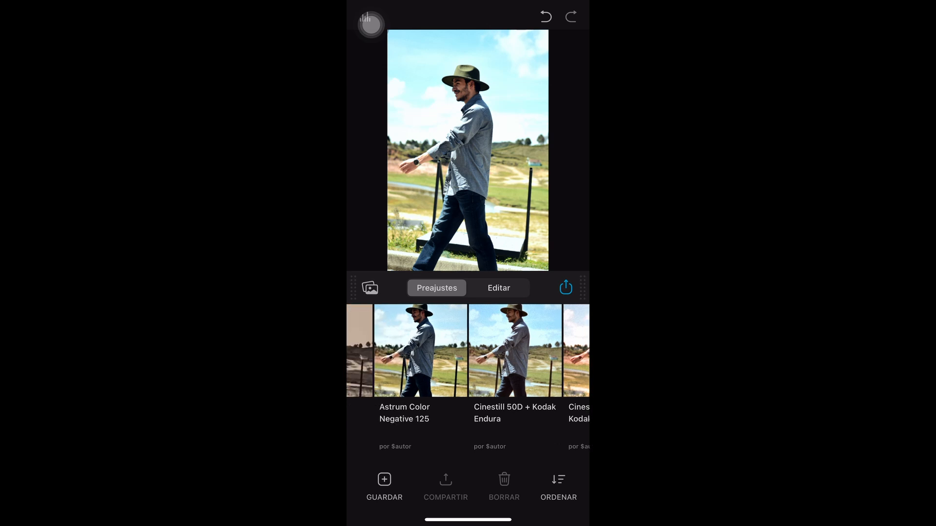
pyautogui.click(418, 371)
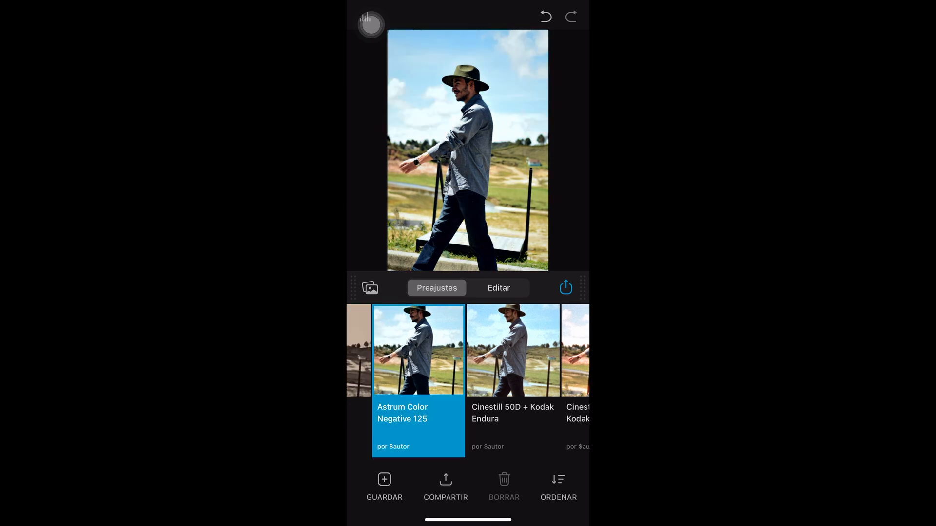
pyautogui.click(468, 150)
# Try the Cinestill 50D + Kodak Endura preset on the photo, and apply Fujichrome CDU-II (cross)
pyautogui.hscroll(3, 468, 380)
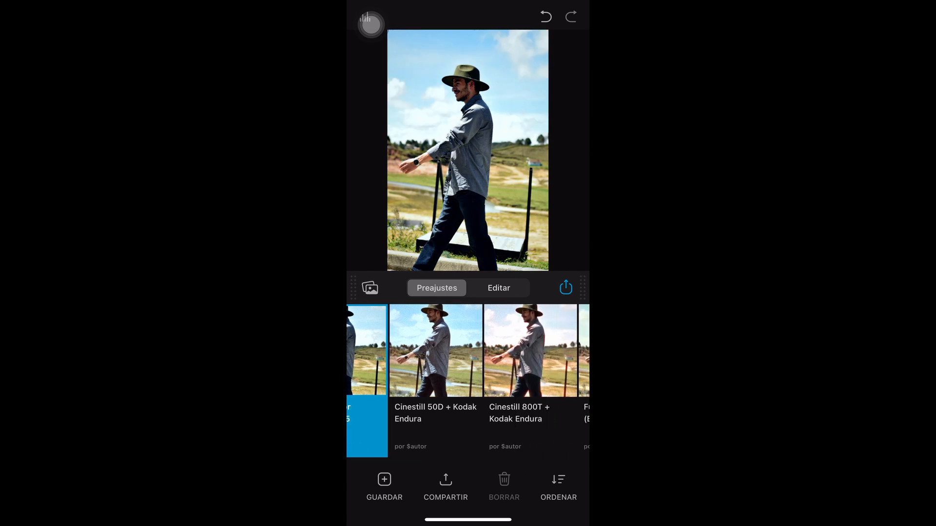
pyautogui.click(436, 380)
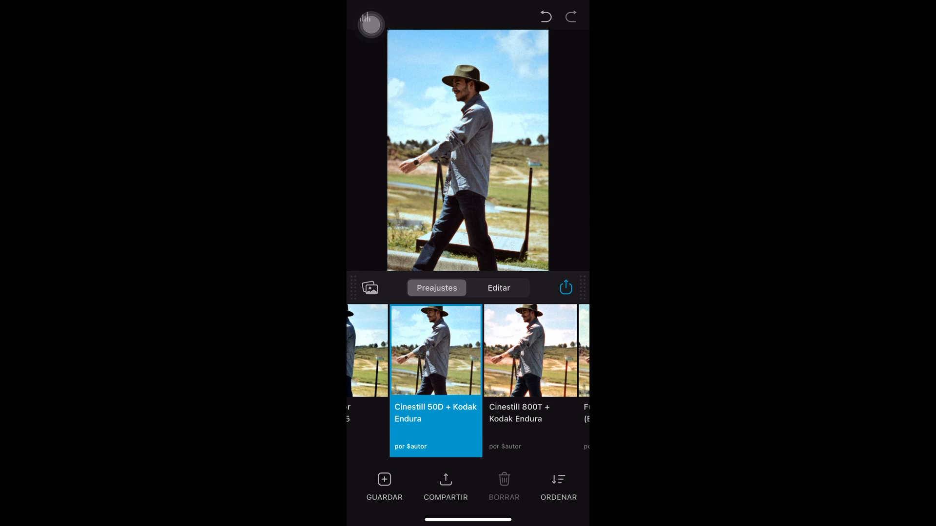
pyautogui.hscroll(10, 468, 380)
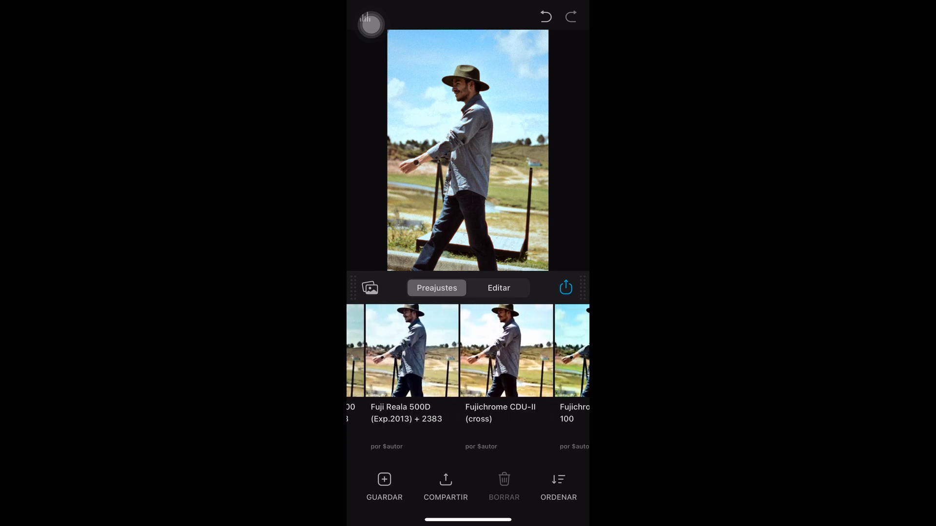
pyautogui.hscroll(1, 468, 380)
pyautogui.click(477, 351)
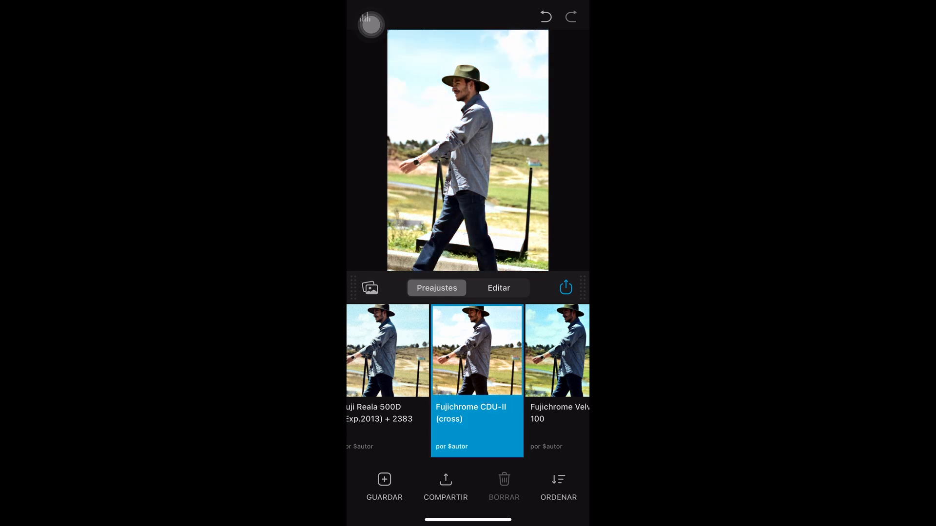
# Edit the photo's film grain, setting its profile to 8 mm ISO 50 and its amount to 12.00
pyautogui.click(499, 288)
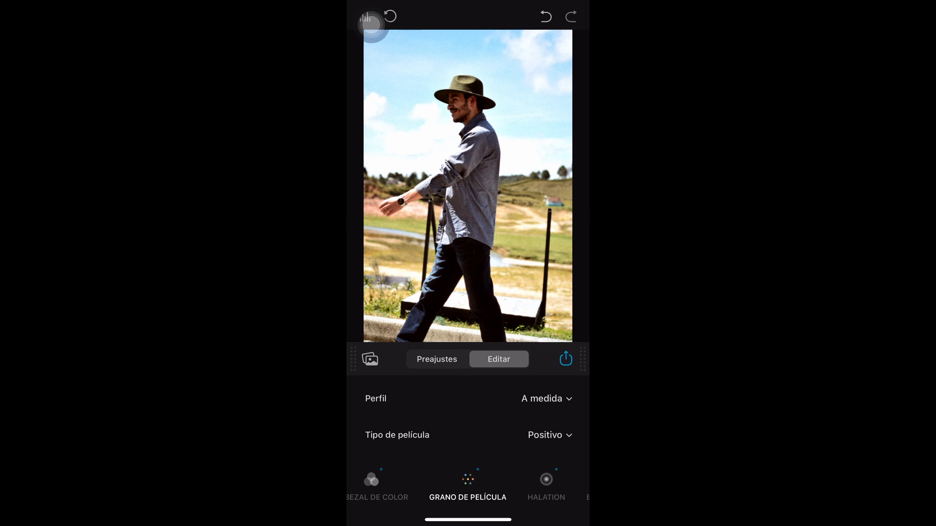
pyautogui.scroll(-1, 468, 420)
pyautogui.scroll(1, 468, 419)
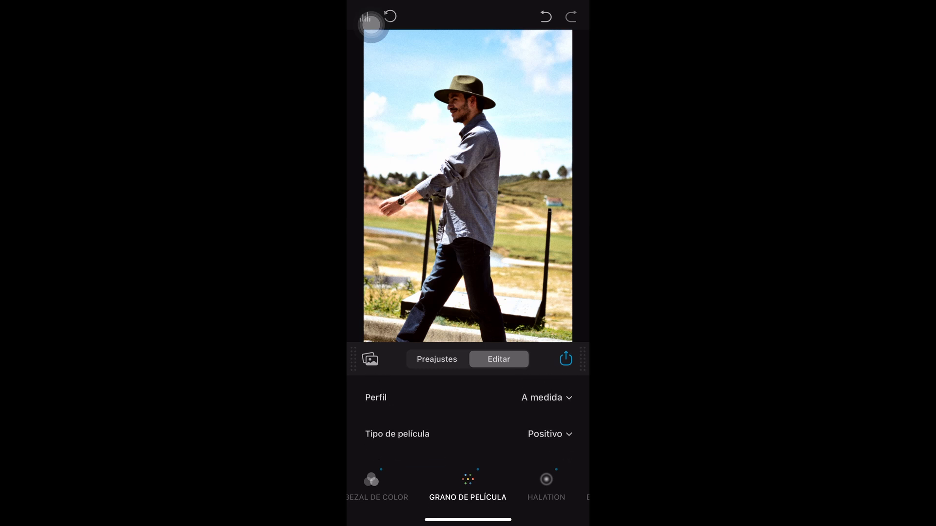
pyautogui.click(545, 397)
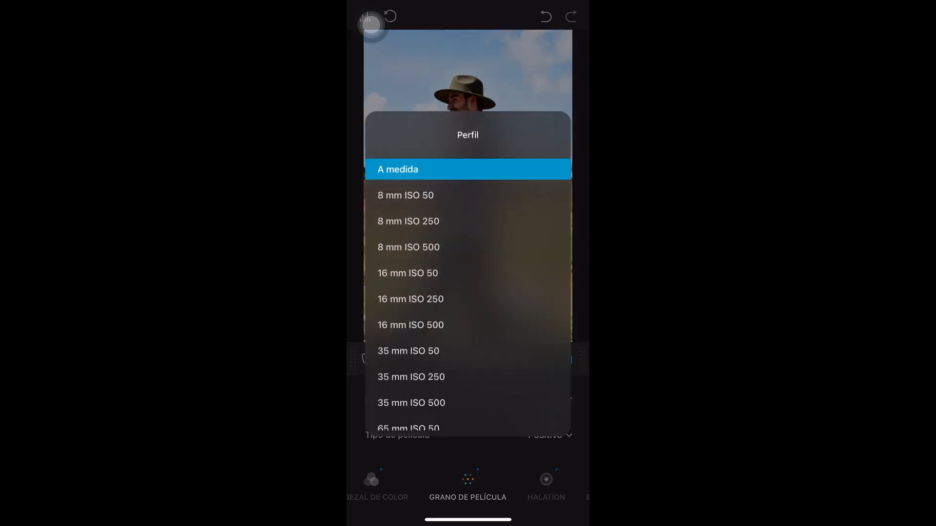
pyautogui.click(405, 195)
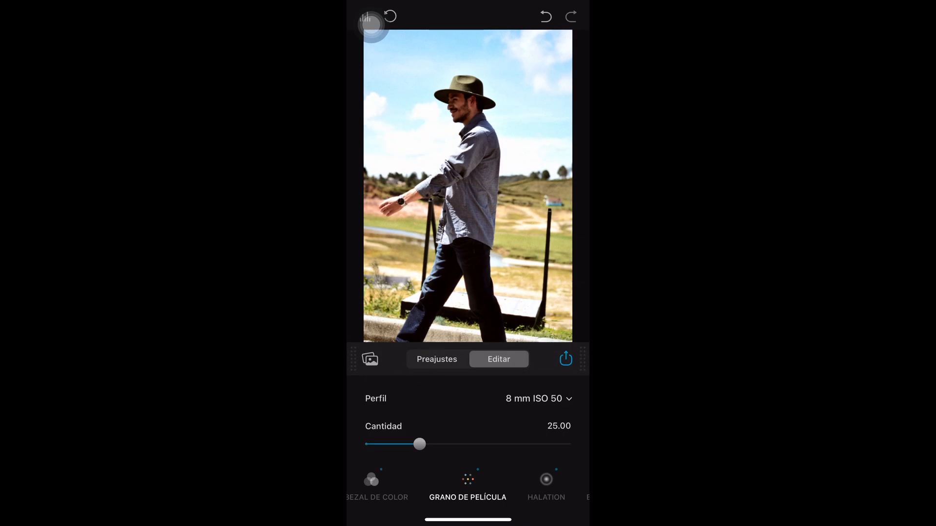
pyautogui.moveTo(420, 444); pyautogui.dragTo(392, 444)
# Slightly lower the exposure compensation in the photo's source settings
pyautogui.hscroll(-10, 468, 487)
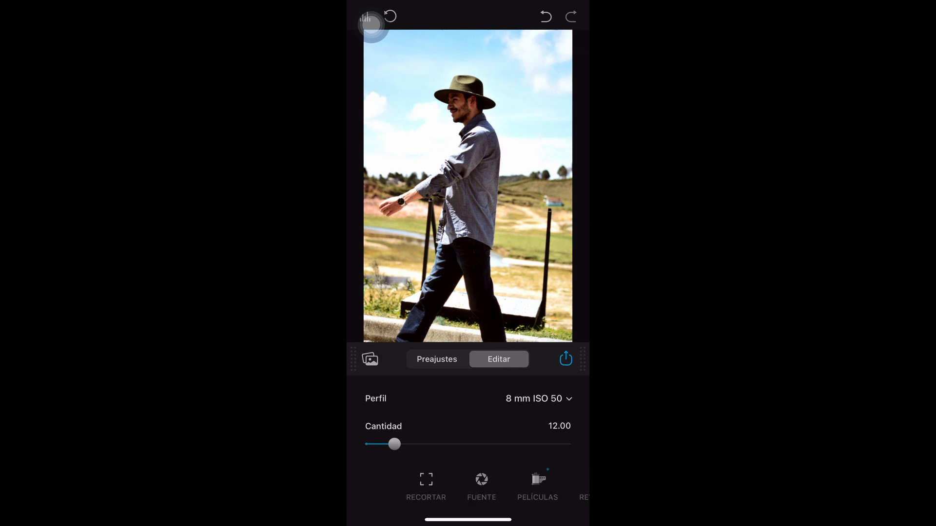
pyautogui.click(444, 486)
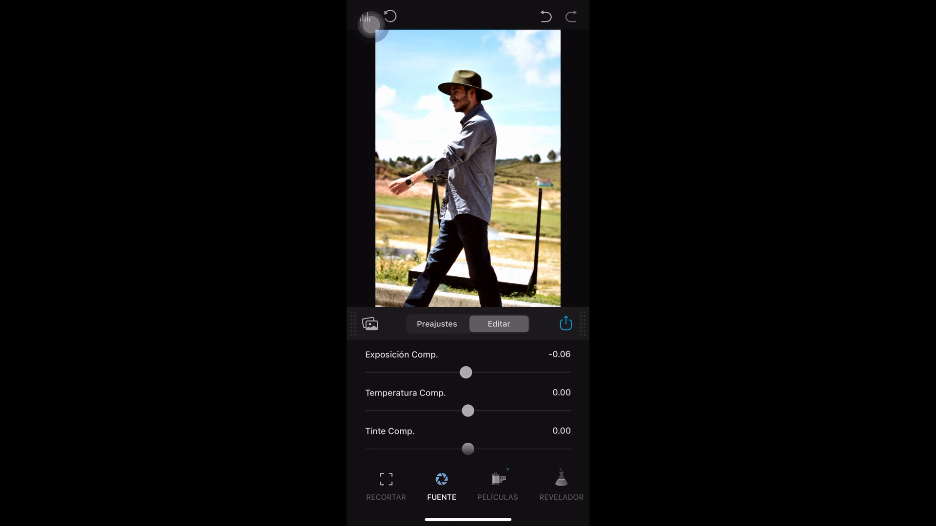
pyautogui.moveTo(466, 373)
pyautogui.mouseDown()
pyautogui.moveTo(432, 373)
pyautogui.moveTo(481, 372)
pyautogui.moveTo(463, 372)
pyautogui.mouseUp()
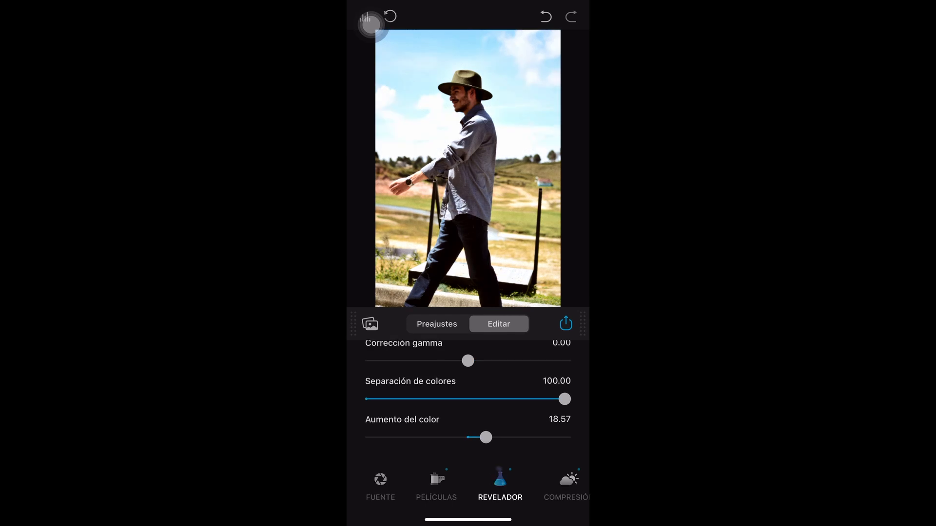
# Review the photo's developer, compression and expand settings, including the black point, white point and color mode
pyautogui.scroll(-1, 468, 393)
pyautogui.hscroll(2, 468, 485)
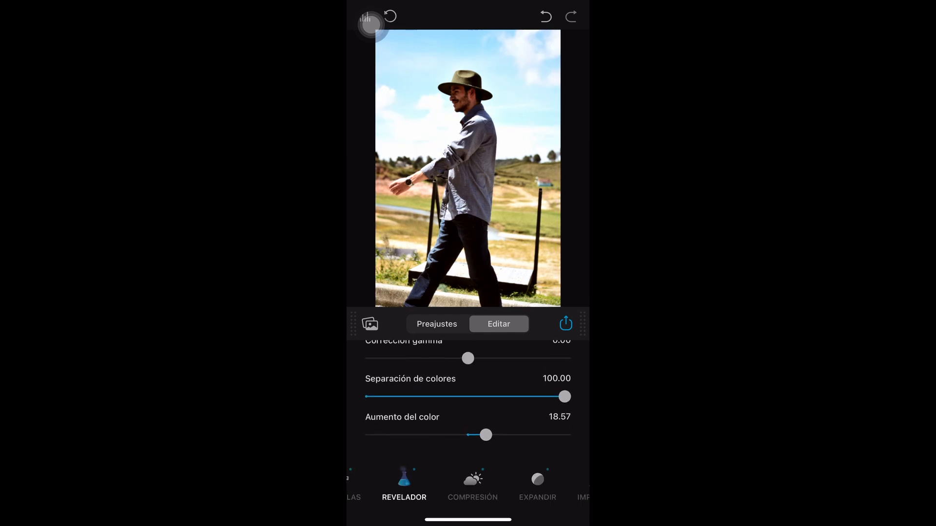
pyautogui.click(473, 485)
pyautogui.scroll(-2, 468, 404)
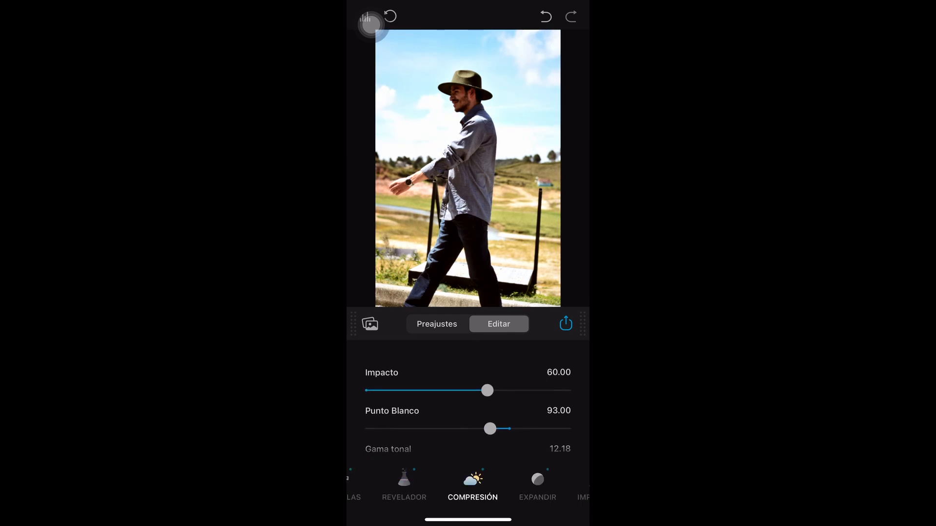
pyautogui.click(537, 484)
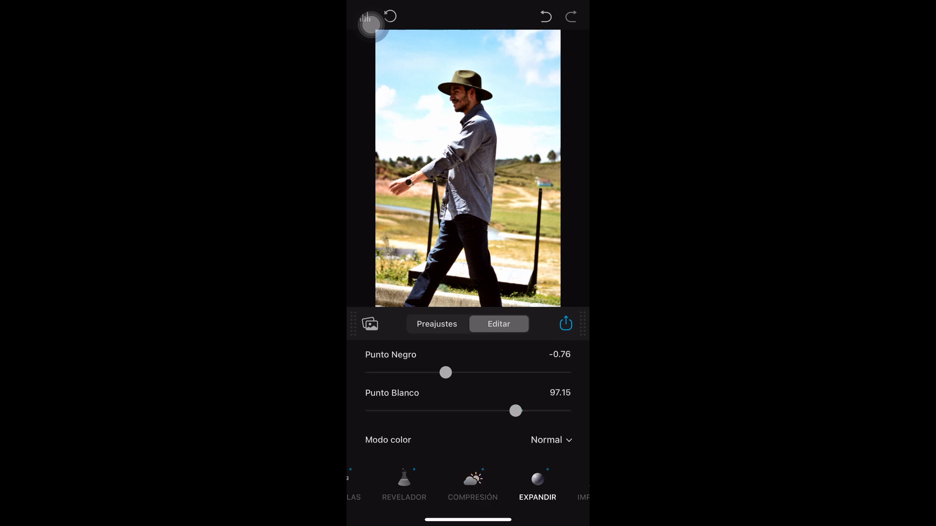
pyautogui.hscroll(2, 468, 484)
pyautogui.scroll(1, 468, 397)
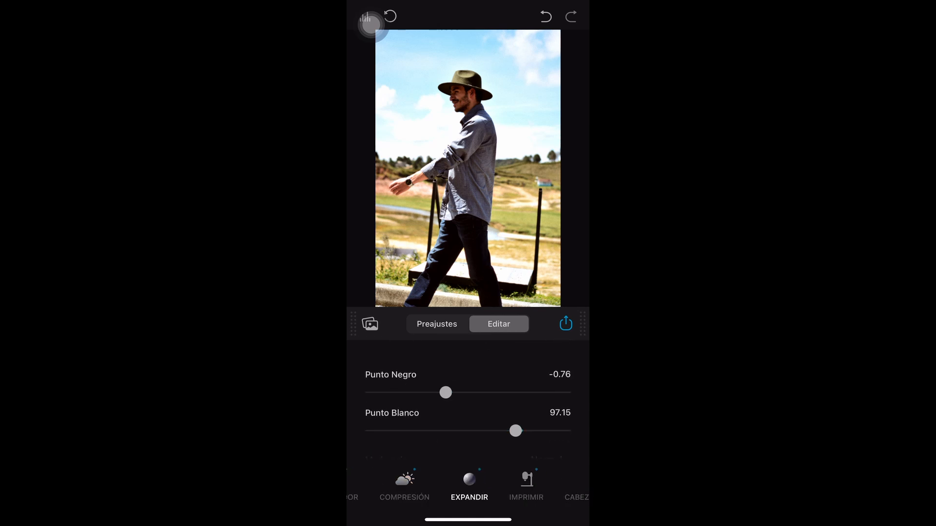
pyautogui.scroll(-1, 468, 397)
# Compare the Linear, Fujifilm 3513 Print film and Kodak 2383 Print Film print profiles on the photo, and set the profile to Linear
pyautogui.click(526, 484)
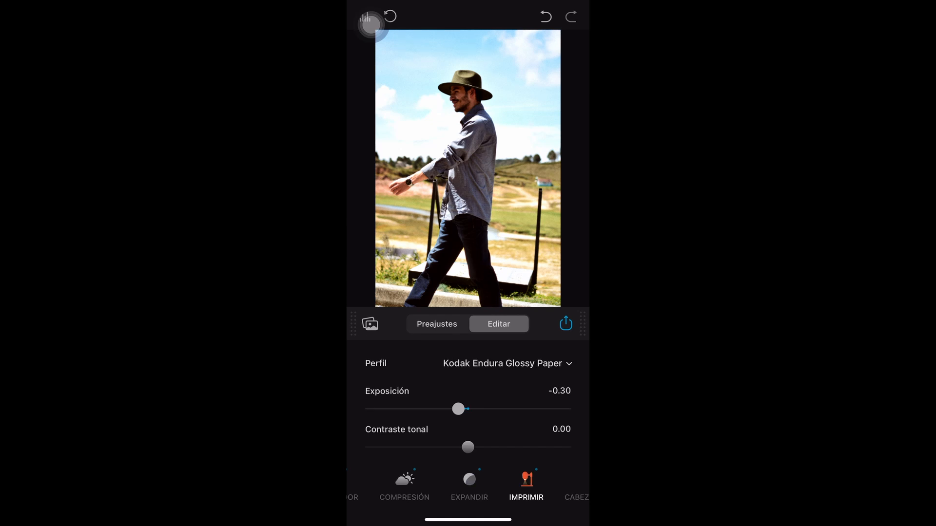
pyautogui.click(507, 364)
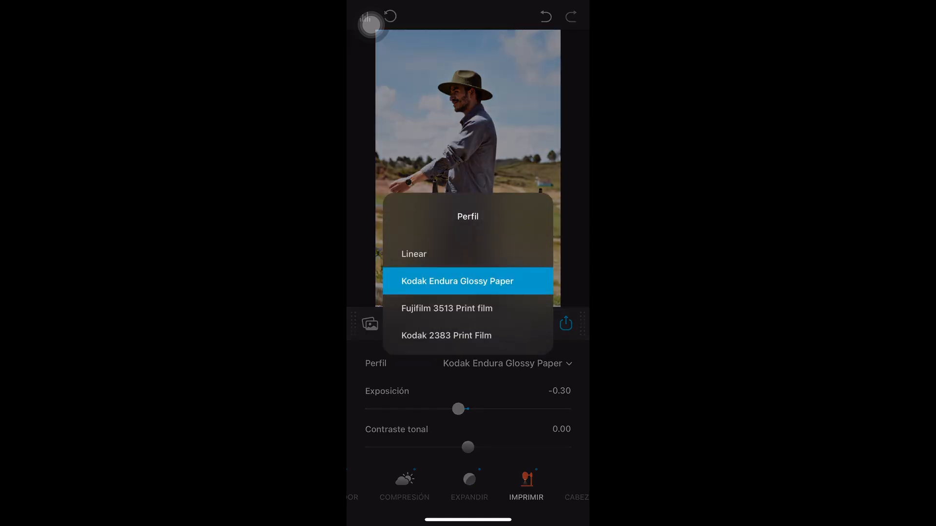
pyautogui.click(414, 254)
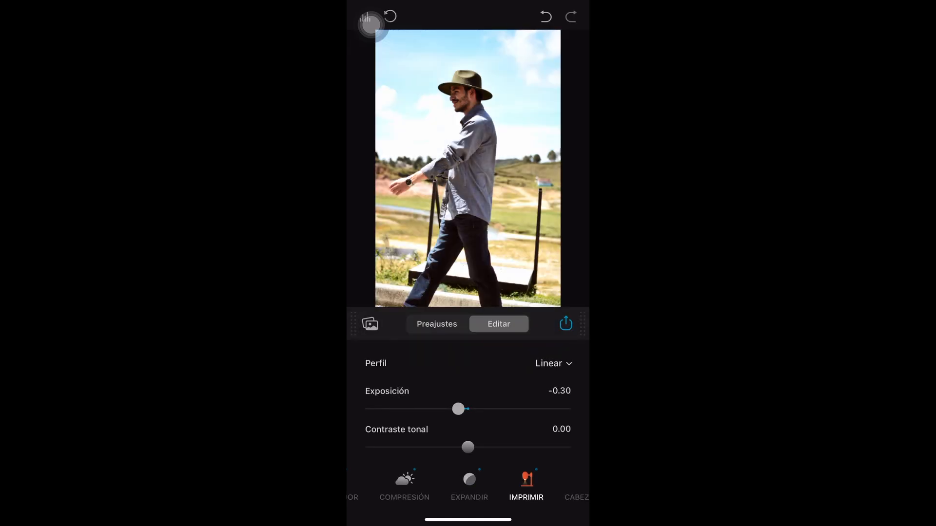
pyautogui.click(553, 363)
pyautogui.click(446, 308)
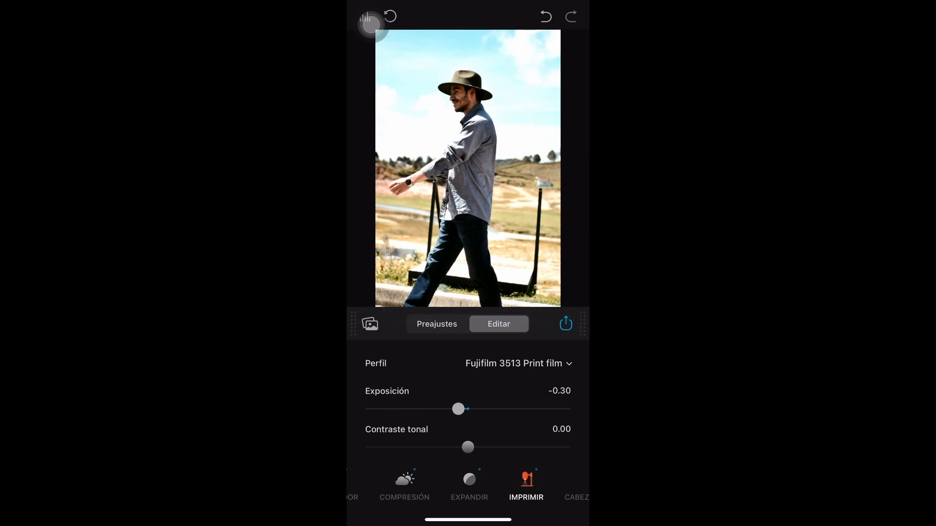
pyautogui.click(554, 364)
pyautogui.click(447, 334)
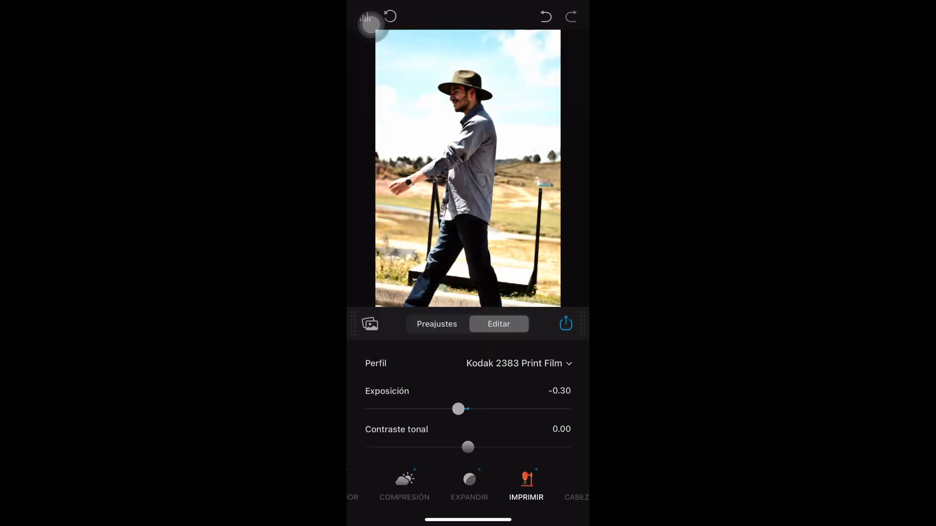
pyautogui.click(554, 363)
pyautogui.click(414, 254)
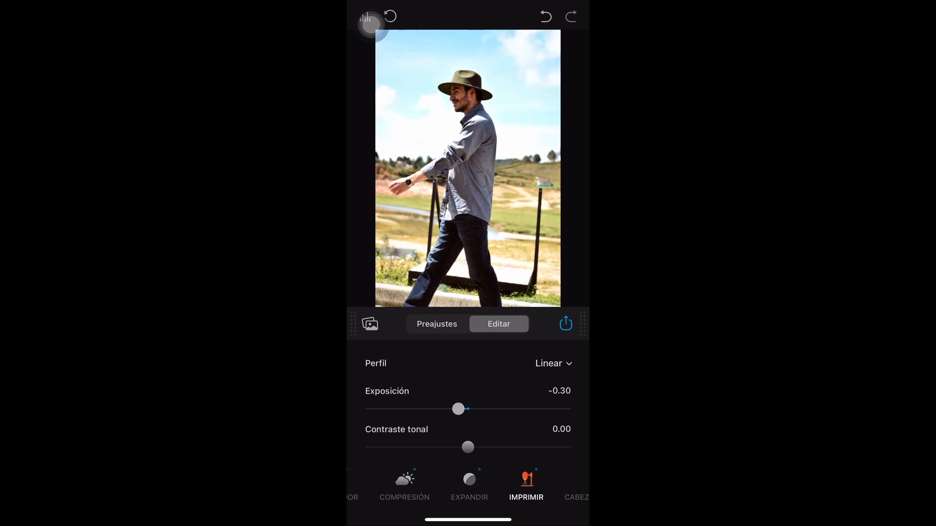
# Review the remaining print settings, the color head adjustments and the film grain settings of the photo
pyautogui.scroll(-10, 468, 400)
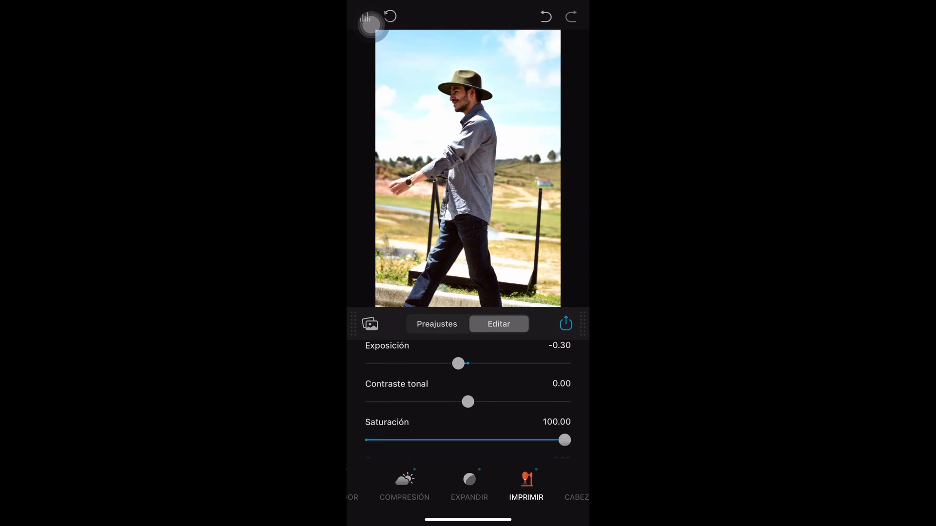
pyautogui.hscroll(3, 468, 488)
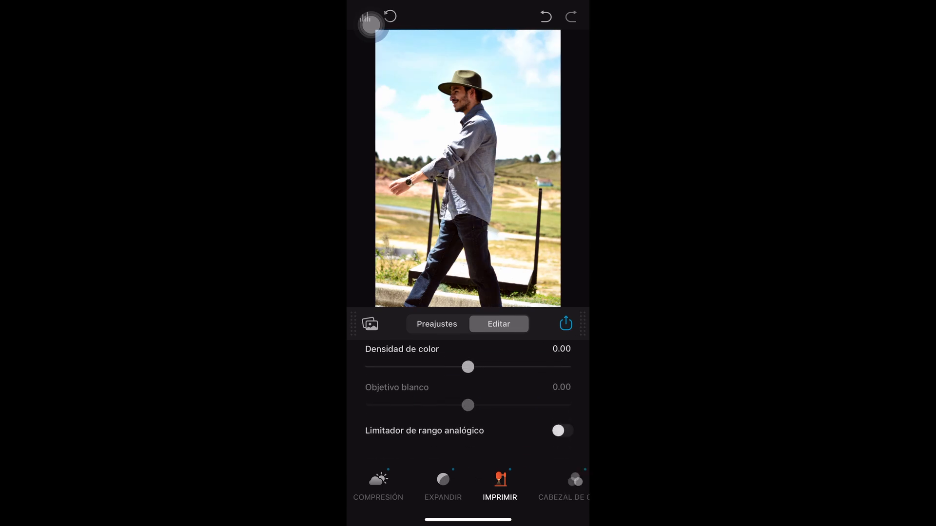
pyautogui.click(471, 486)
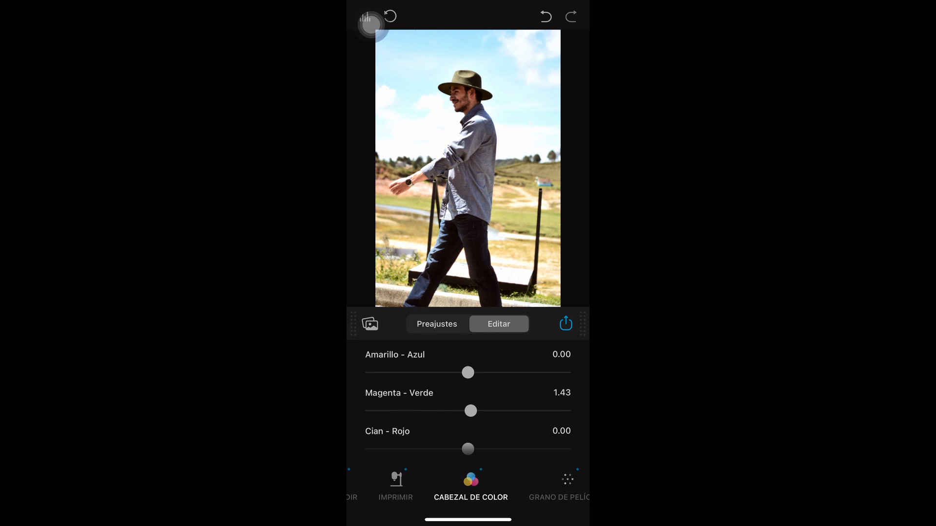
pyautogui.scroll(-5, 468, 400)
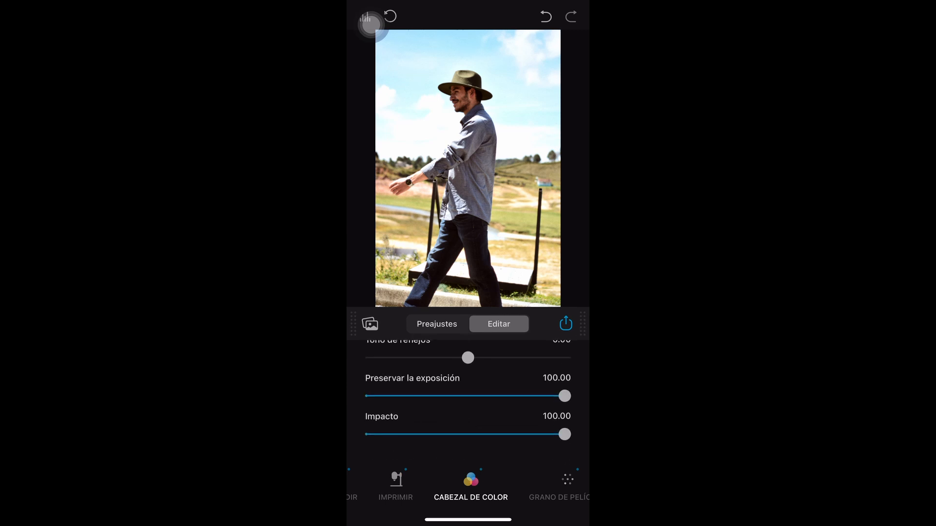
pyautogui.hscroll(2, 468, 487)
pyautogui.click(483, 486)
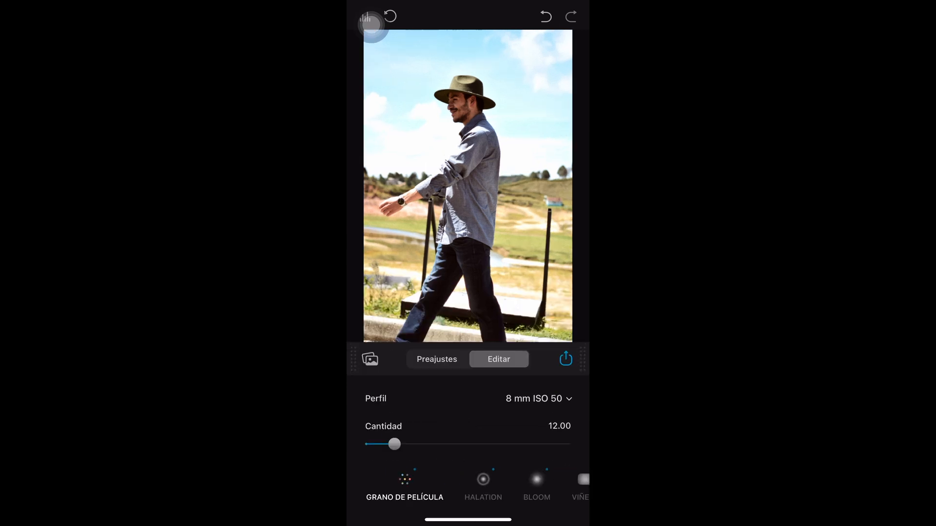
# Set the photo's halation profile to 8 mm / Super 8 with an amplification of 9.93, and inspect the effect up close
pyautogui.click(483, 486)
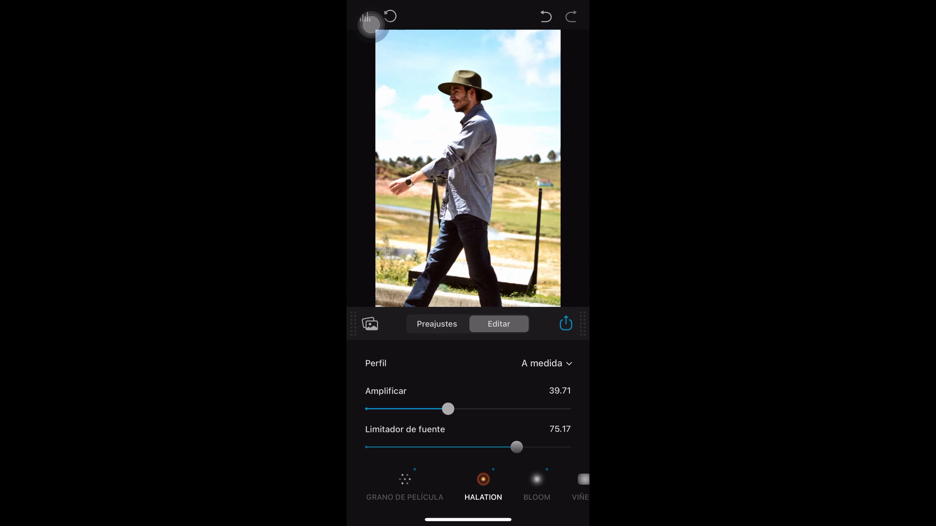
pyautogui.click(545, 363)
pyautogui.click(411, 196)
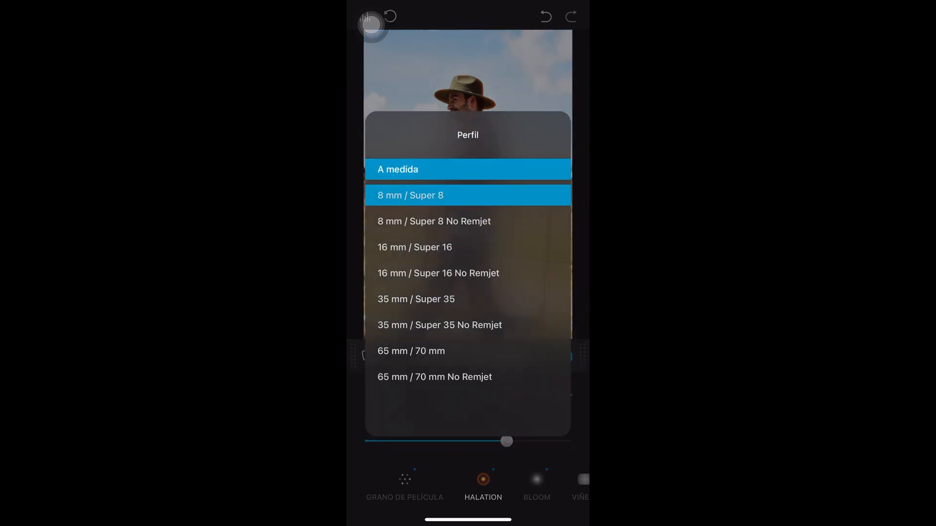
pyautogui.moveTo(506, 444); pyautogui.dragTo(390, 444)
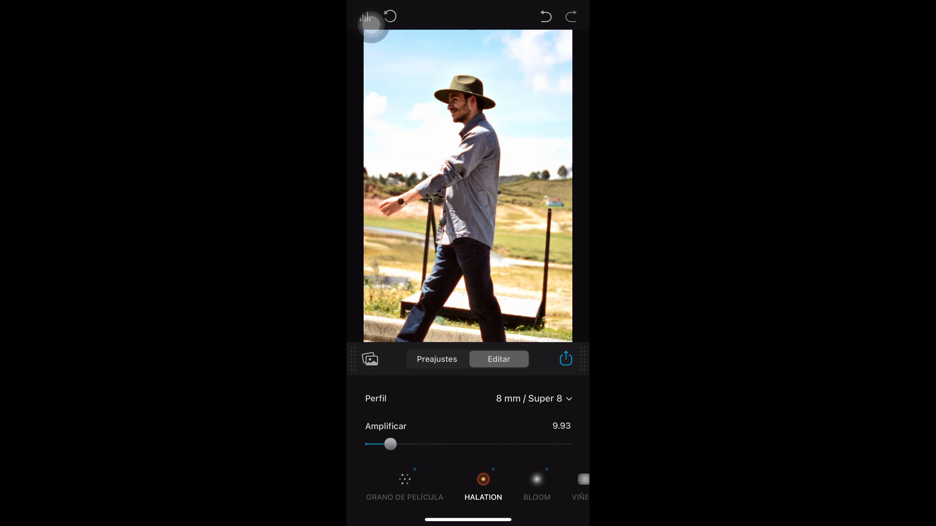
pyautogui.scroll(5, 432, 153)
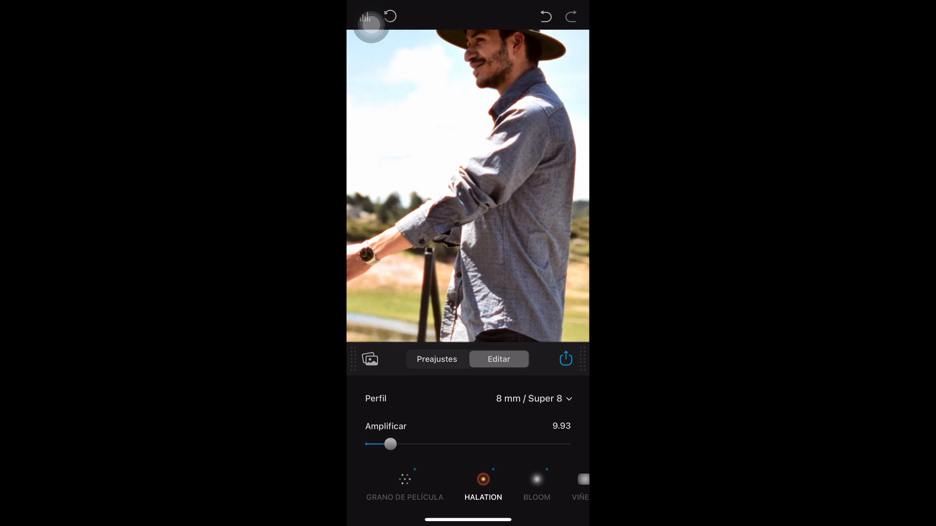
pyautogui.scroll(4, 468, 186)
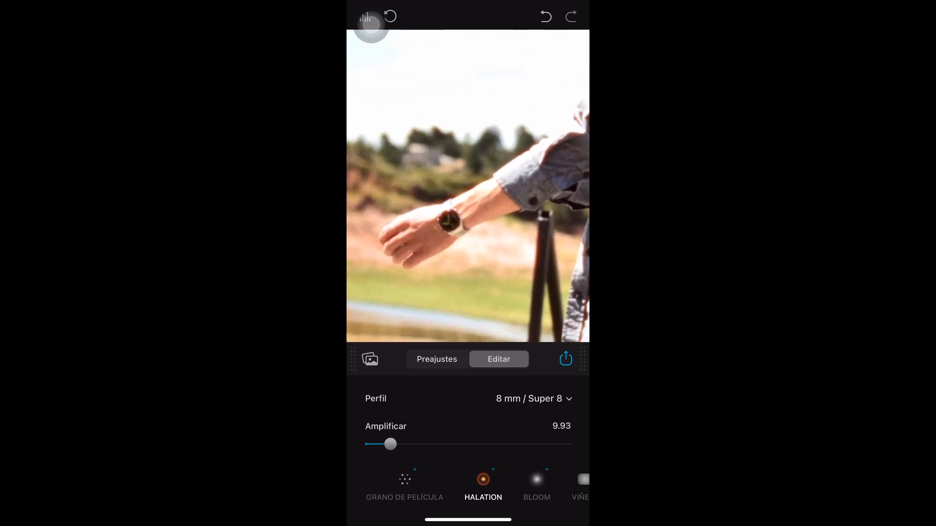
pyautogui.scroll(-8, 468, 186)
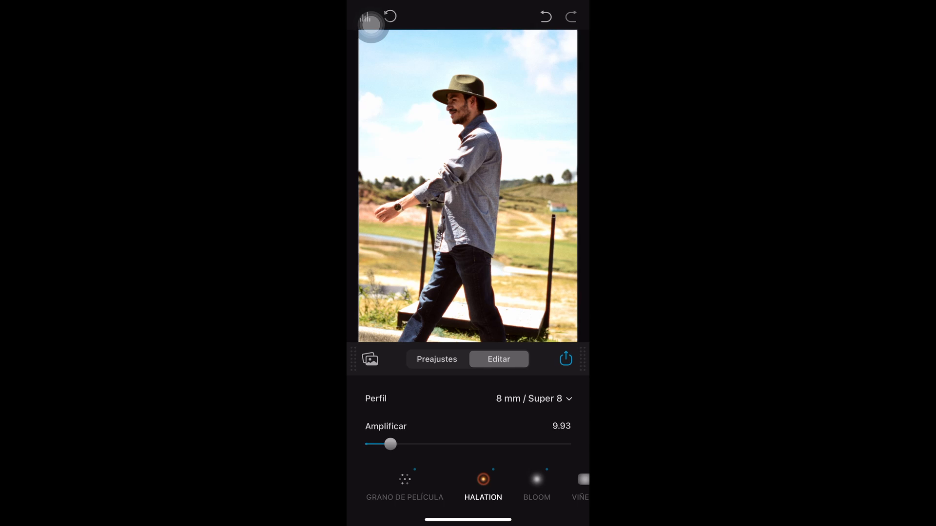
# Raise the photo's bloom amplification to 83.73, and bring it back to about the middle of its range
pyautogui.click(537, 487)
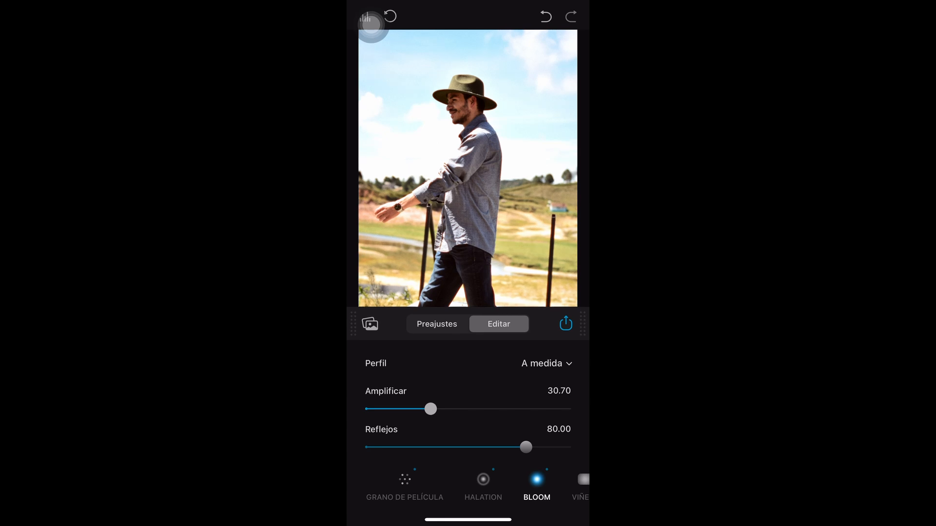
pyautogui.moveTo(429, 409); pyautogui.dragTo(533, 409)
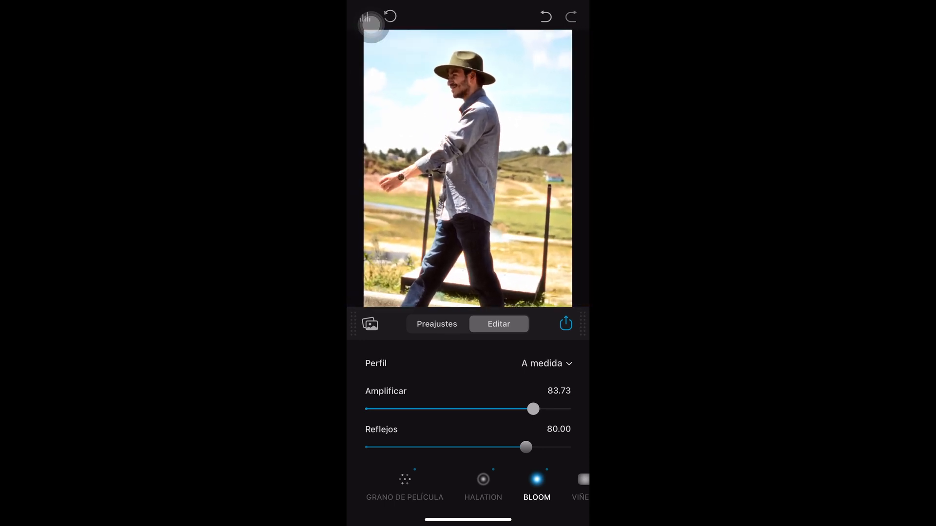
pyautogui.moveTo(534, 409); pyautogui.dragTo(468, 409)
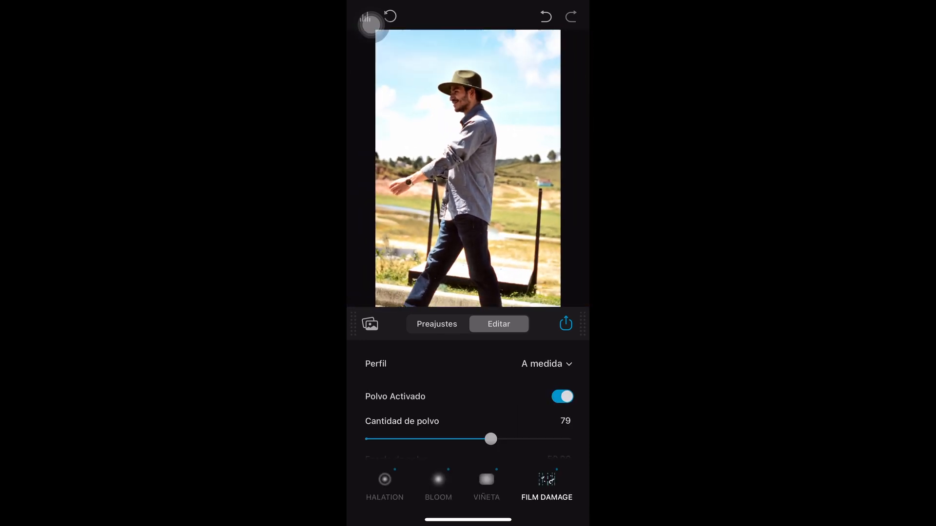
# Try the 35 mm Half Frame film damage profile, and set the damage to 35 mm Full Frame with a total amount of 1.91
pyautogui.click(546, 363)
pyautogui.click(438, 282)
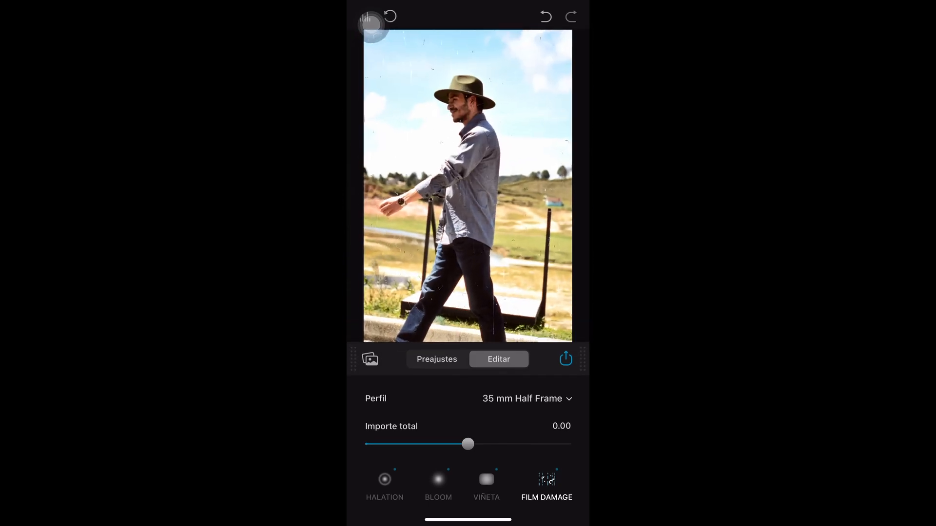
pyautogui.click(525, 398)
pyautogui.click(460, 307)
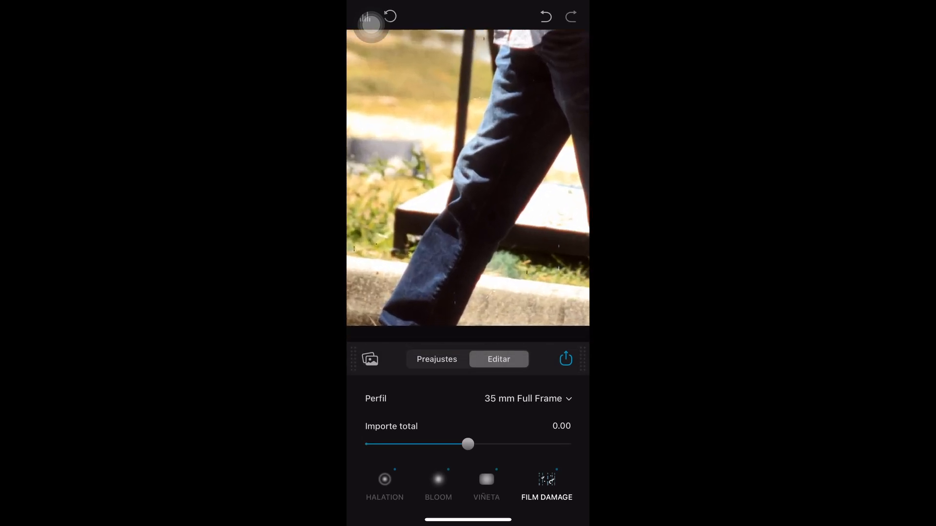
pyautogui.moveTo(468, 444); pyautogui.dragTo(472, 445)
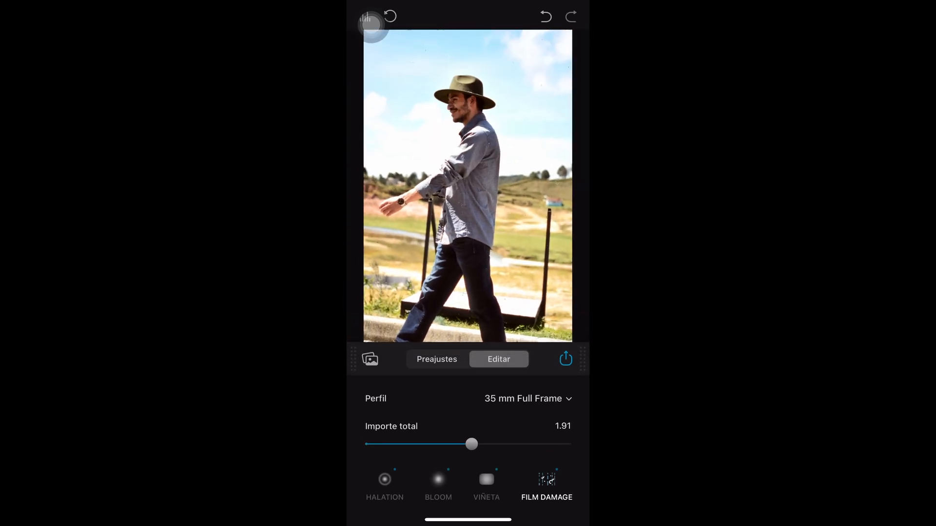
# Add the overscan effect to the photo and try the Super 8mm 1.33:1 and Standard 16mm 1.37:1 gate types
pyautogui.click(548, 485)
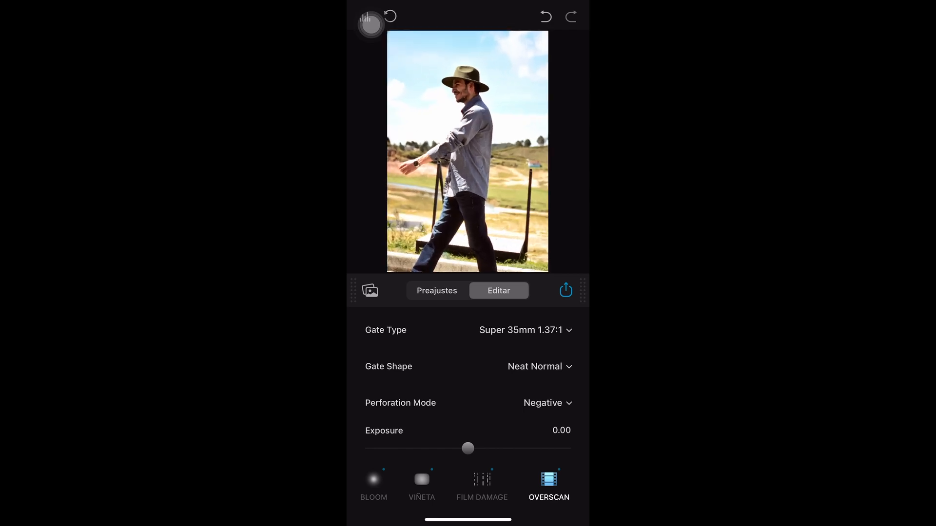
pyautogui.click(525, 330)
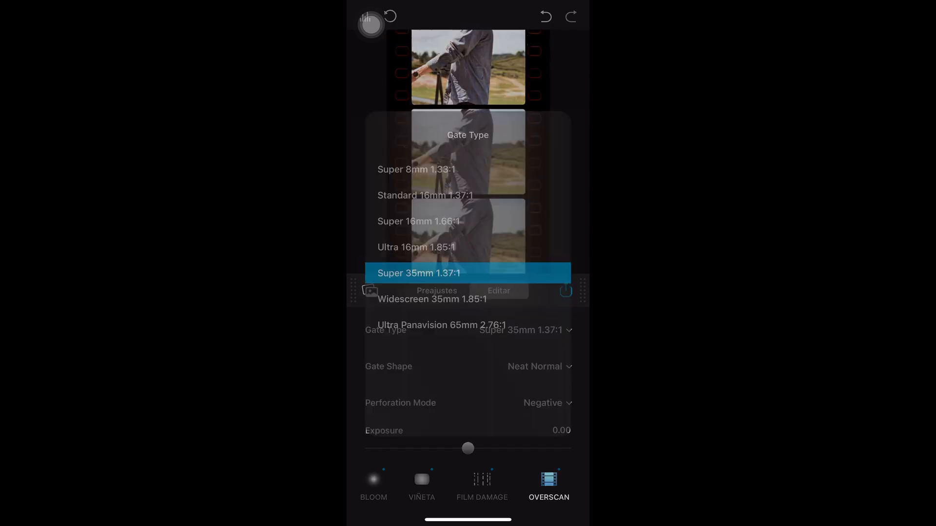
pyautogui.click(417, 170)
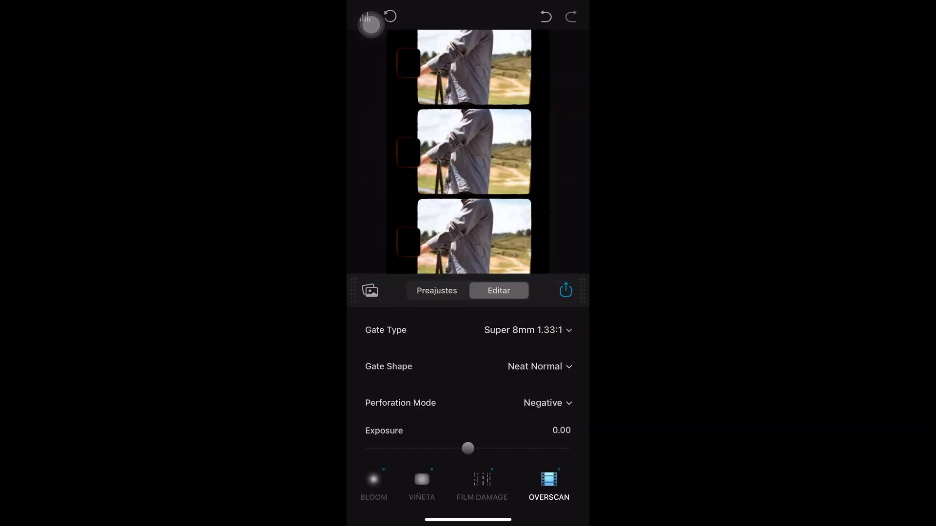
pyautogui.click(525, 331)
pyautogui.click(425, 195)
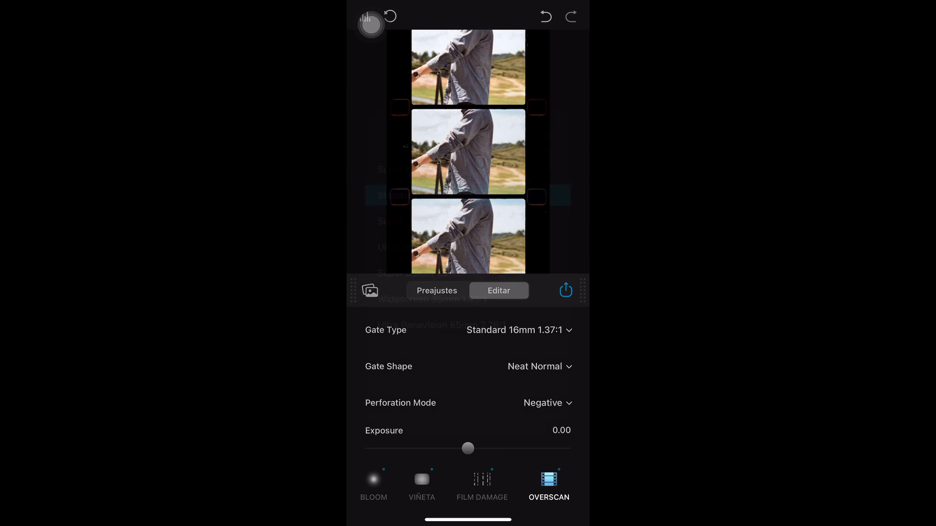
# Try the Ultra 16mm 1.85:1 and Widescreen 35mm 1.85:1 gate types, and set the overscan to Ultra Panavision 65mm 2.76:1
pyautogui.click(525, 330)
pyautogui.click(417, 248)
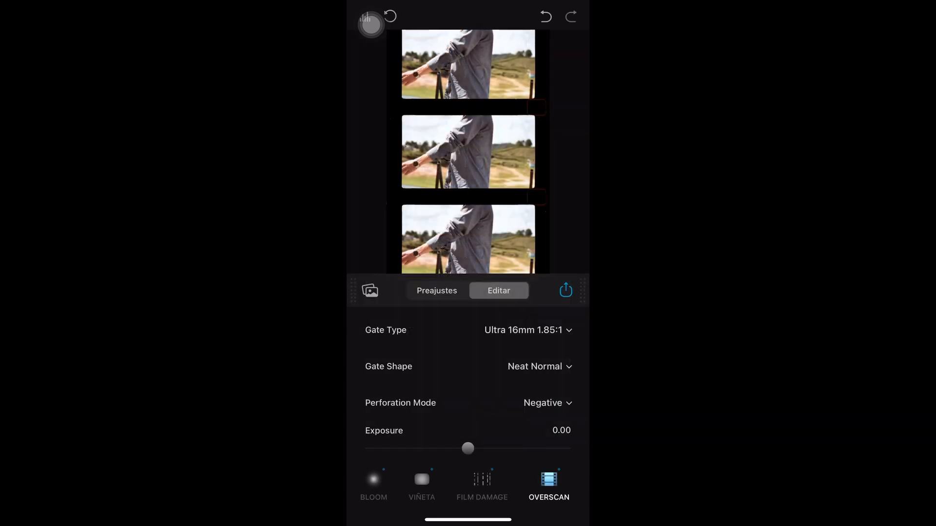
pyautogui.click(525, 330)
pyautogui.click(432, 299)
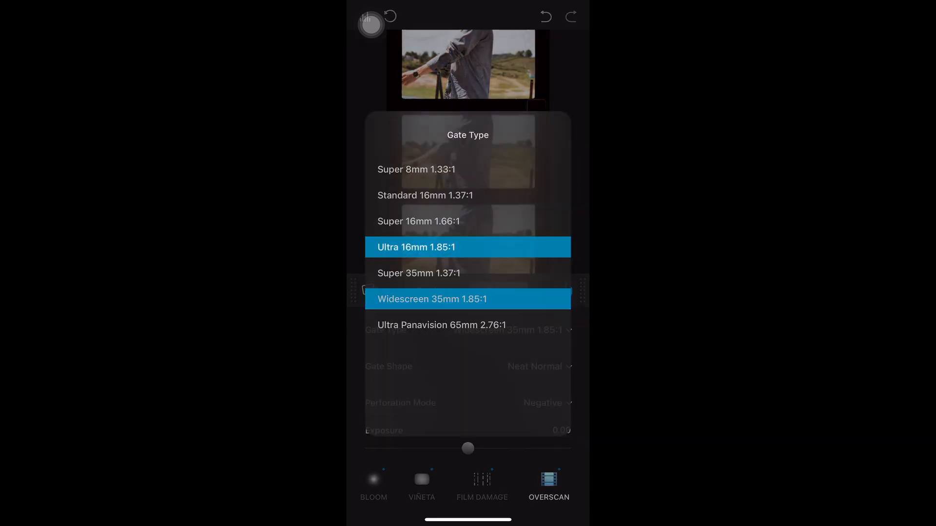
pyautogui.click(525, 330)
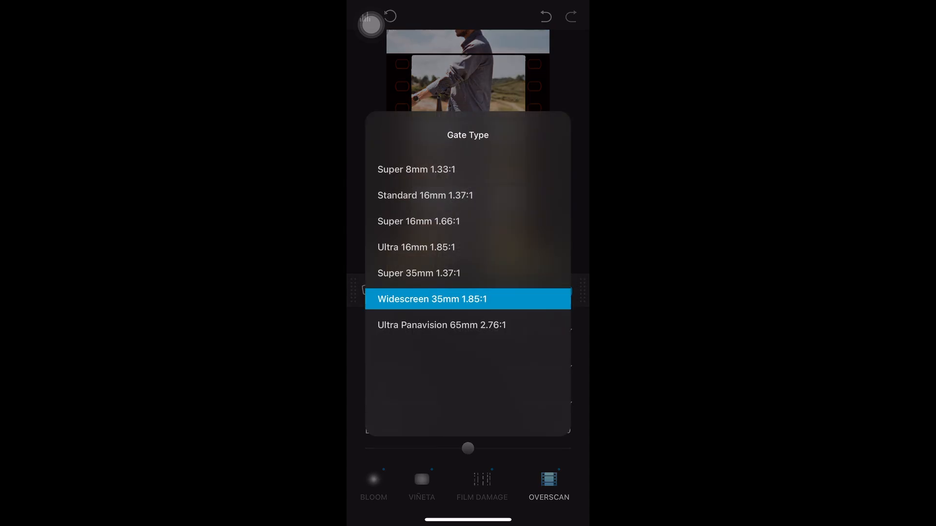
pyautogui.click(424, 324)
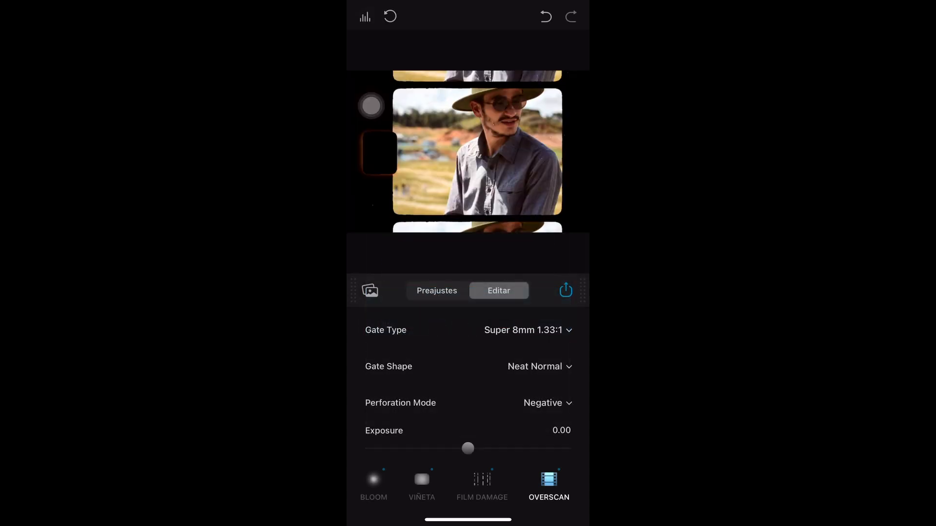
# Try the Standard 16mm 1.37:1, Super 16mm 1.66:1 and Ultra 16mm 1.85:1 gate types on the photo's overscan
pyautogui.moveTo(371, 105); pyautogui.dragTo(371, 24)
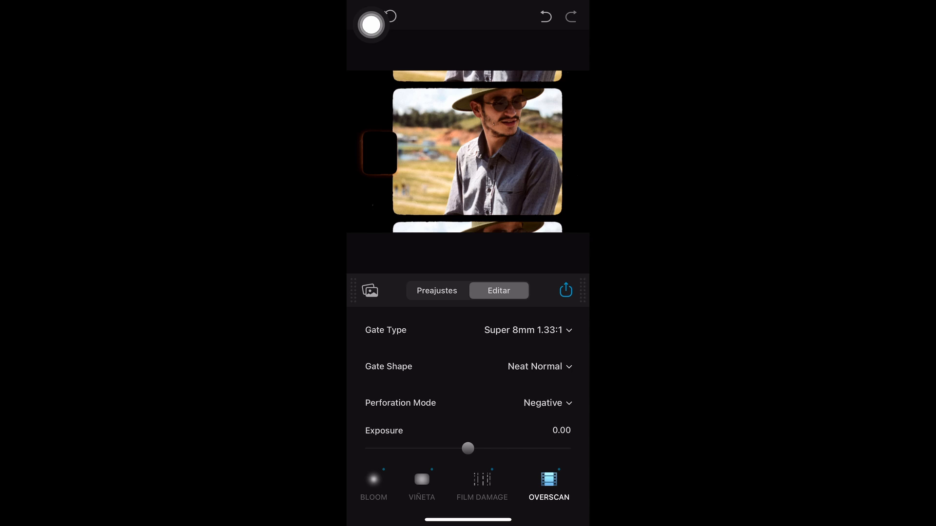
pyautogui.click(523, 330)
pyautogui.click(439, 195)
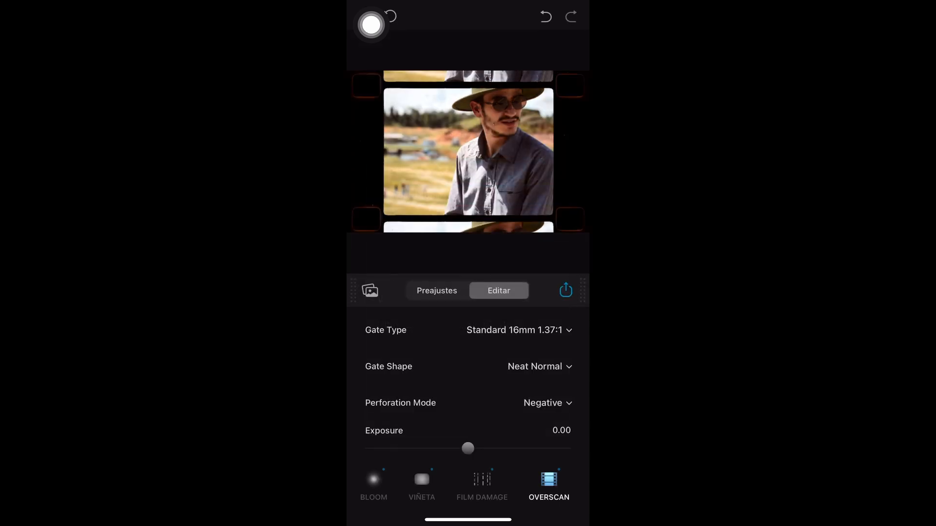
pyautogui.click(523, 330)
pyautogui.click(439, 220)
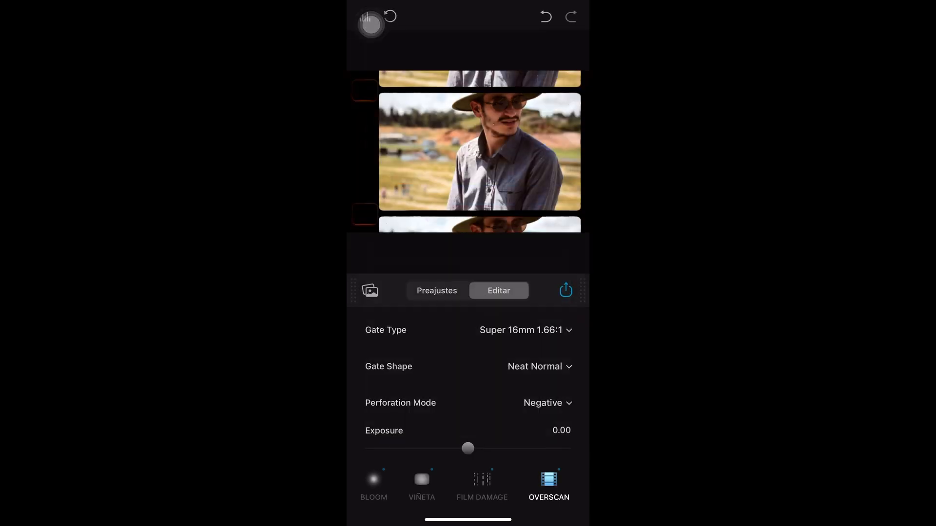
pyautogui.click(523, 330)
pyautogui.click(439, 247)
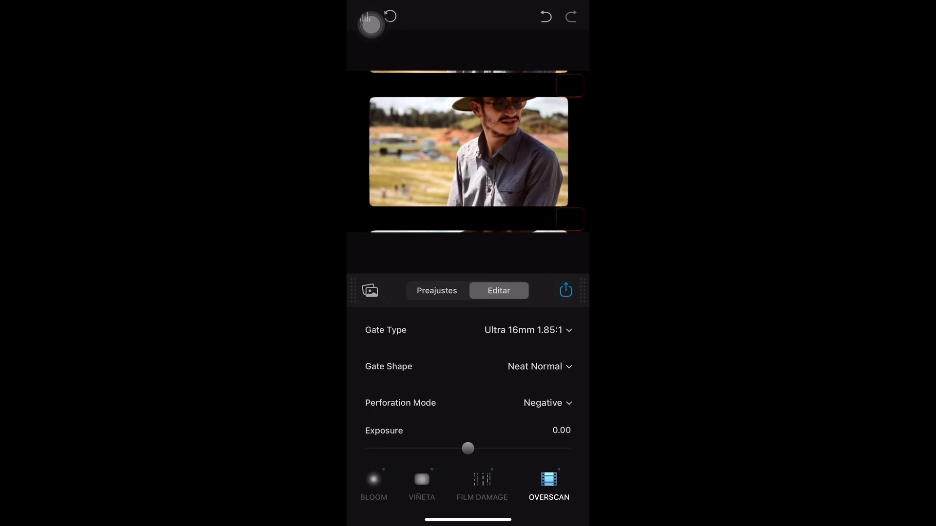
# Set the overscan gate type to Super 35mm 1.37:1 and look over the remaining overscan settings
pyautogui.click(523, 330)
pyautogui.click(439, 271)
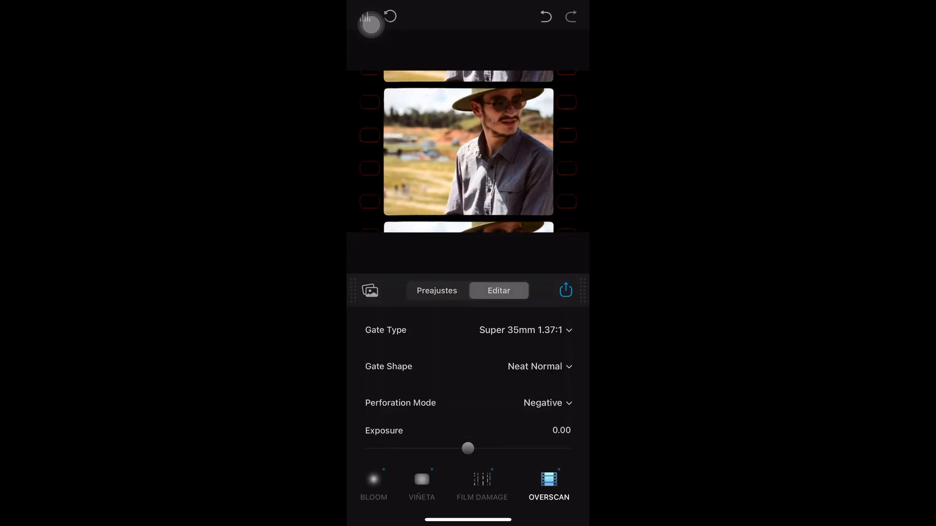
pyautogui.scroll(-5, 468, 390)
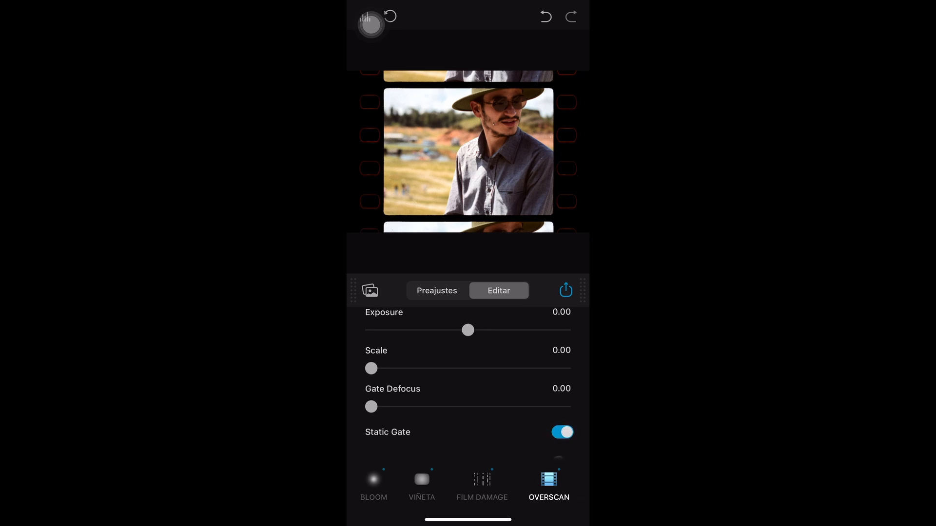
pyautogui.scroll(5, 468, 385)
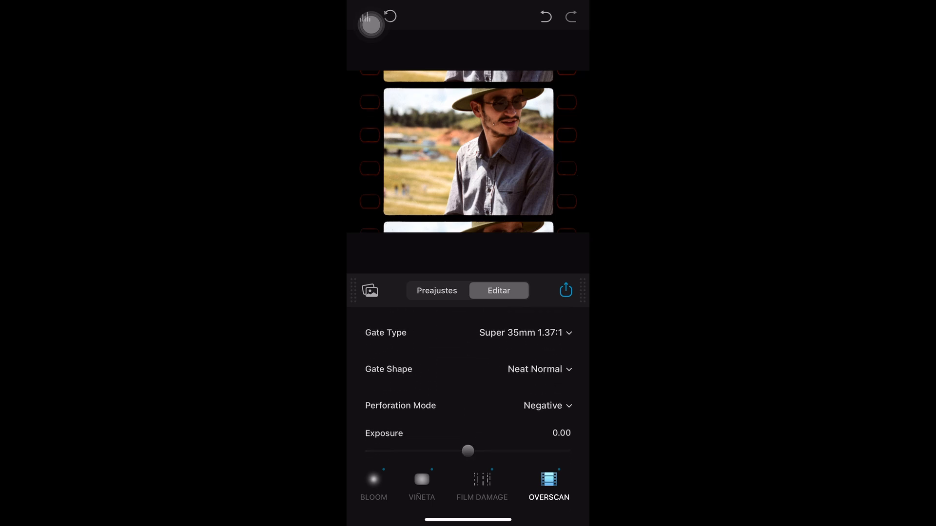
# Try the Neat Sharp gate shape on the overscan, and set the gate shape to OFF
pyautogui.click(539, 368)
pyautogui.click(422, 278)
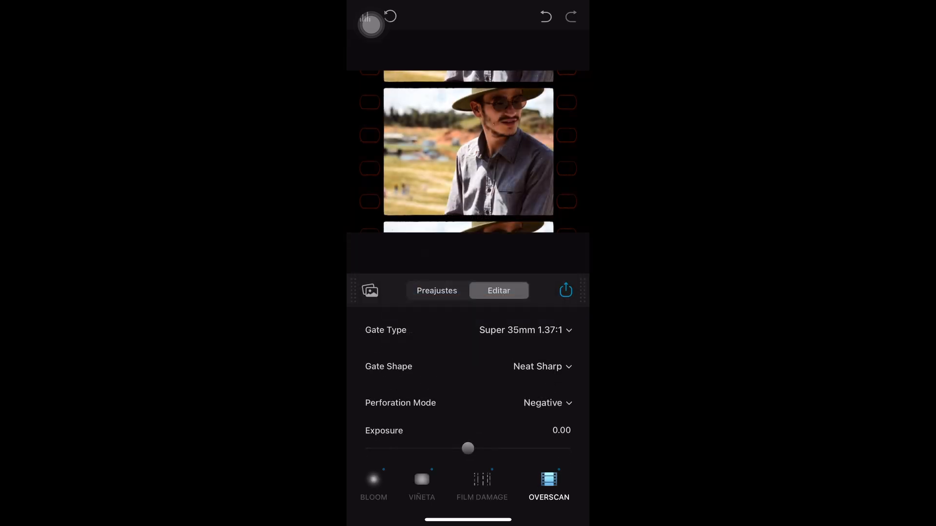
pyautogui.click(553, 366)
pyautogui.click(439, 334)
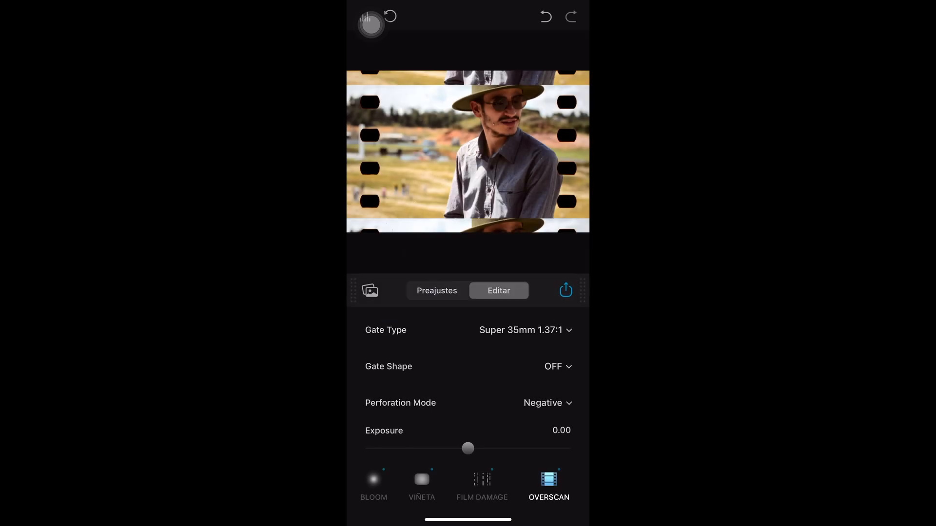
# Set the overscan's perforation mode to Positive and view the settings down to Static Gate and Flip
pyautogui.click(545, 403)
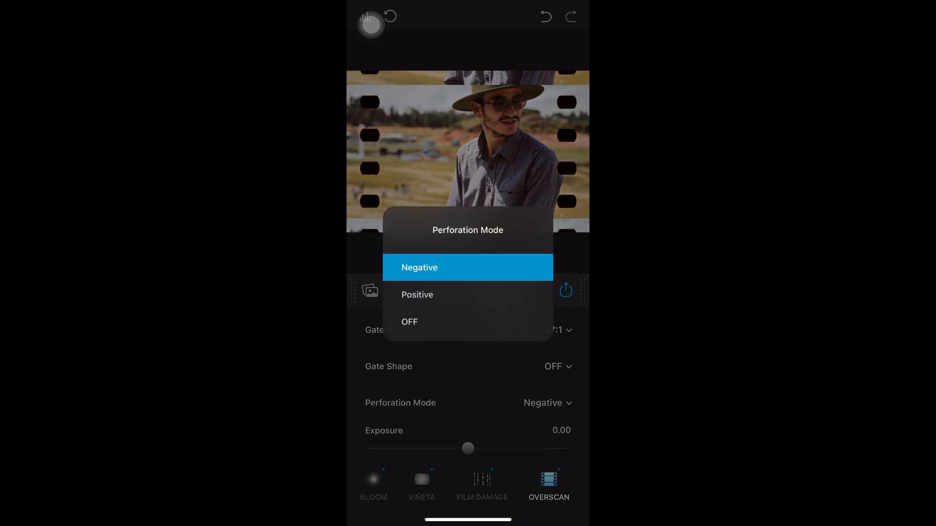
pyautogui.click(417, 294)
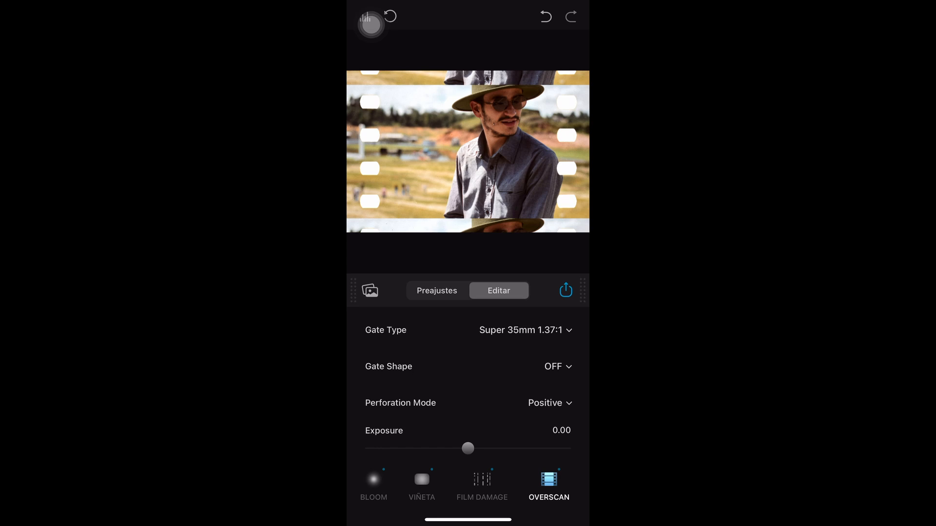
pyautogui.scroll(-3, 468, 390)
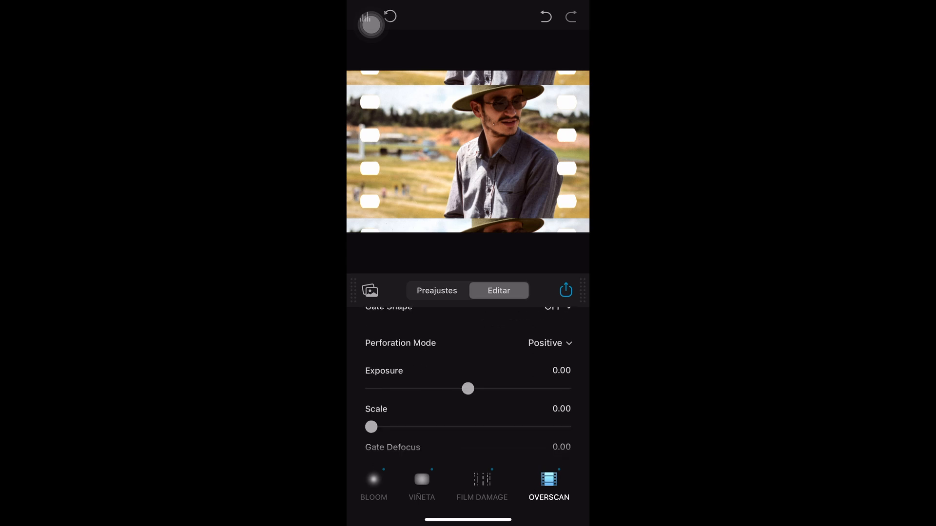
pyautogui.scroll(-2, 468, 385)
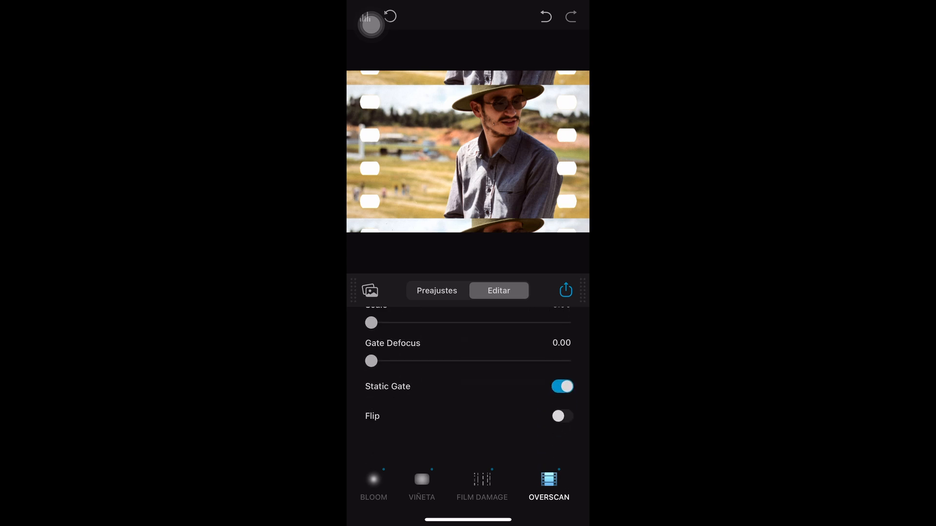